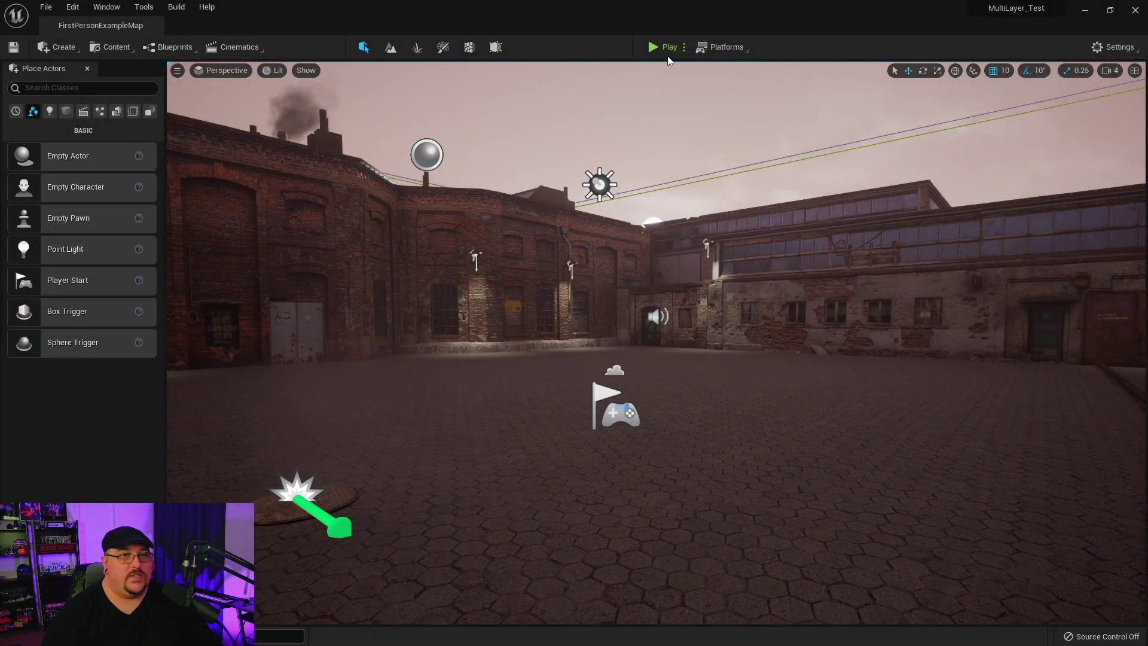
Play-test the level in the editor, look around the courtyard with the shotgun, and end the session
click(665, 48)
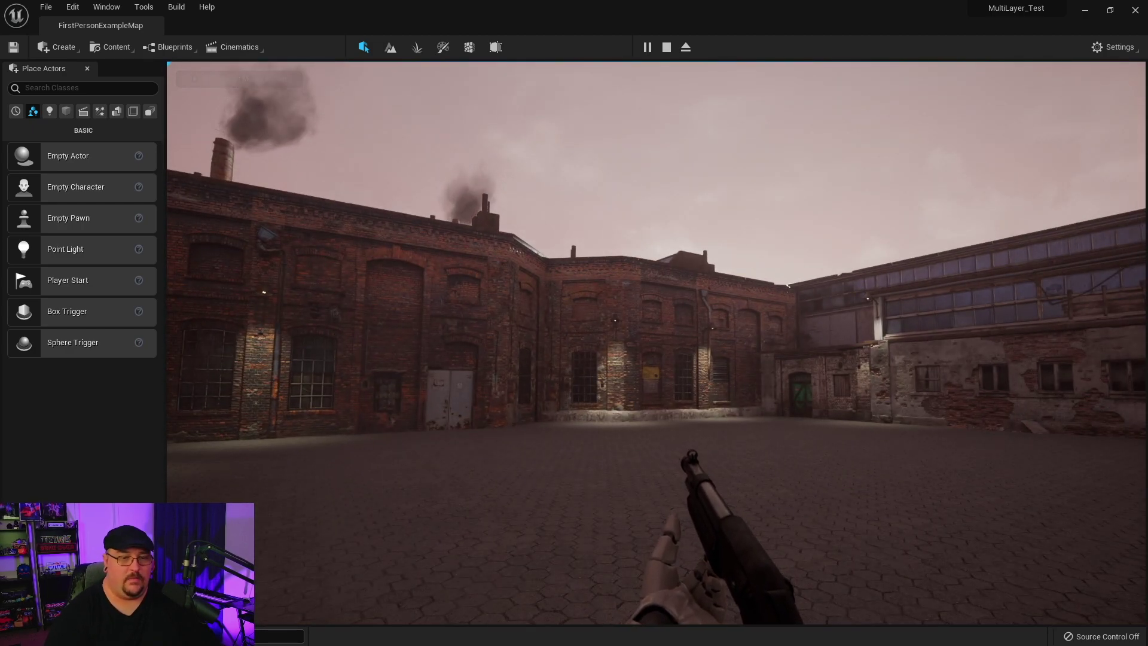
key(w)
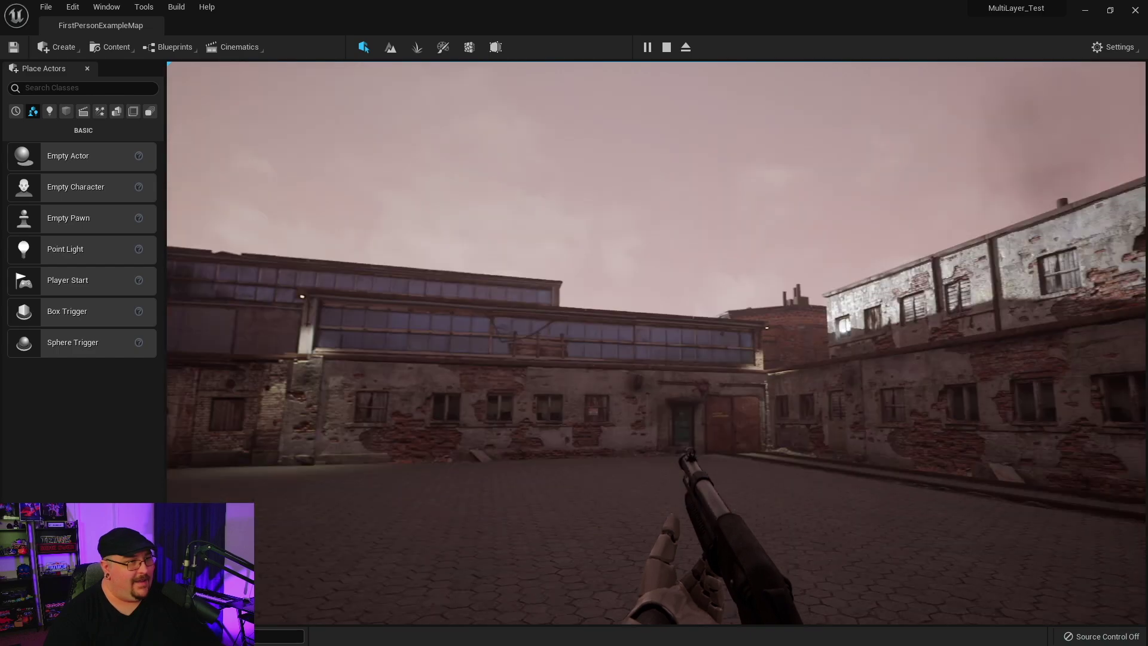
key(Escape)
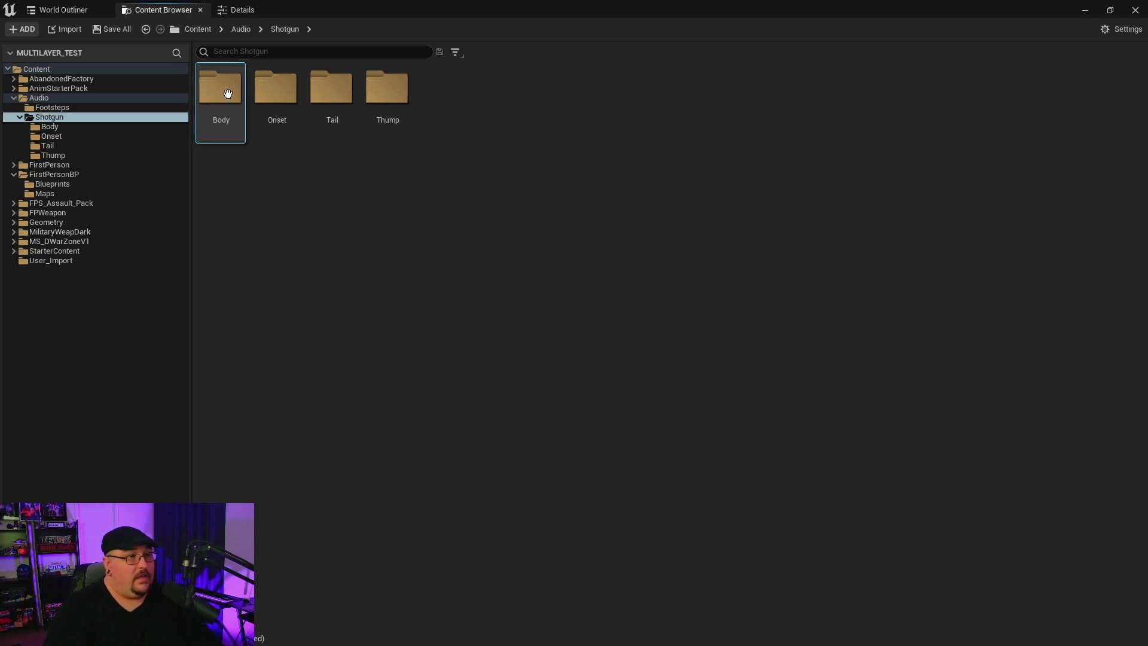
Preview sound waves in the Shotgun audio folder's Body and Onset subfolders, including Shotgun_Weight_01, Shotgun_Weight_03 and the Shotgun_Close files
double_click(228, 93)
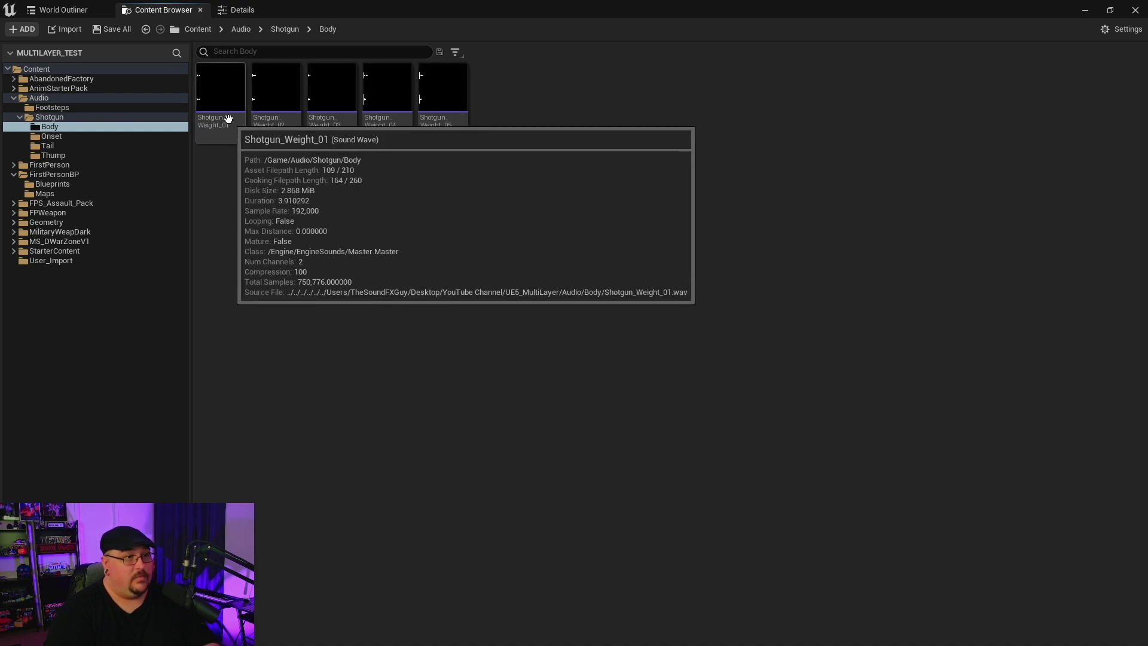
click(220, 88)
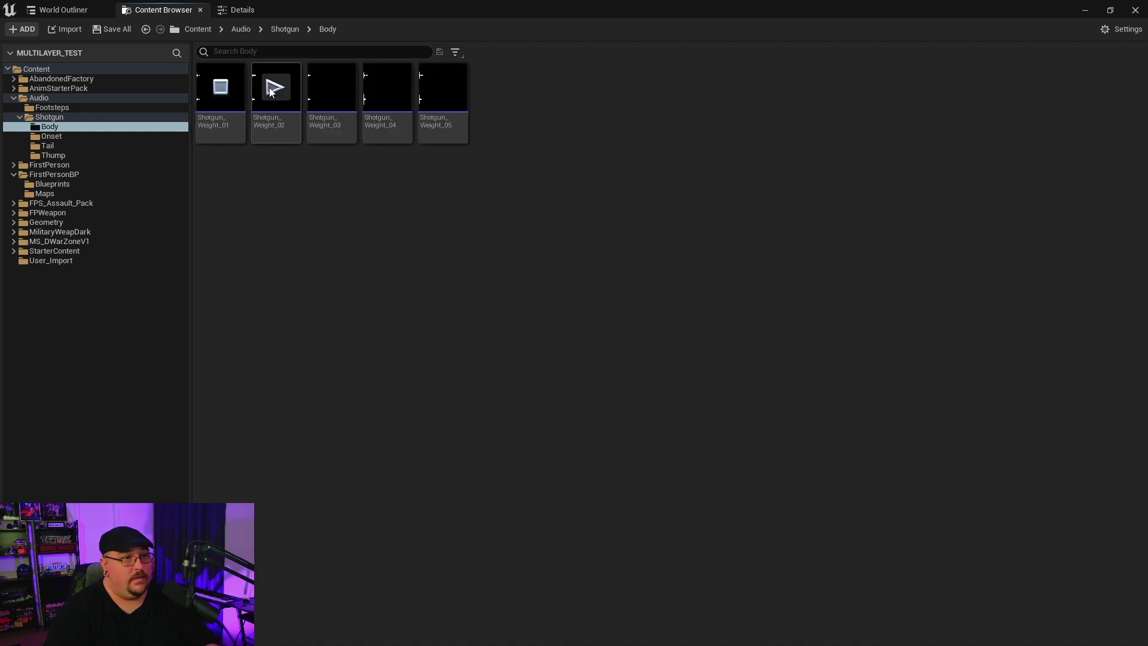
click(332, 87)
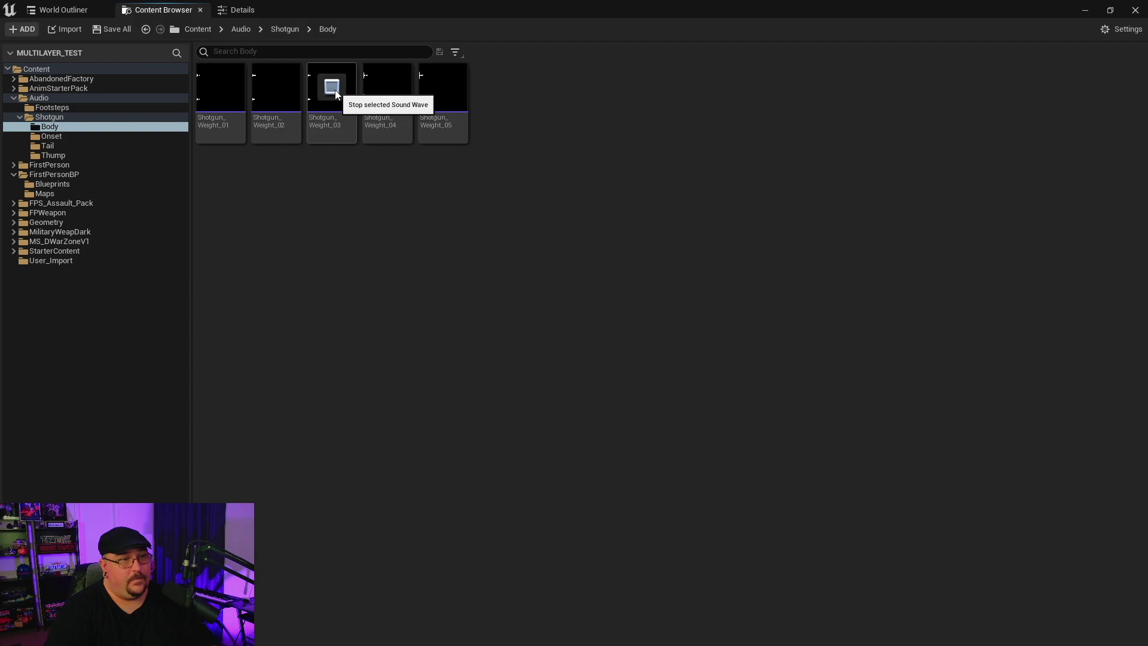
click(283, 30)
double_click(275, 87)
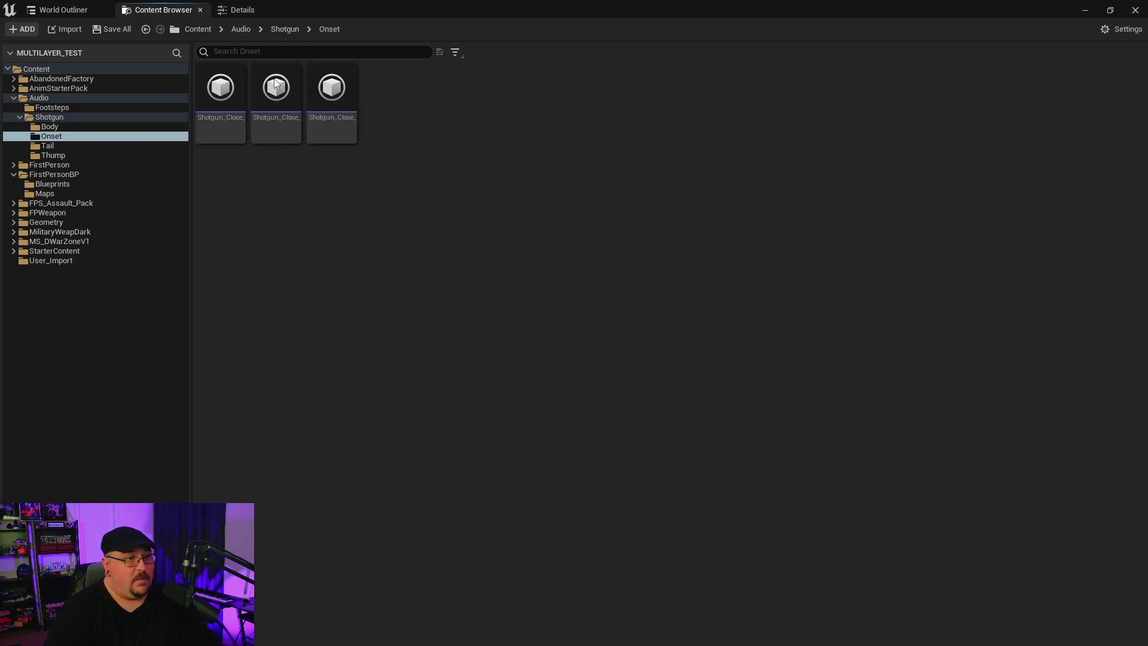
click(220, 88)
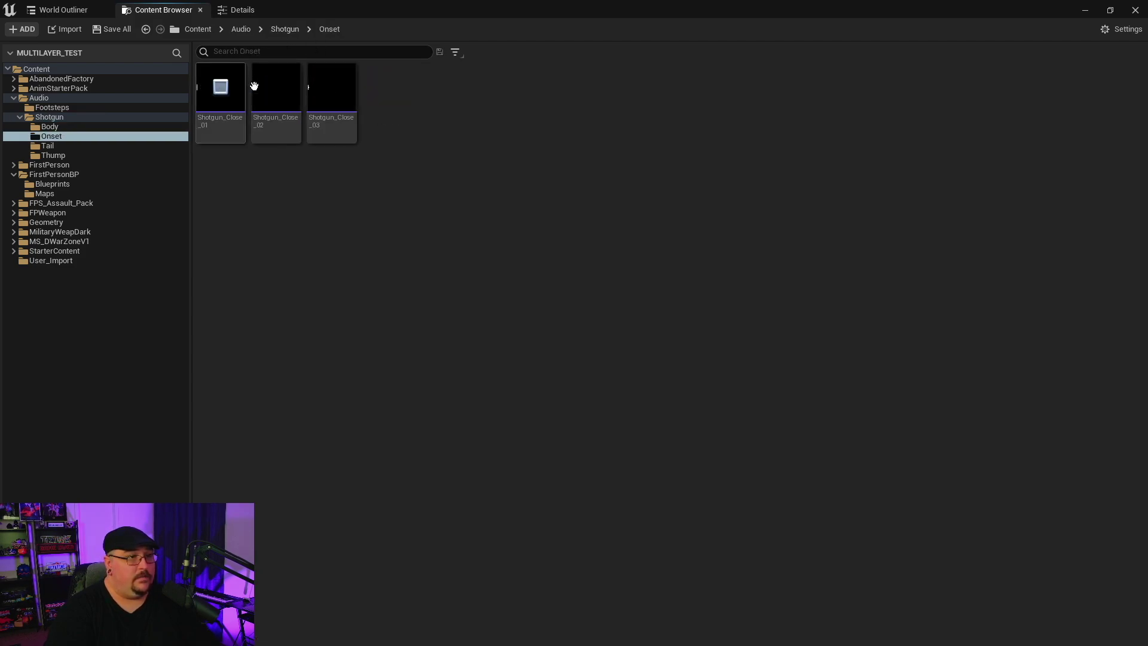
click(275, 87)
click(317, 87)
Preview Shotgun_Tail_01 to 03 in the Tail subfolder and Sub_Freq in the Thump subfolder
click(286, 30)
double_click(331, 87)
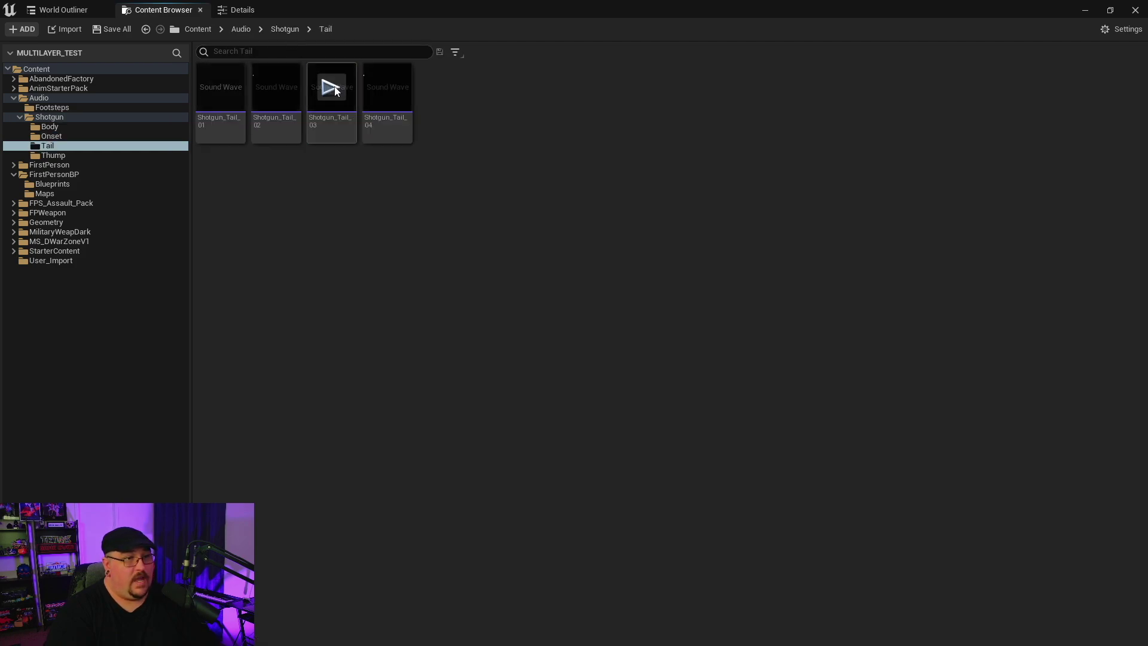
click(220, 88)
click(276, 87)
click(327, 88)
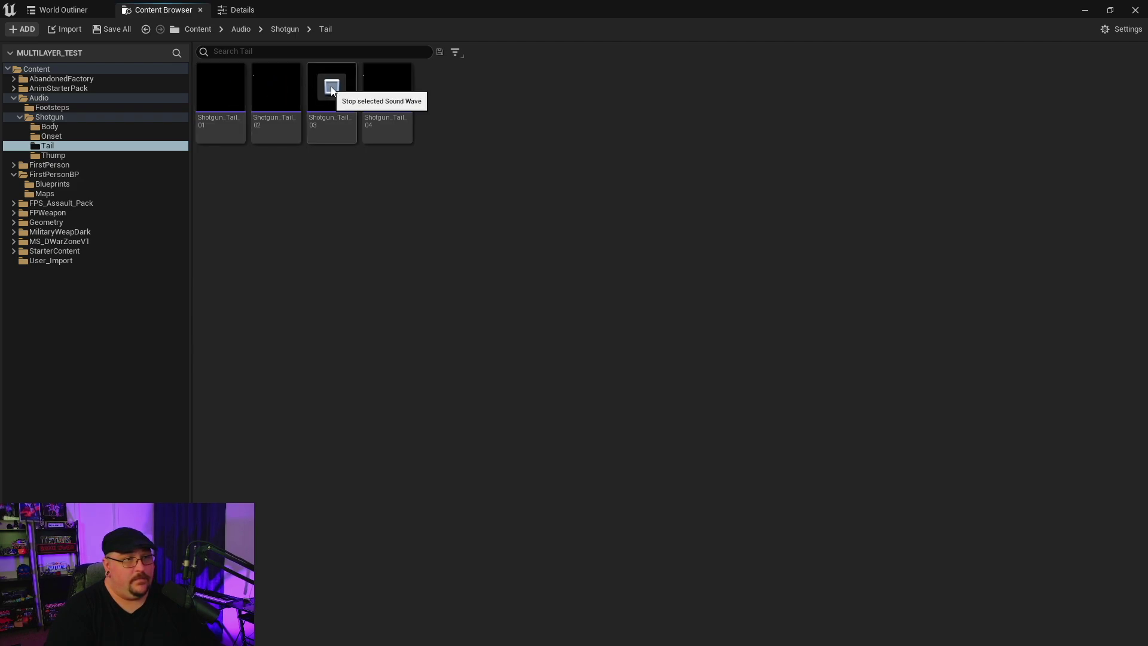
click(287, 29)
double_click(395, 92)
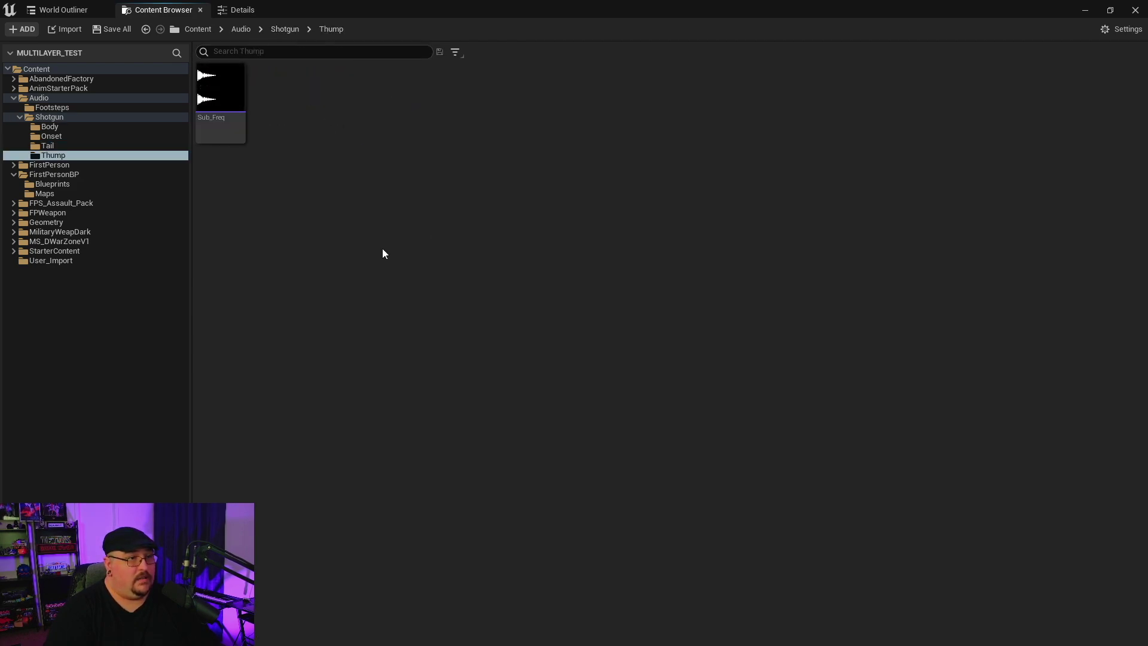
mouse_move(219, 90)
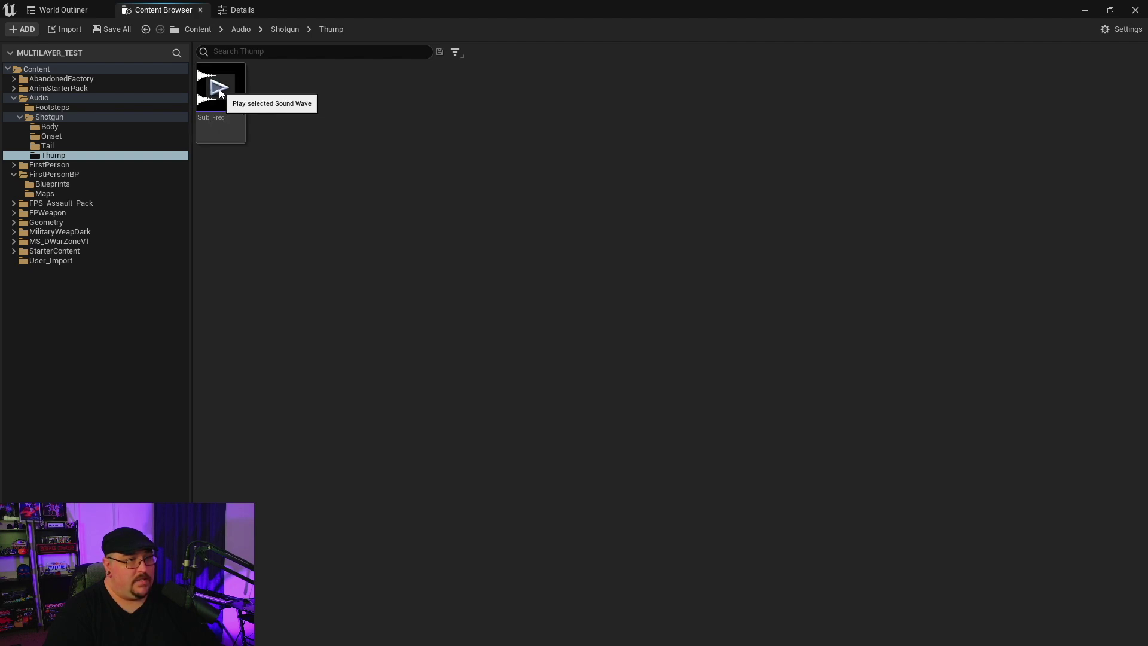
click(218, 89)
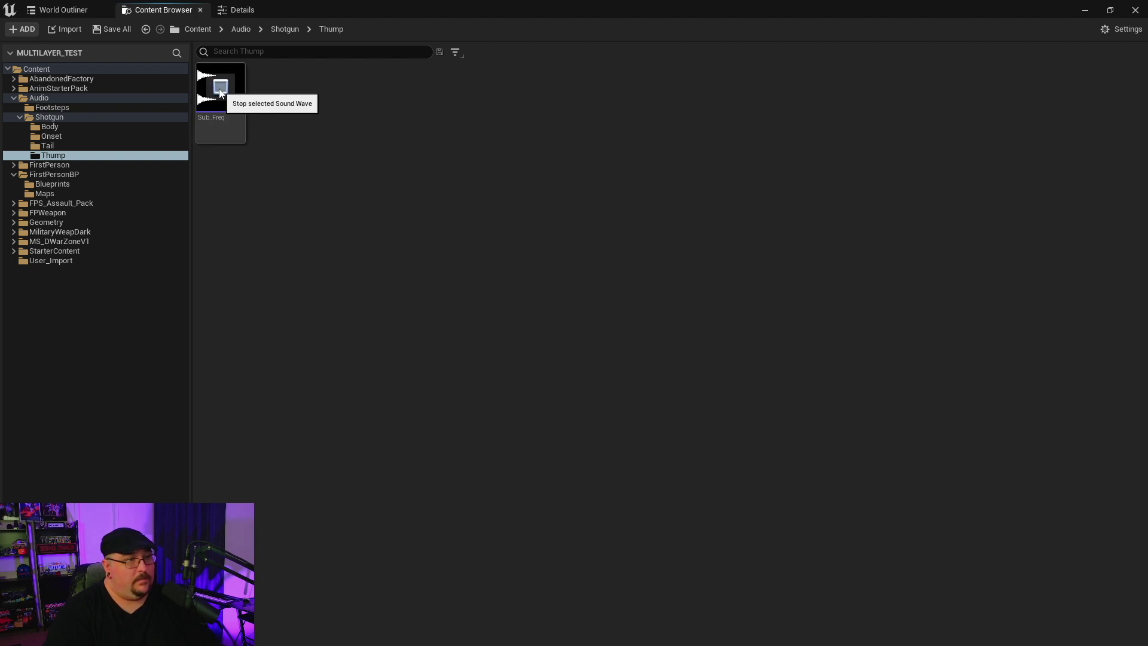
Create a MetaSound asset named Shotgun in the Audio/Shotgun folder
click(285, 30)
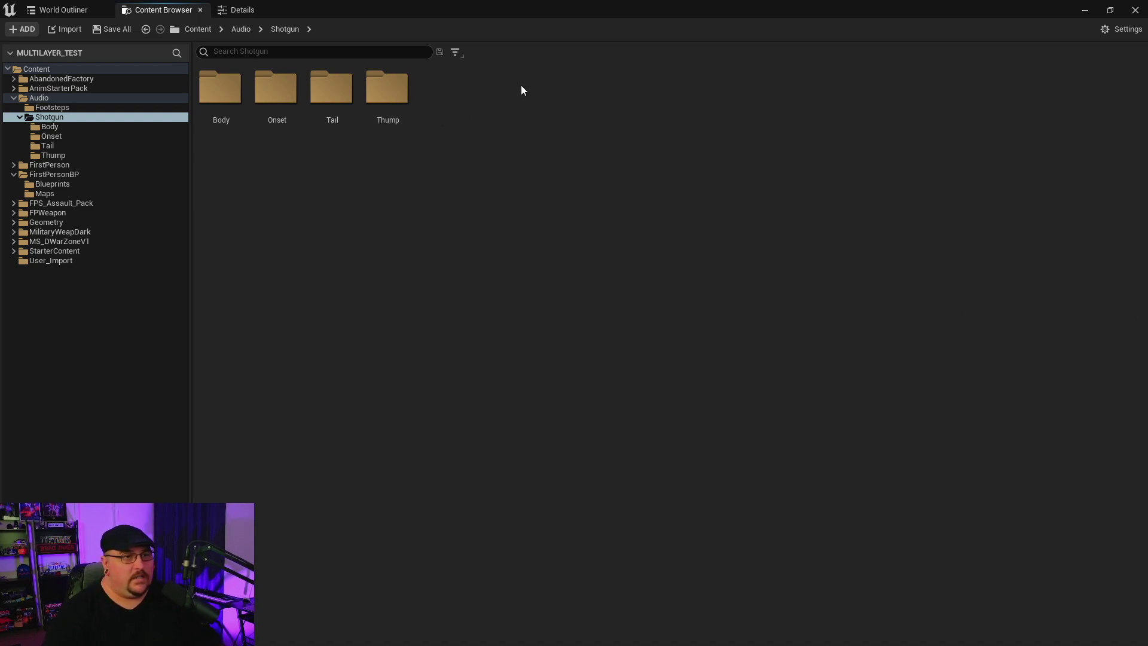
right_click(468, 93)
mouse_move(525, 427)
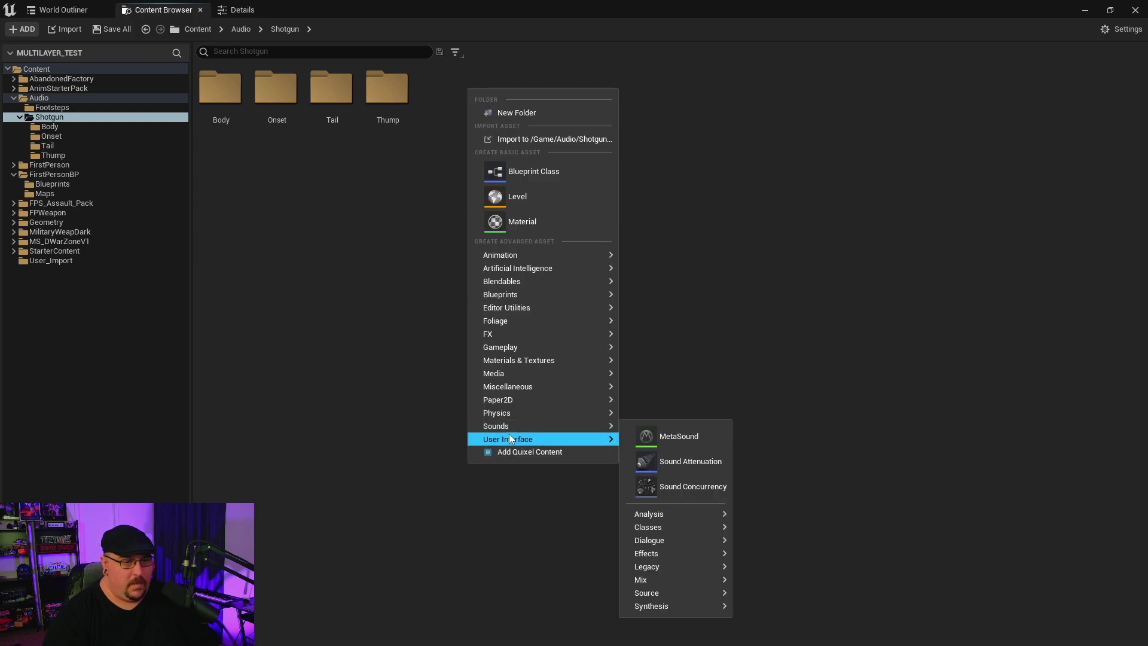
click(680, 430)
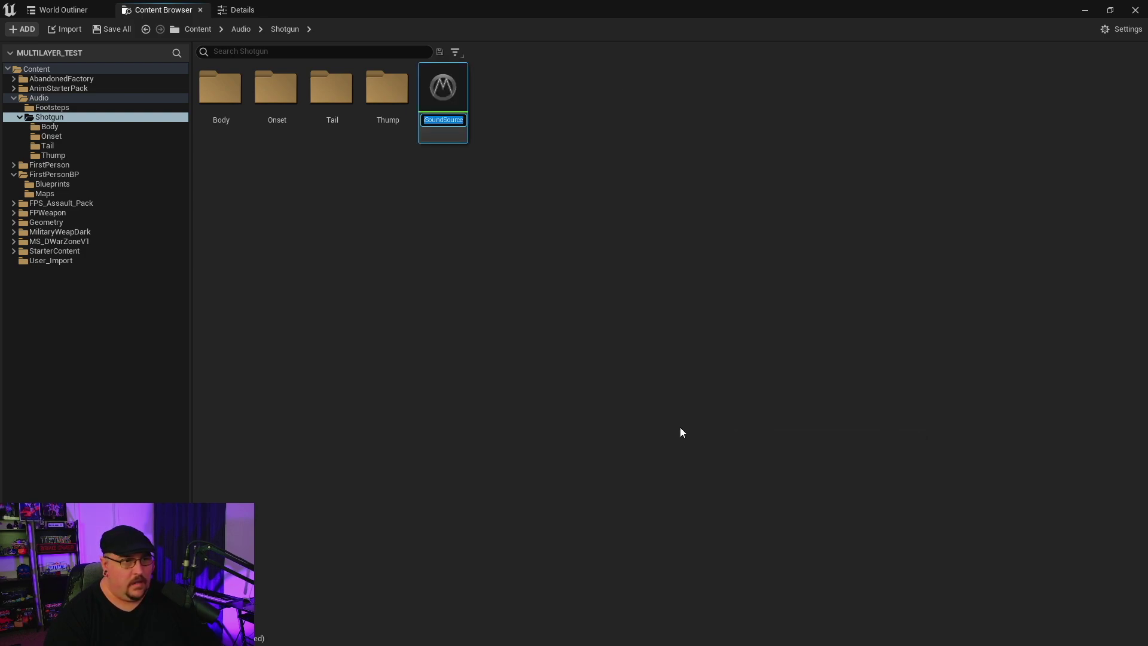
text(Shotgun)
key(Return)
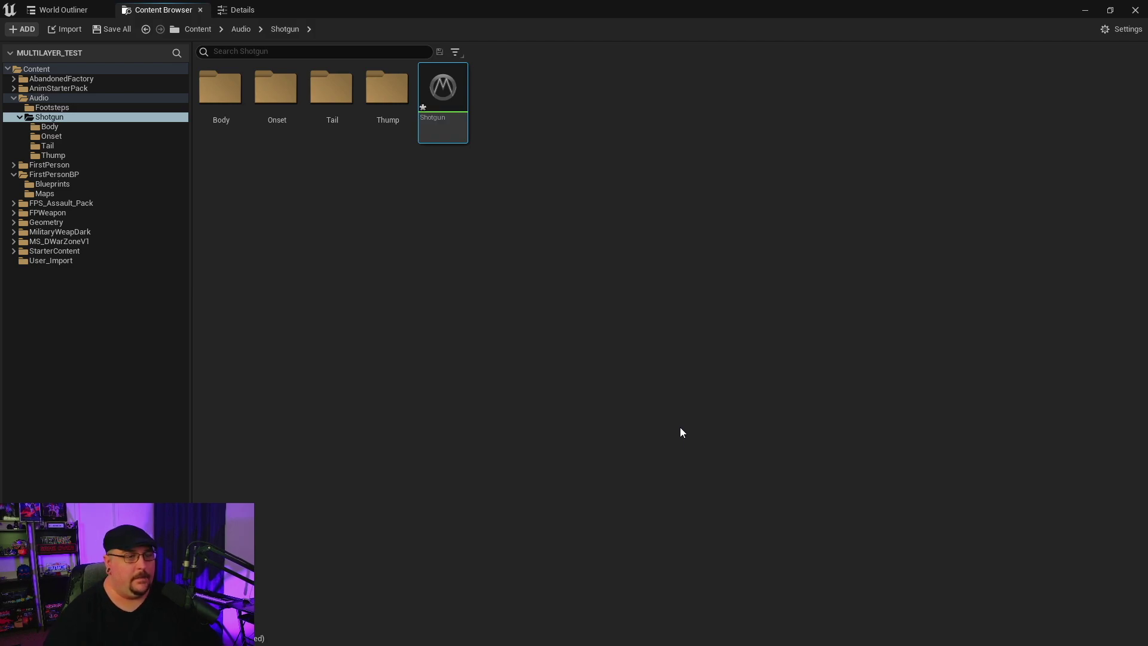
Open the Shotgun MetaSound in its own editor window on the level editor's screen, enlarge it and maximize it
double_click(457, 106)
drag(441, 11, 559, 149)
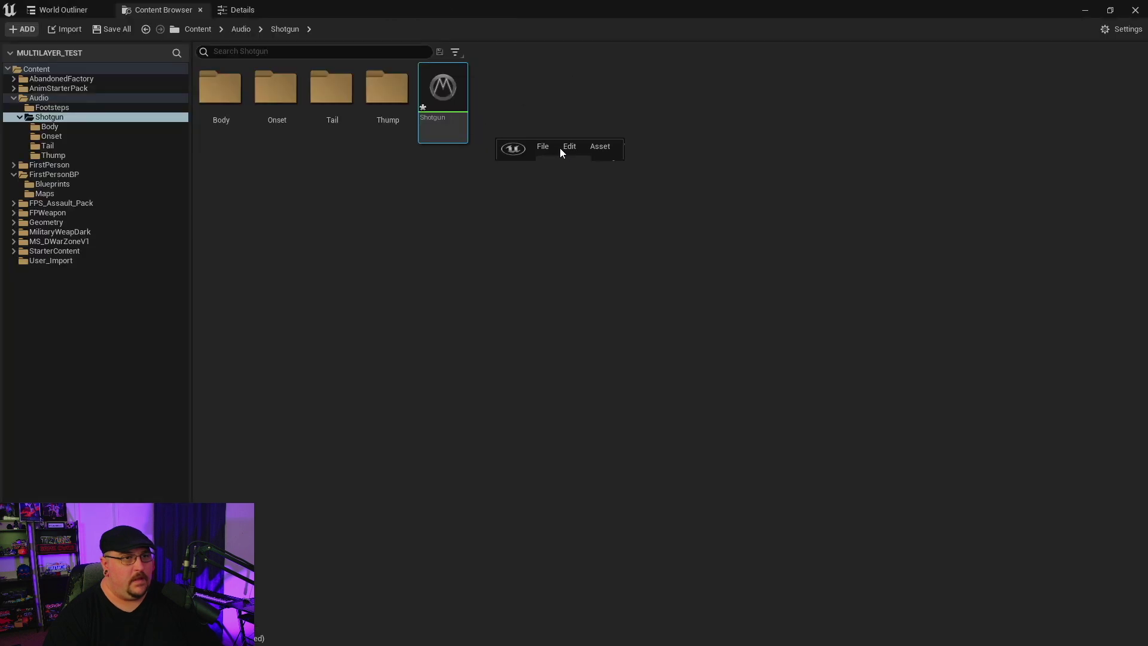
key(alt+Tab)
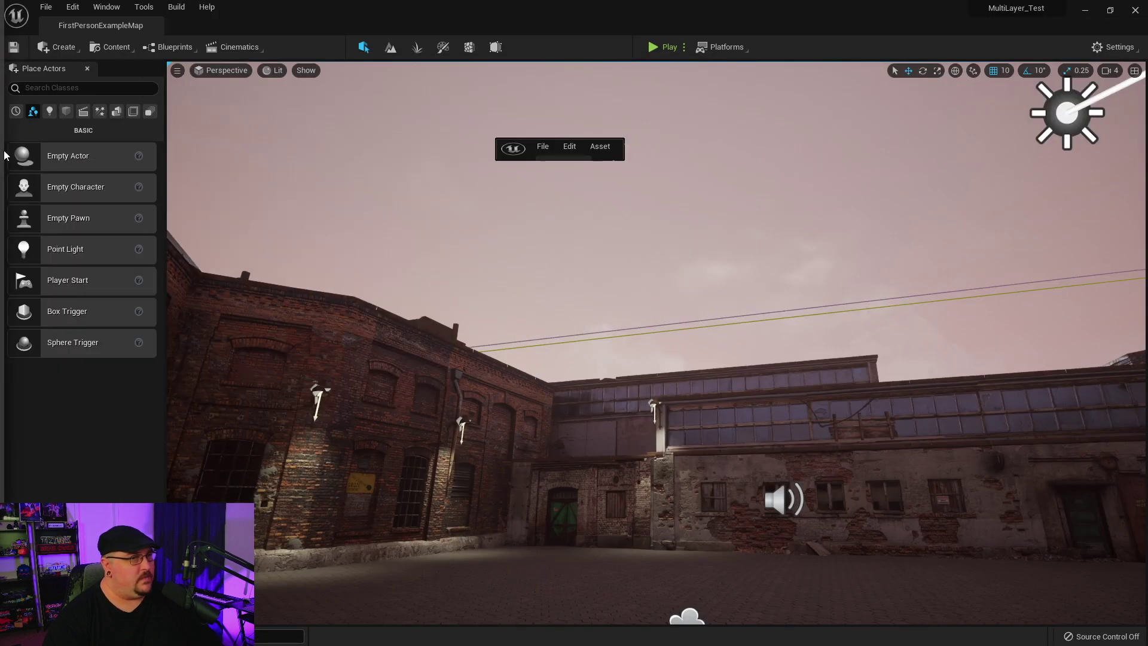
drag(599, 157, 616, 429)
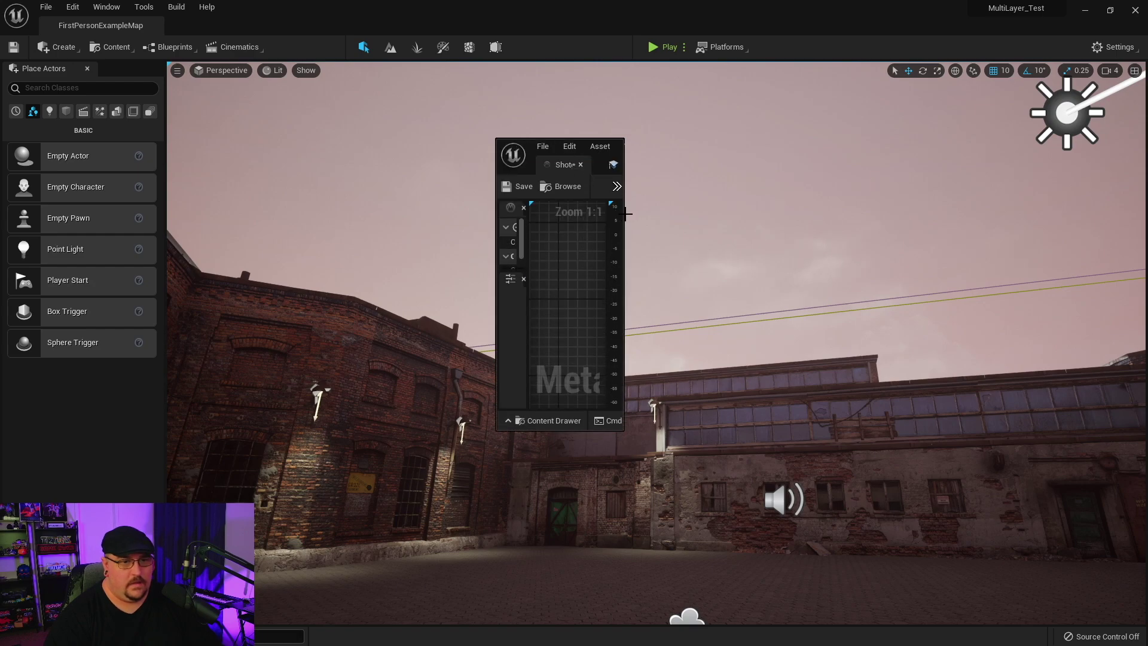
drag(624, 214, 814, 215)
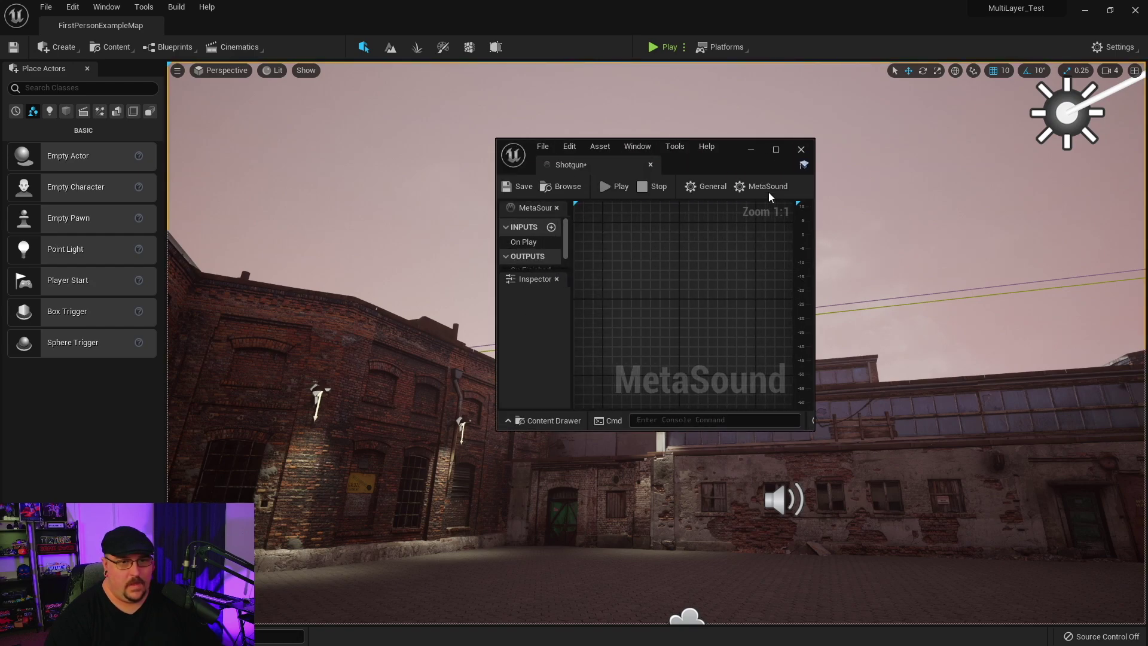
double_click(733, 159)
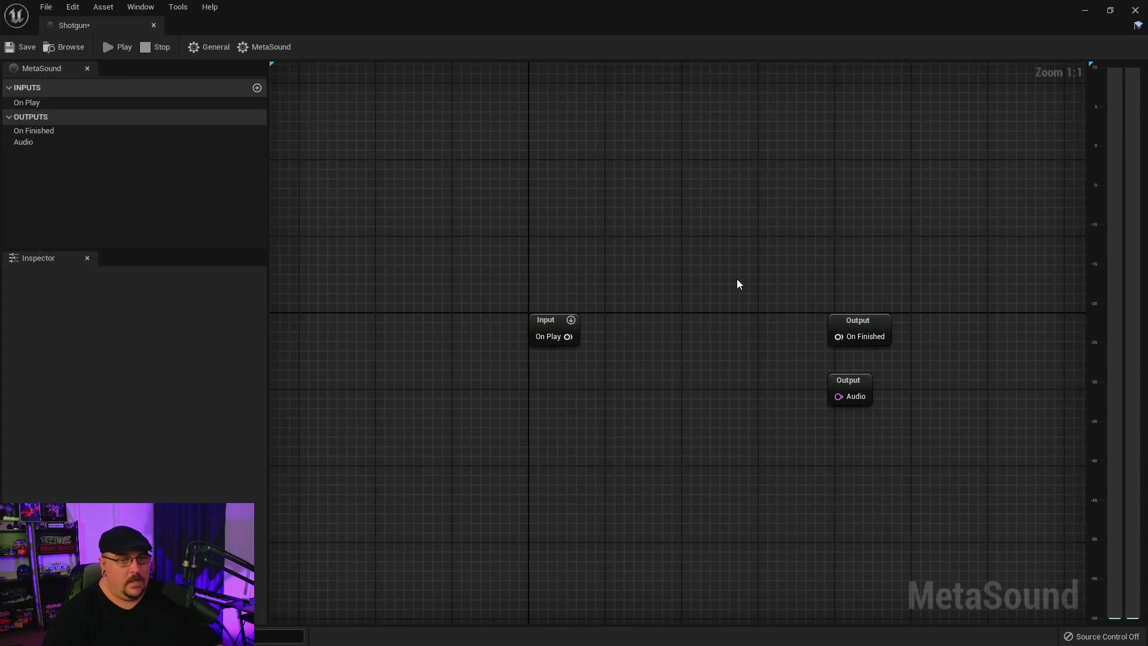
Add a Wave Player node to the graph and place it between the On Play input and the output nodes
right_drag(736, 284, 691, 112)
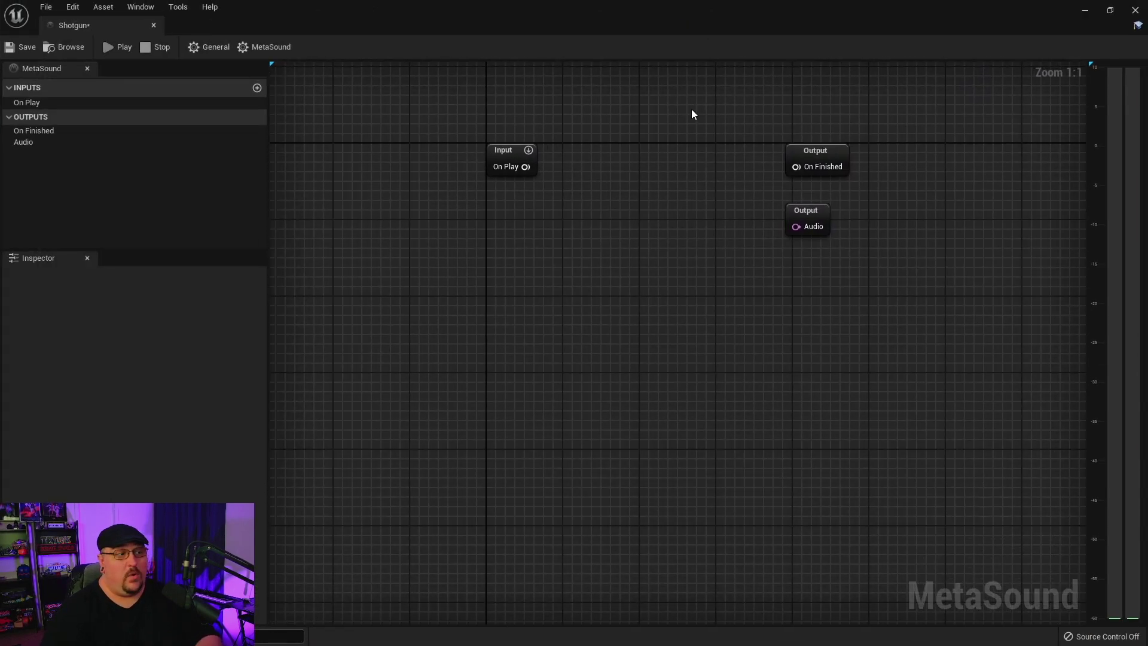
right_click(605, 143)
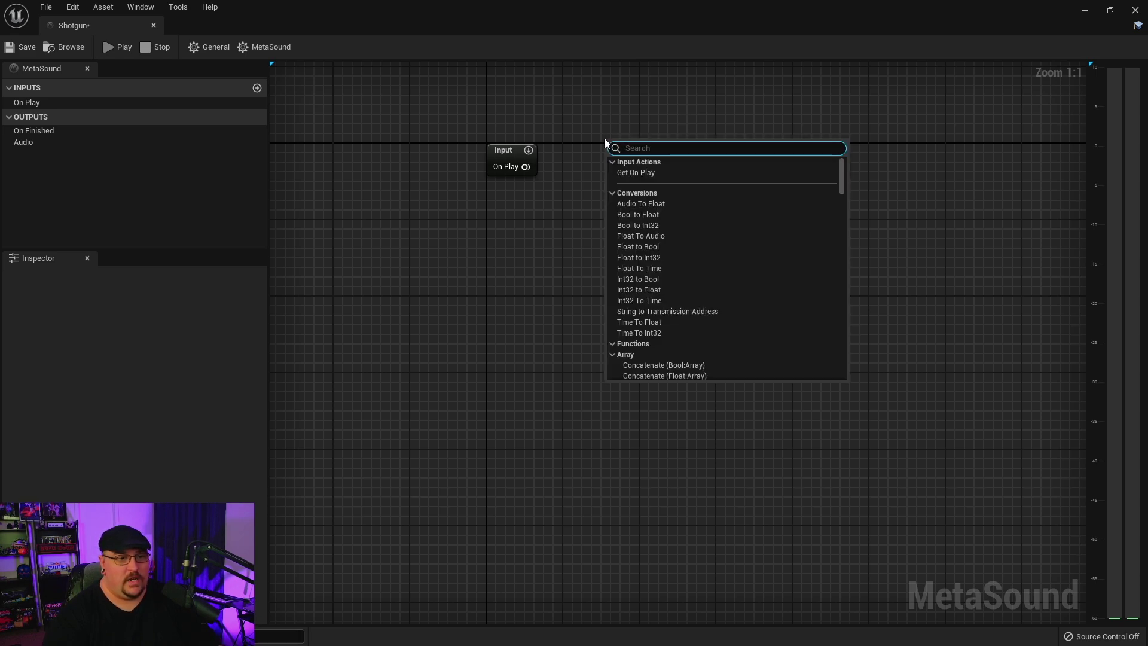
text(wave)
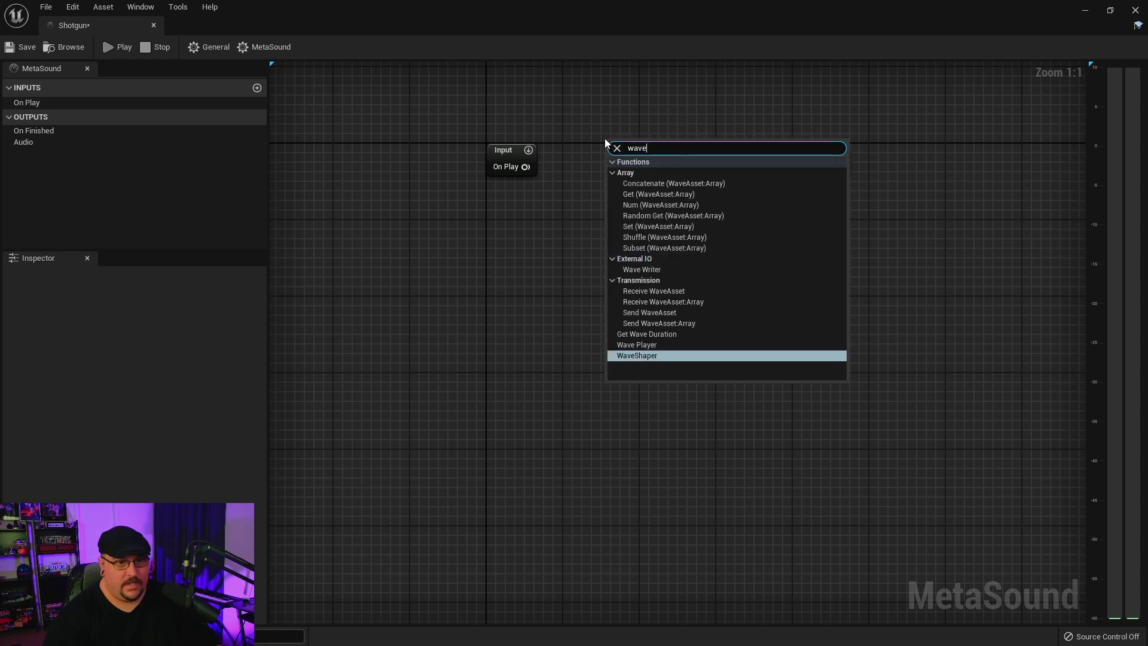
click(659, 345)
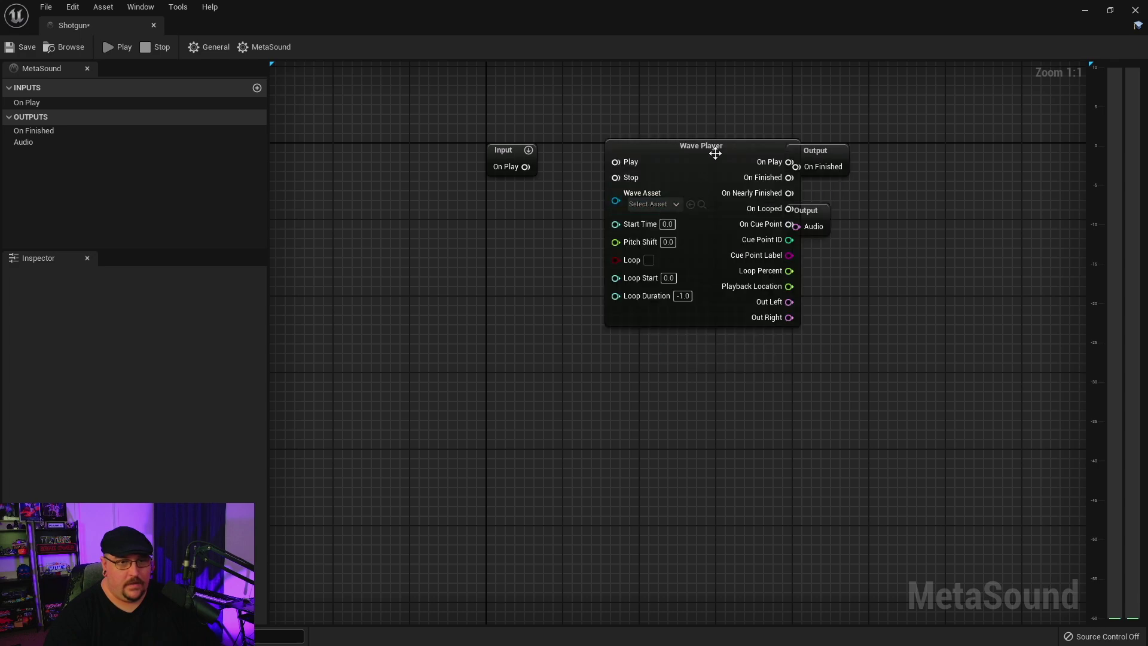
drag(715, 155, 664, 159)
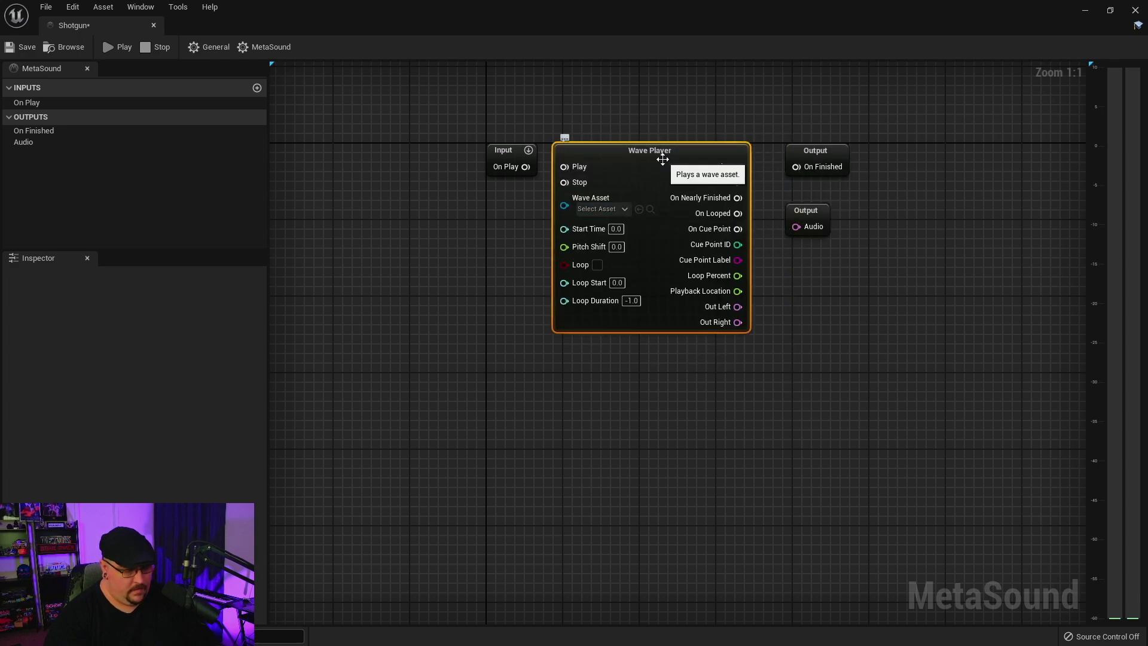
Make three copies of the Wave Player node and stack them in a column beneath the original
key(ctrl+v)
key(ctrl+v)
key(ctrl+v)
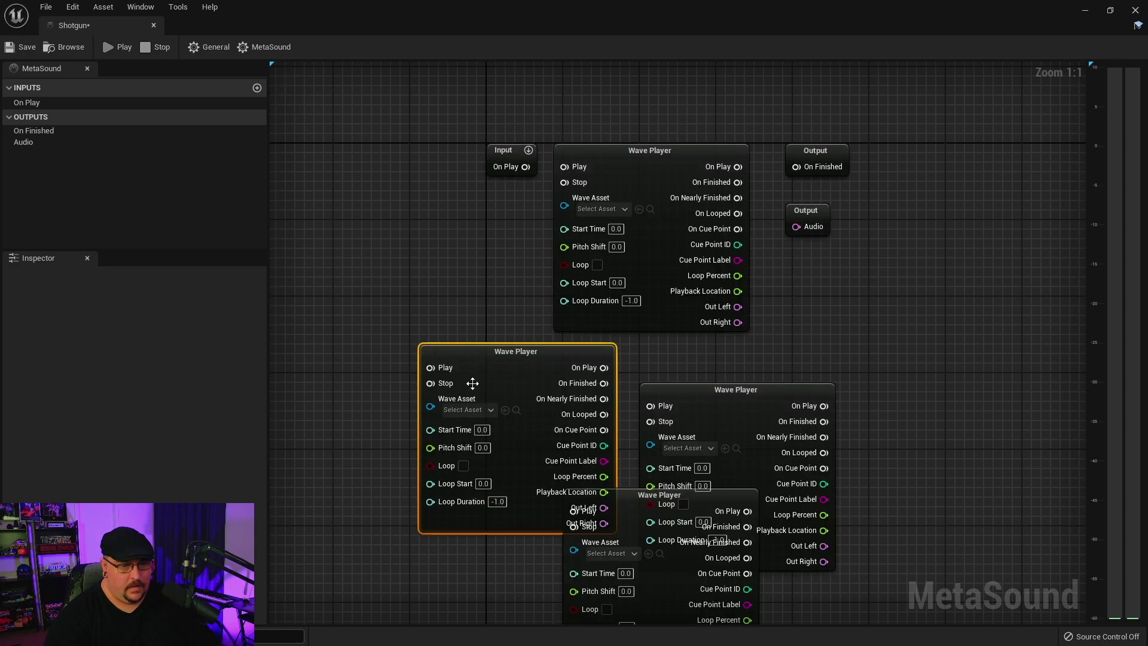
right_drag(935, 392, 930, 194)
drag(758, 192, 941, 441)
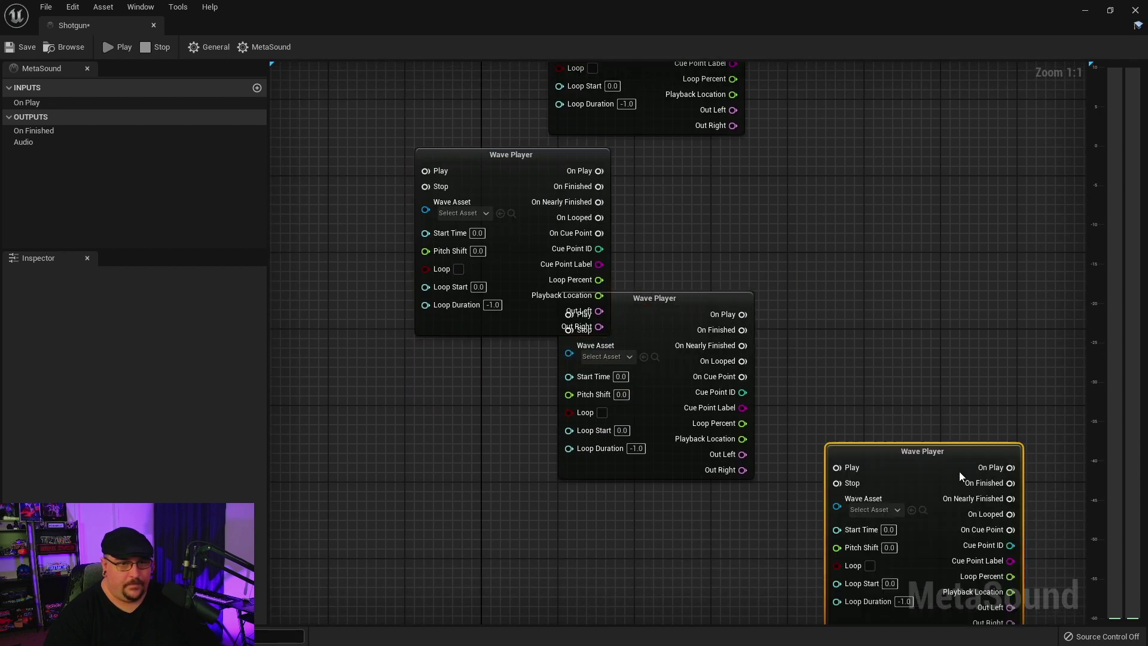
drag(668, 311, 662, 349)
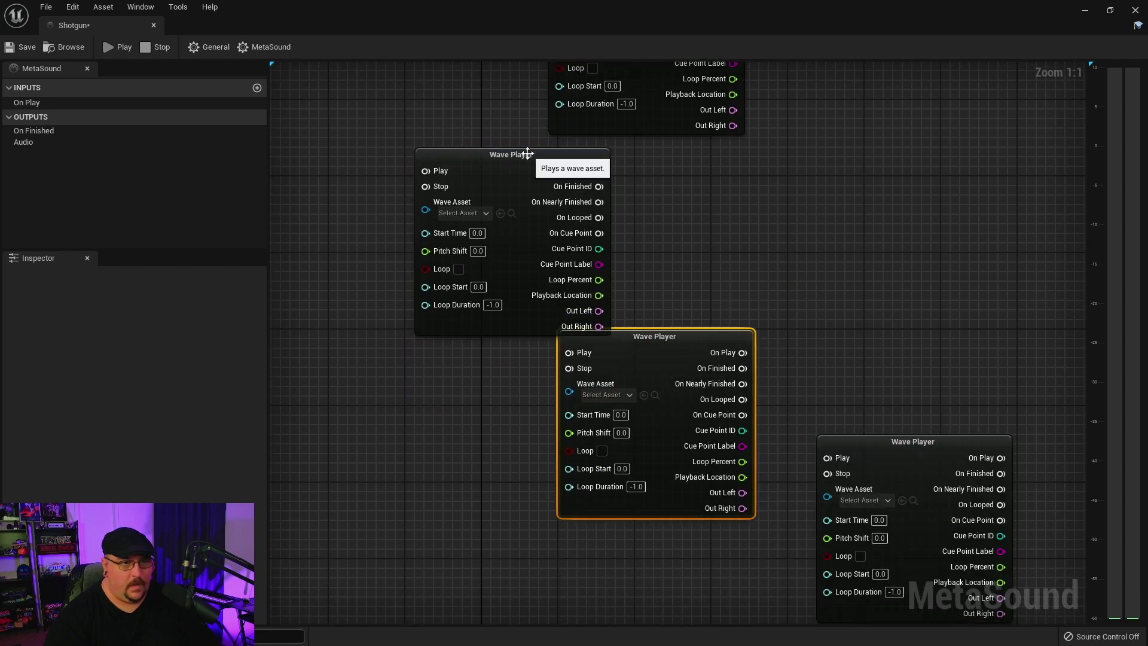
drag(559, 157, 692, 148)
drag(641, 347, 631, 347)
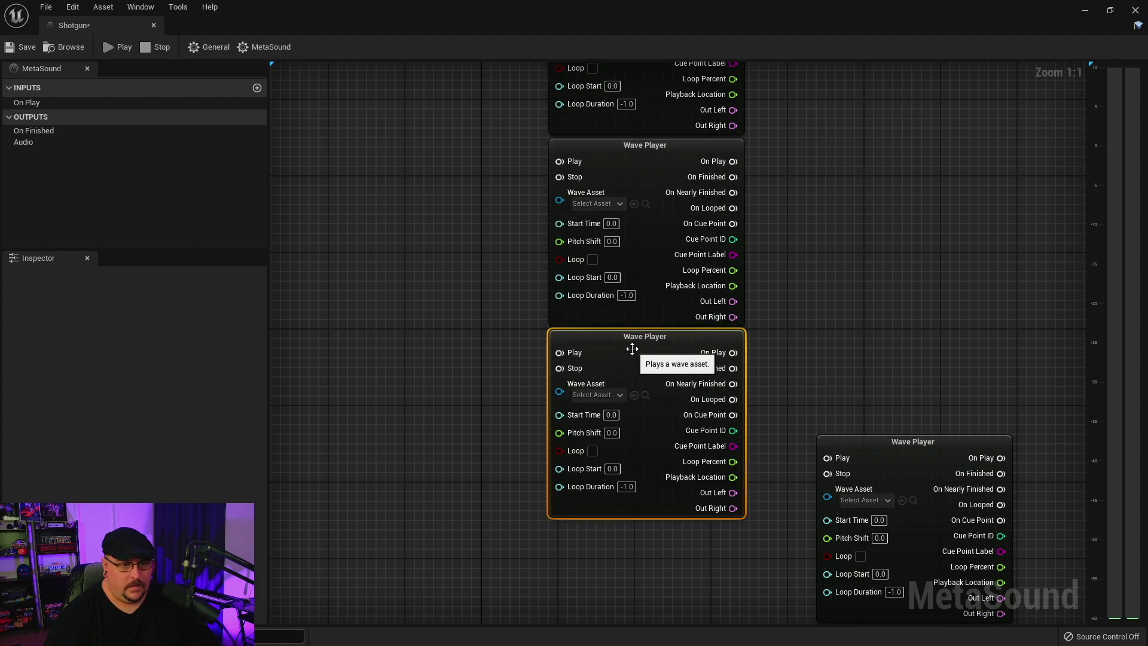
drag(878, 318, 606, 398)
Move the On Play input node up and away to the left of the Wave Player column
right_drag(764, 469, 898, 589)
right_drag(655, 294, 644, 351)
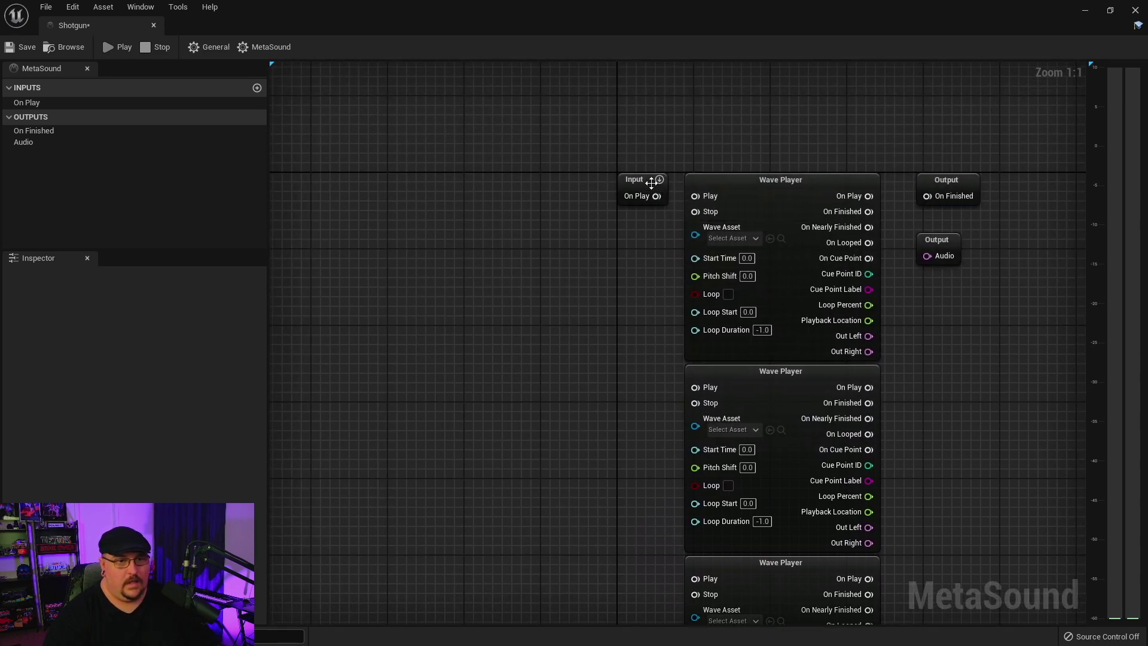
drag(624, 173, 420, 103)
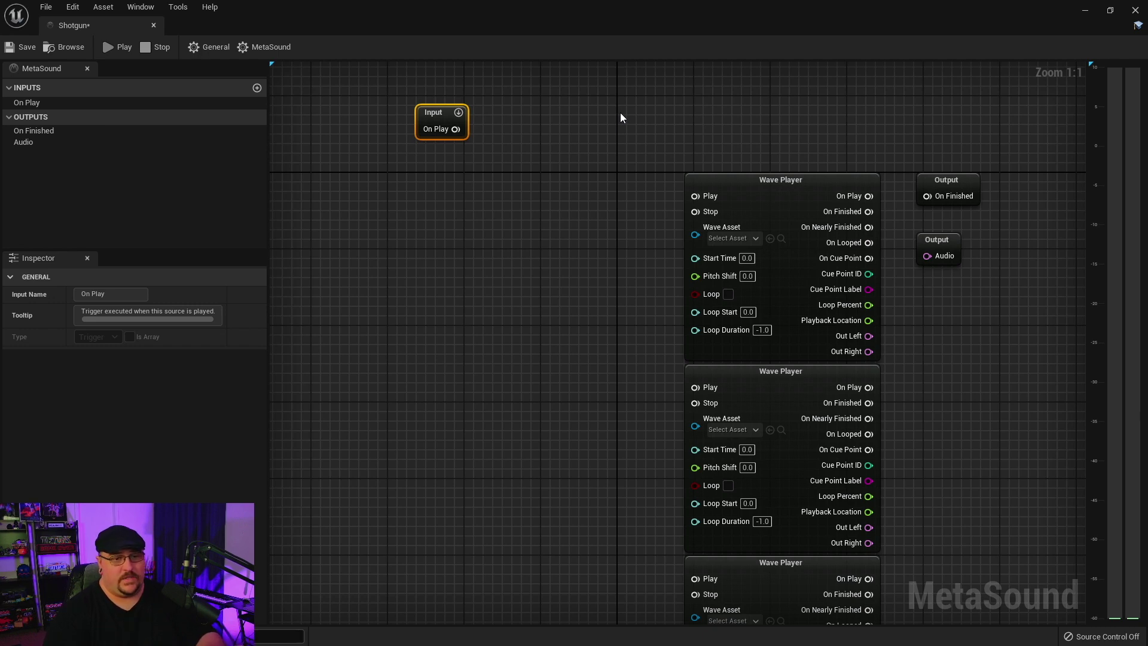
key(Up)
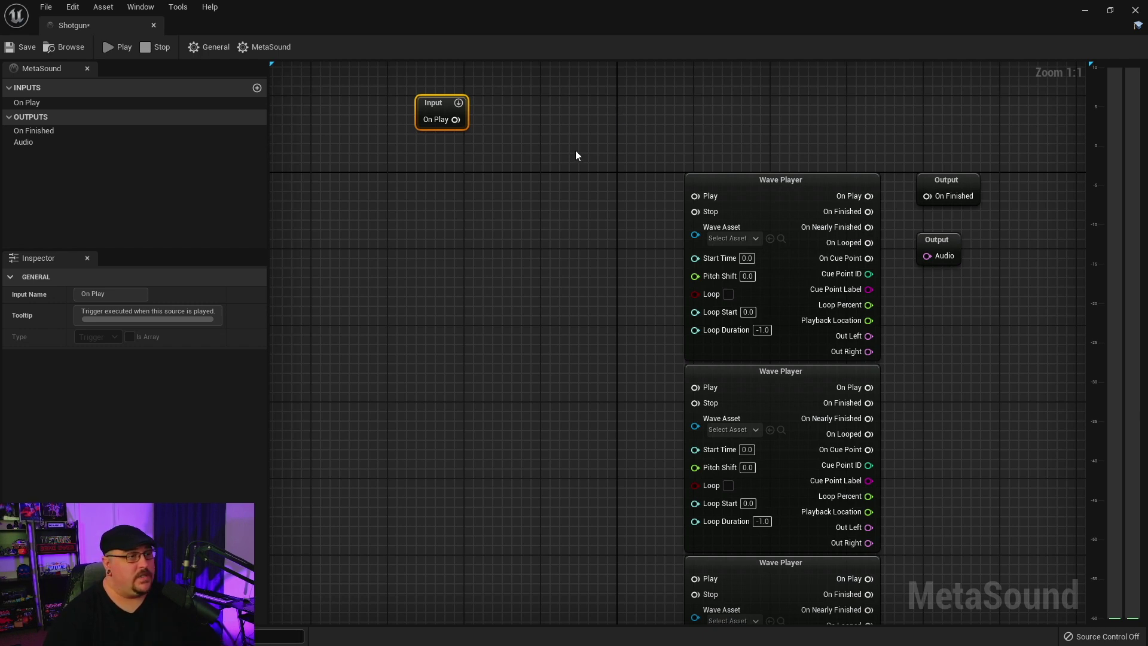
Add a graph input named Body and make it an array of type WaveAsset
click(257, 88)
click(36, 115)
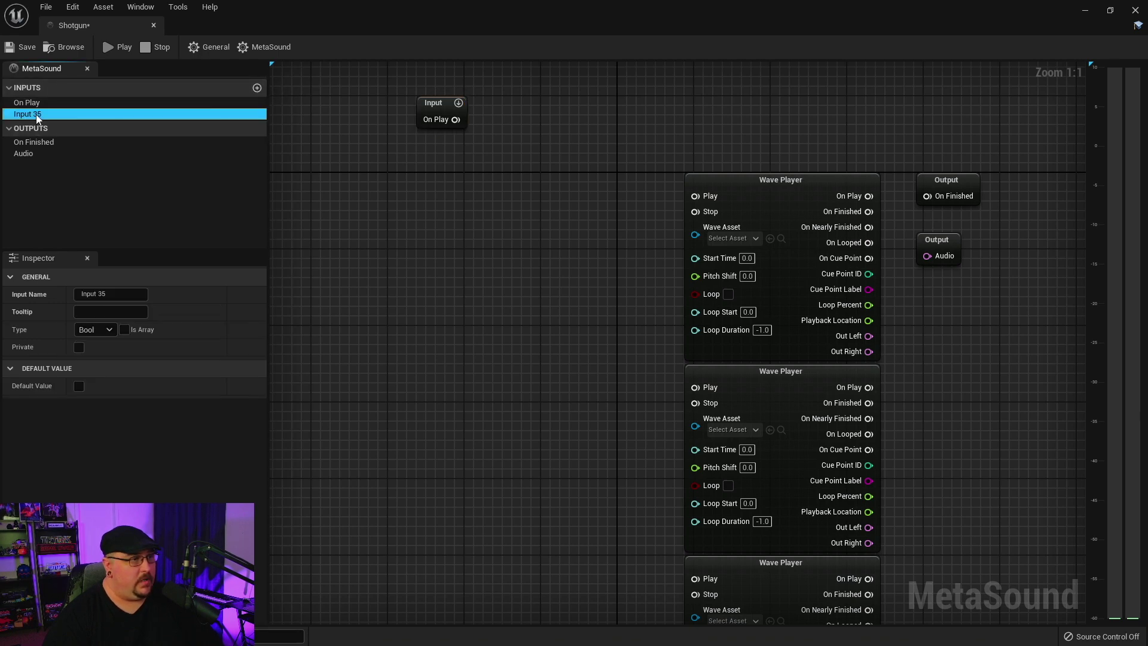
key(F2)
text(Body)
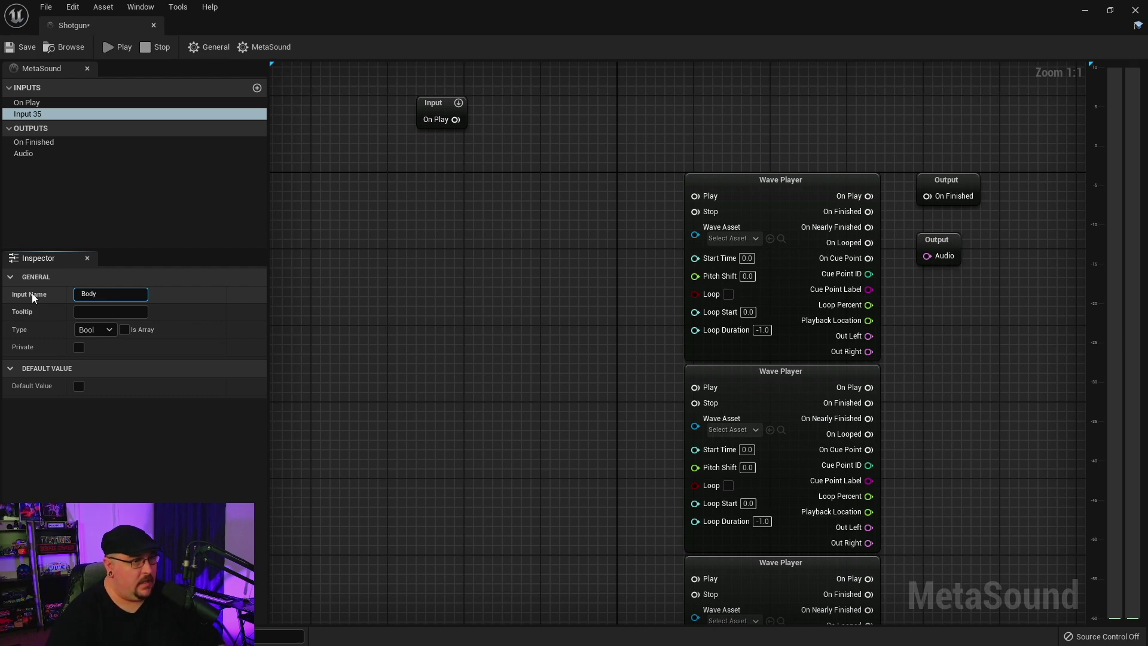
click(109, 331)
click(126, 498)
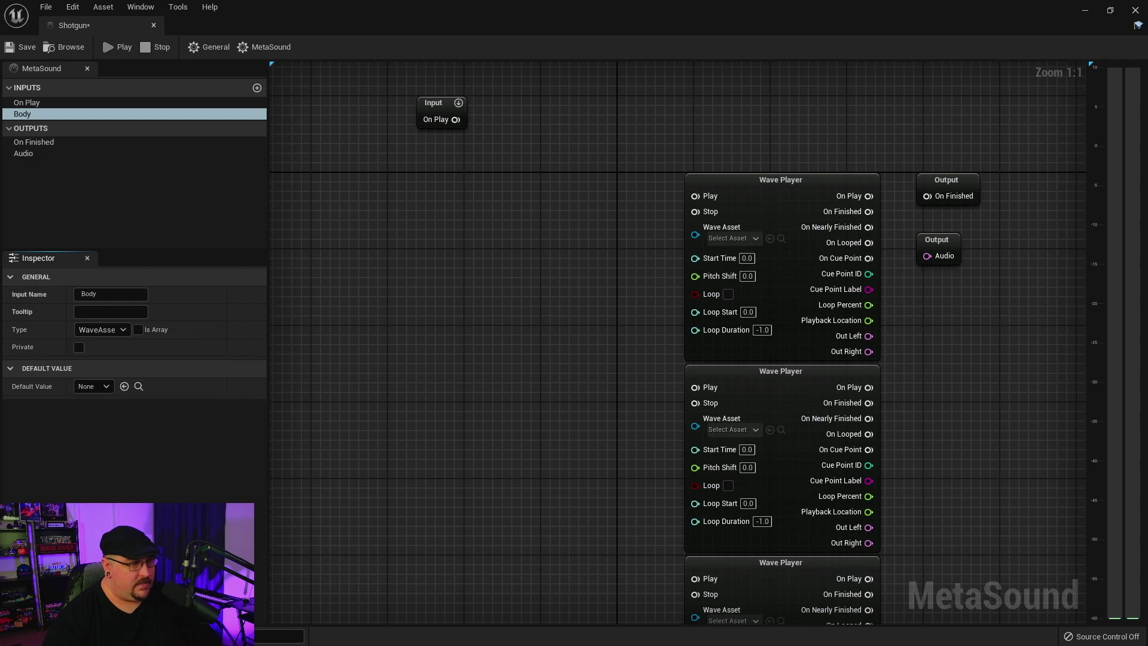
click(138, 330)
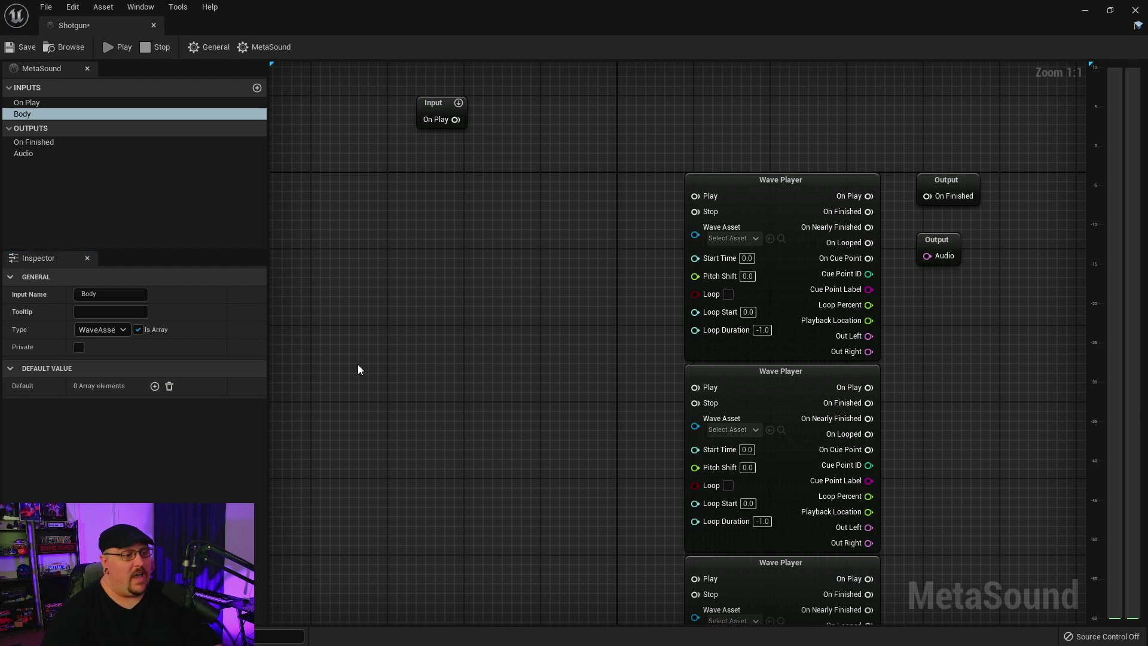
Add five default elements to the Body array and fill them with Shotgun_Weight_01 through Shotgun_Weight_05
click(155, 387)
click(155, 386)
click(155, 386)
click(155, 386)
click(155, 387)
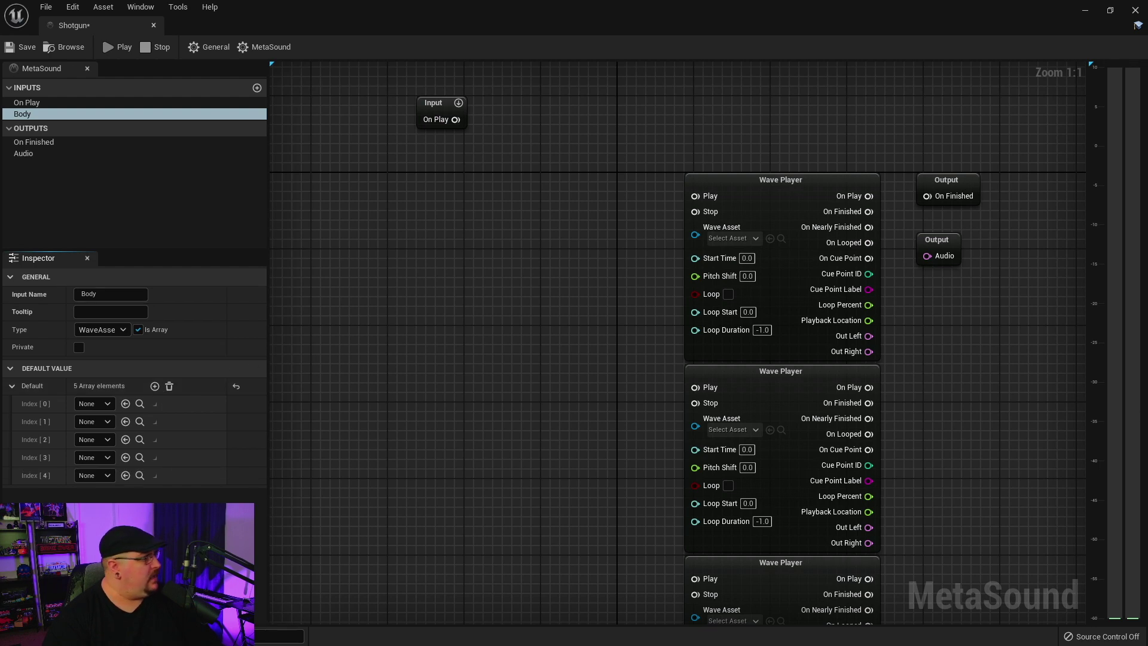
click(125, 404)
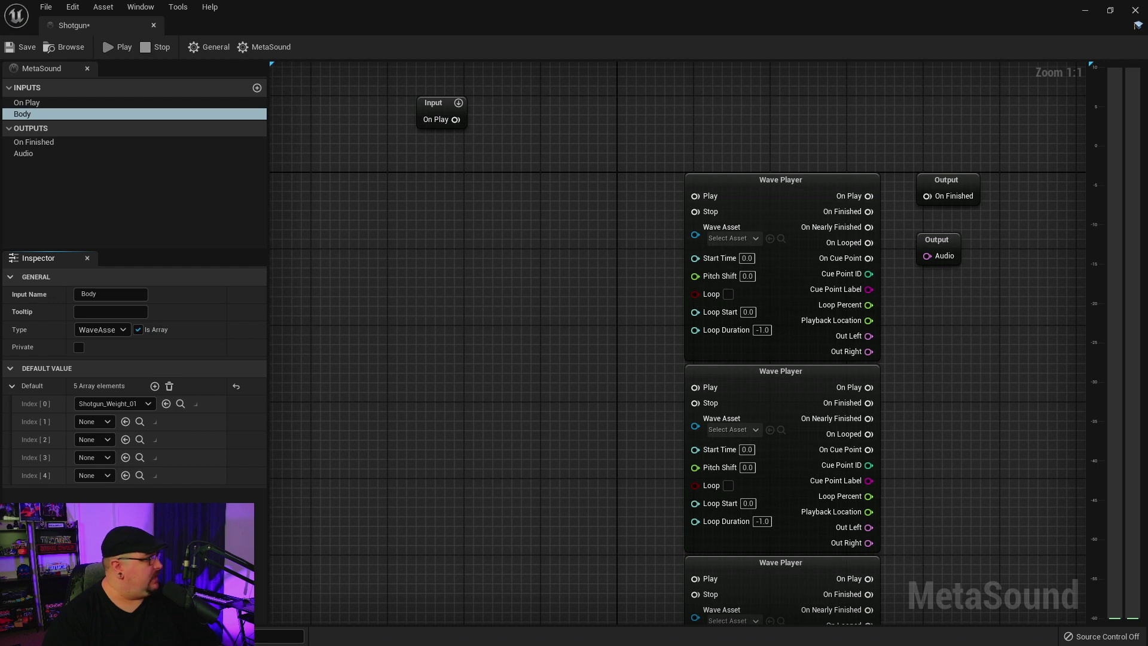
click(125, 421)
click(125, 439)
click(126, 457)
click(126, 475)
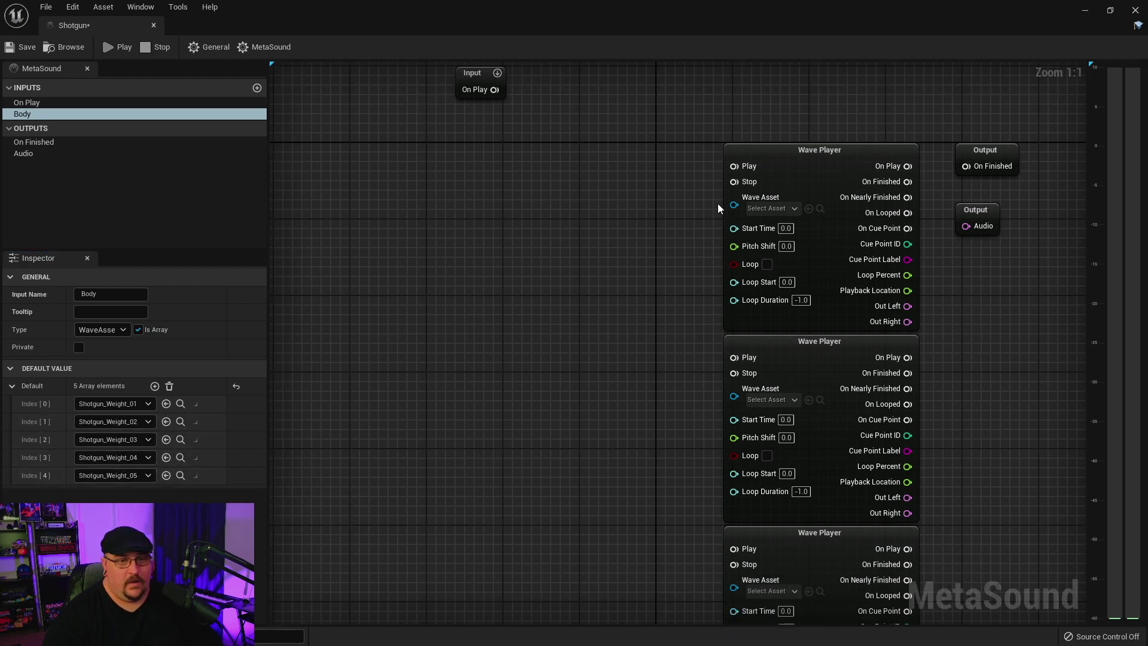
Create a Random Get (WaveAsset:Array) node feeding the first Wave Player's Wave Asset and place it beside that player
drag(735, 204, 627, 206)
text(get)
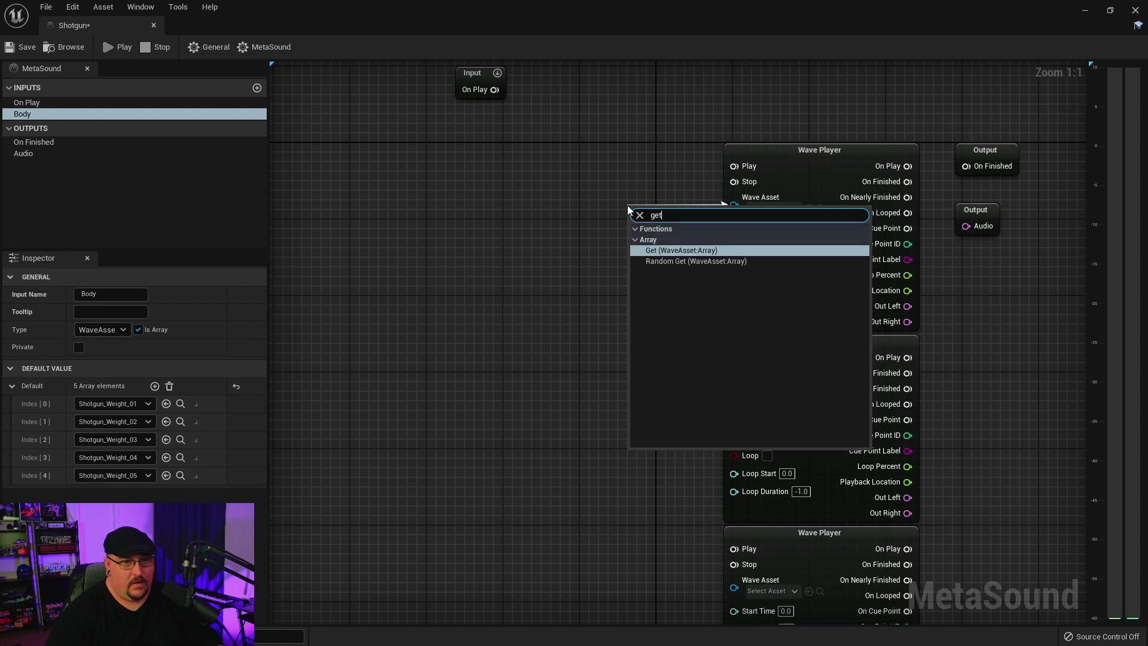
click(701, 263)
drag(702, 226, 603, 160)
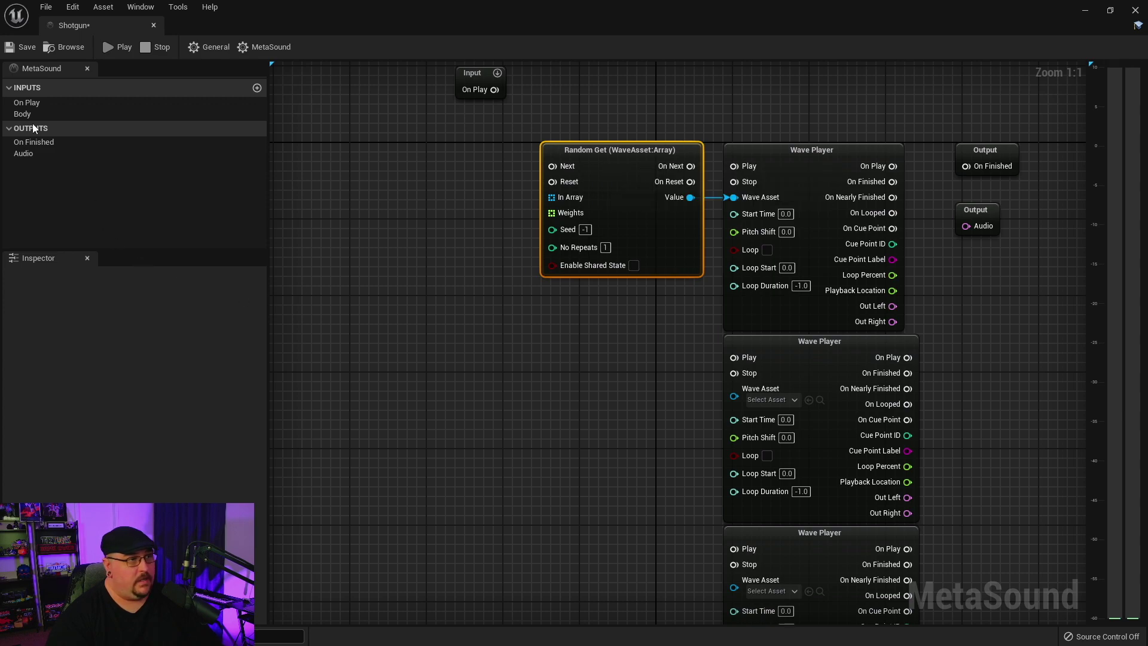
Place the Body input in the graph, connect it to Random Get's In Array, and move it close to that node
right_drag(415, 221, 508, 210)
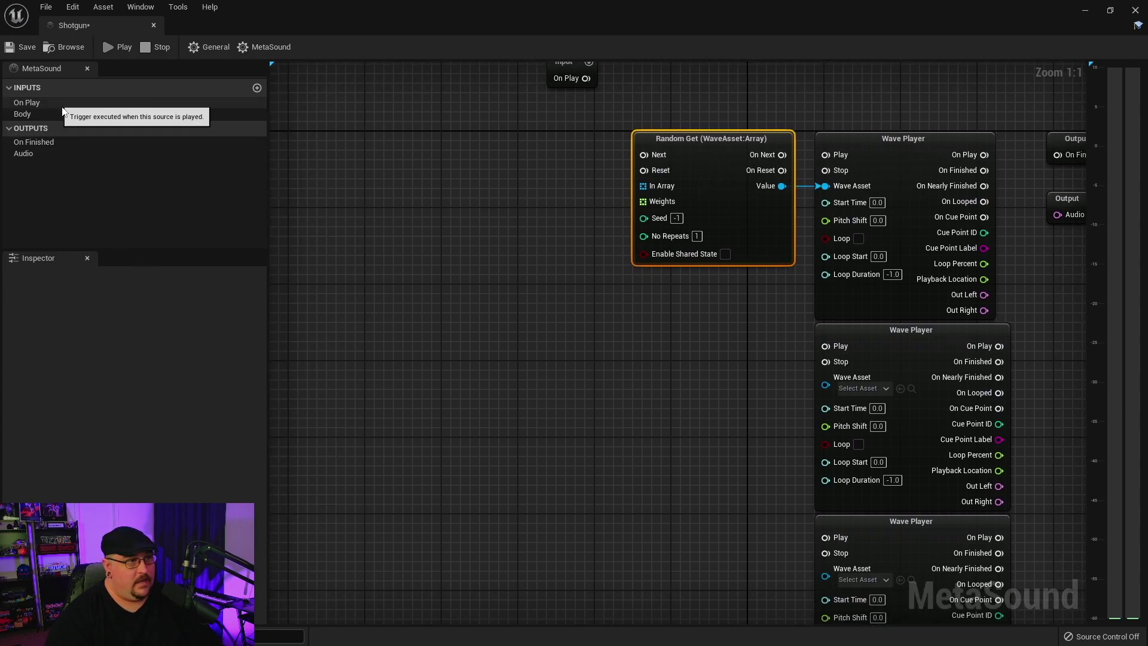
right_click(411, 134)
click(453, 169)
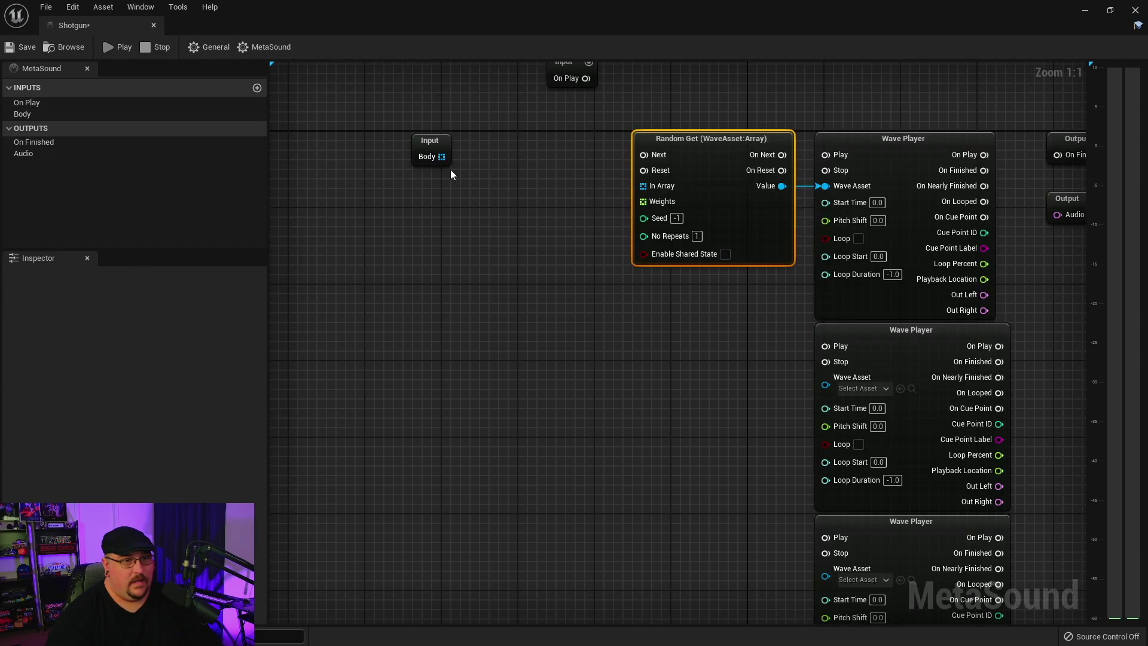
drag(441, 156, 649, 191)
drag(431, 134, 585, 171)
Connect On Play to Random Get's Next and move the On Play input node farther out from it
right_drag(531, 129, 594, 171)
drag(645, 122, 703, 194)
drag(620, 105, 465, 153)
Set the MetaSound's output format to Stereo
right_drag(846, 149, 520, 23)
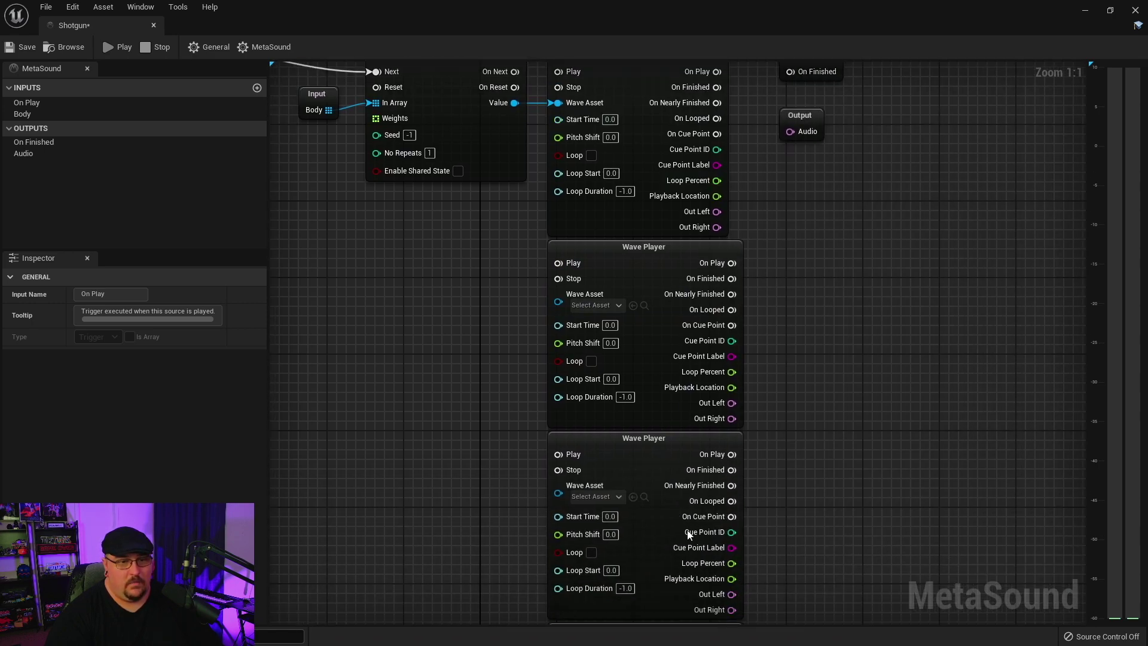
right_drag(843, 277, 708, 359)
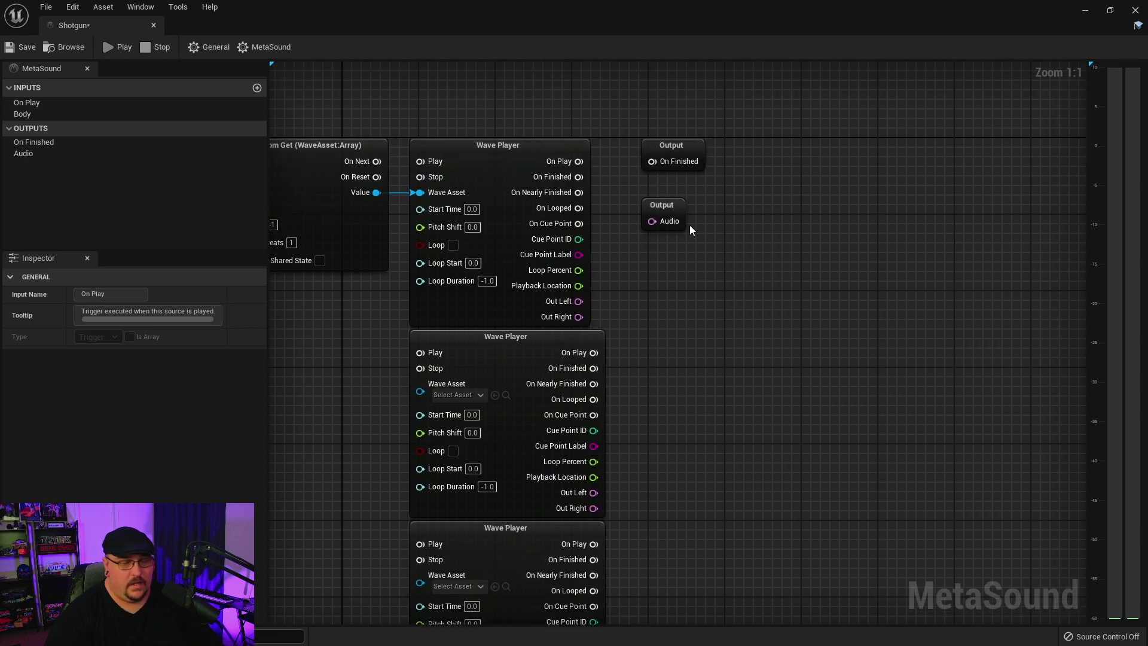
click(661, 203)
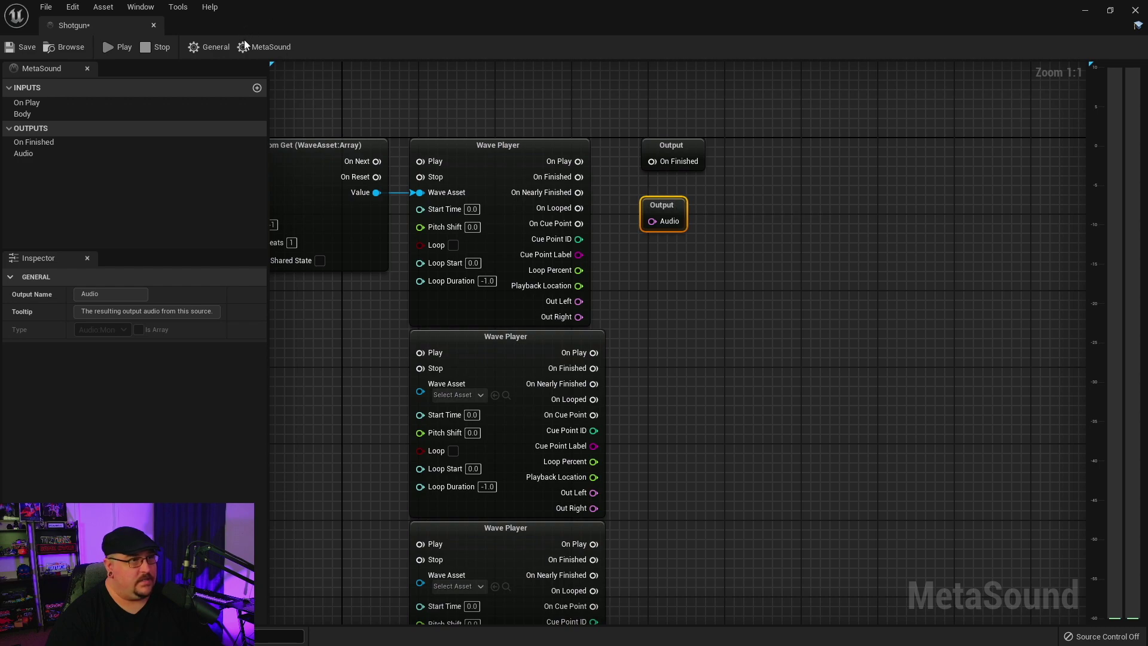
click(261, 45)
click(123, 362)
click(113, 390)
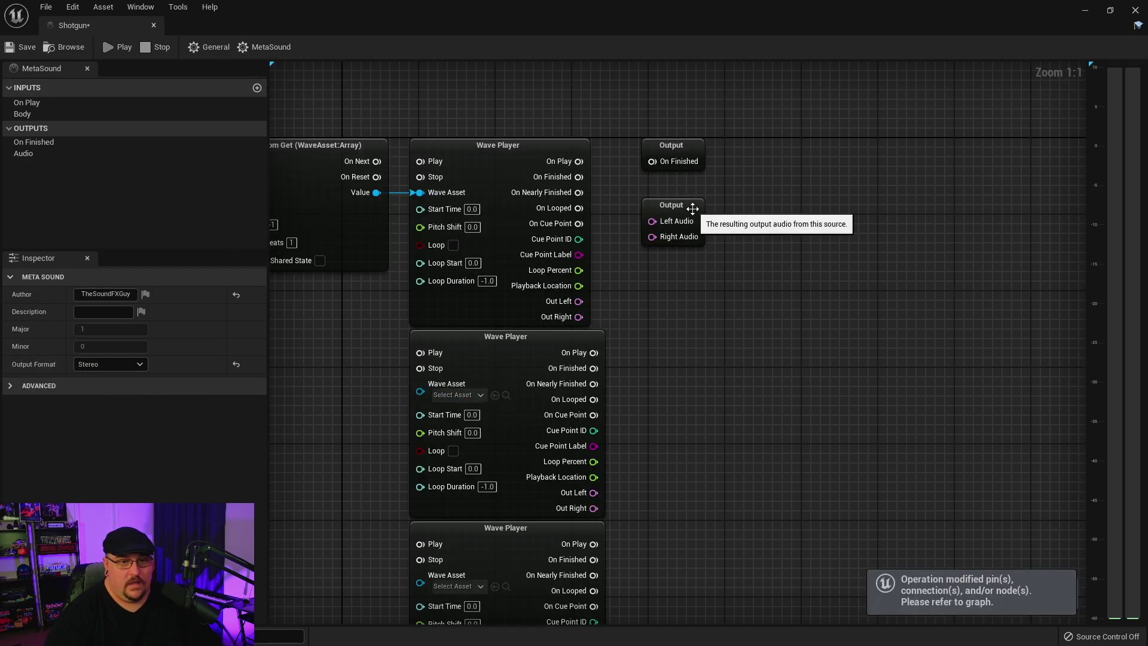
Move the audio output away from the players and add a Stereo Mixer (4) linking the first Wave Player to it
drag(693, 209, 1006, 378)
right_drag(731, 484, 705, 260)
right_click(710, 246)
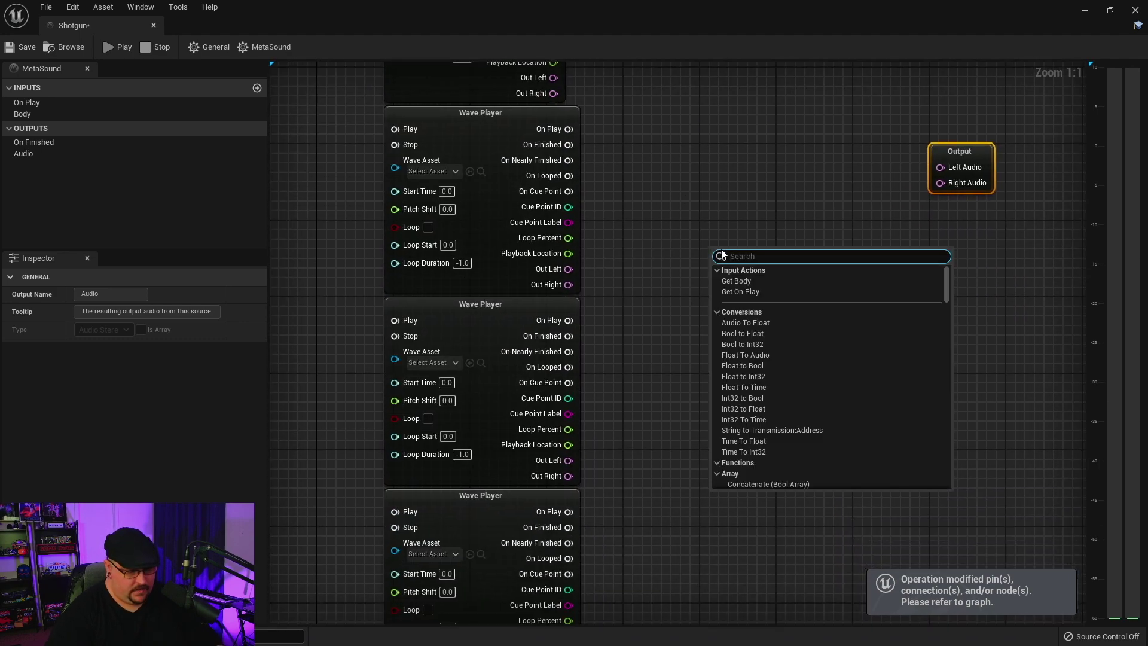
text(mix)
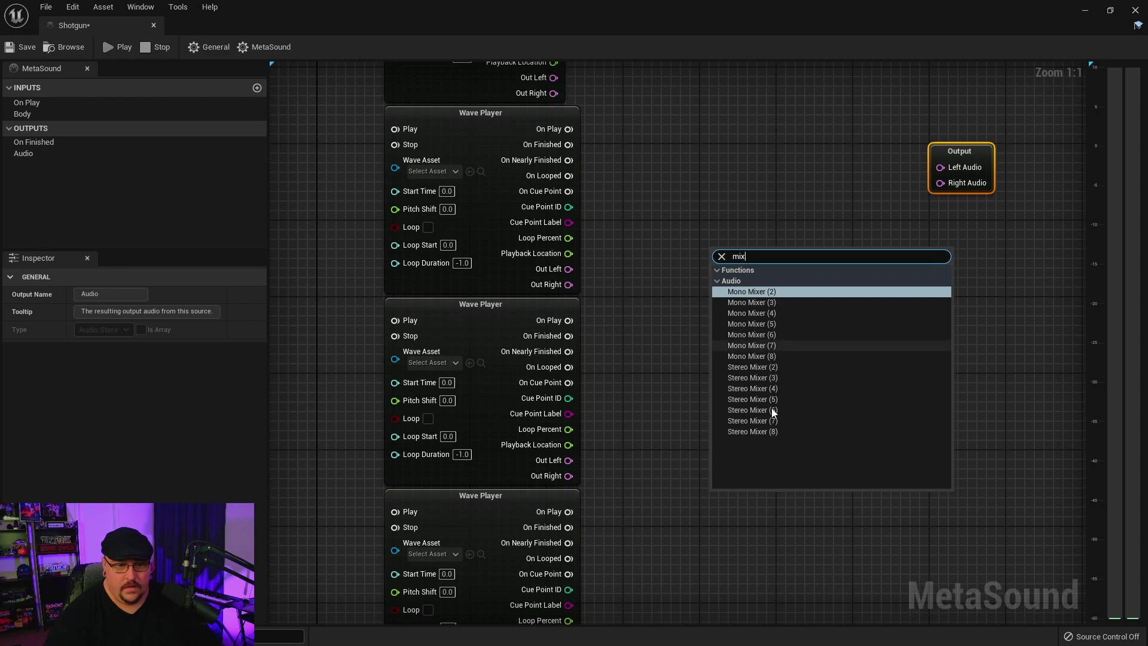
click(752, 388)
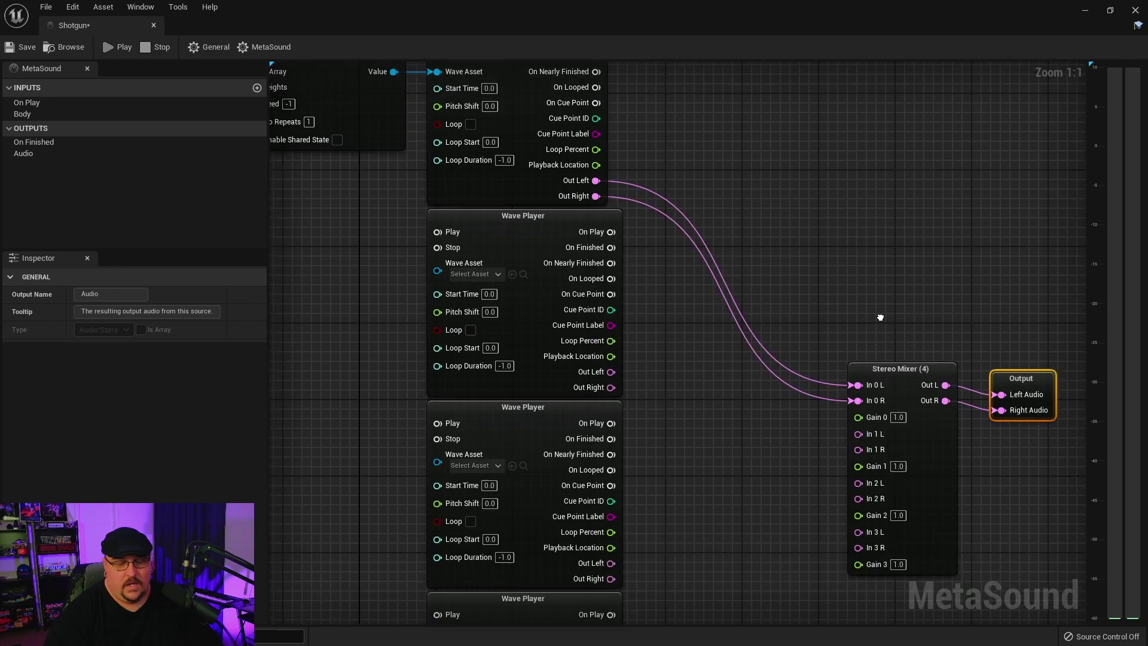
right_drag(880, 317, 736, 171)
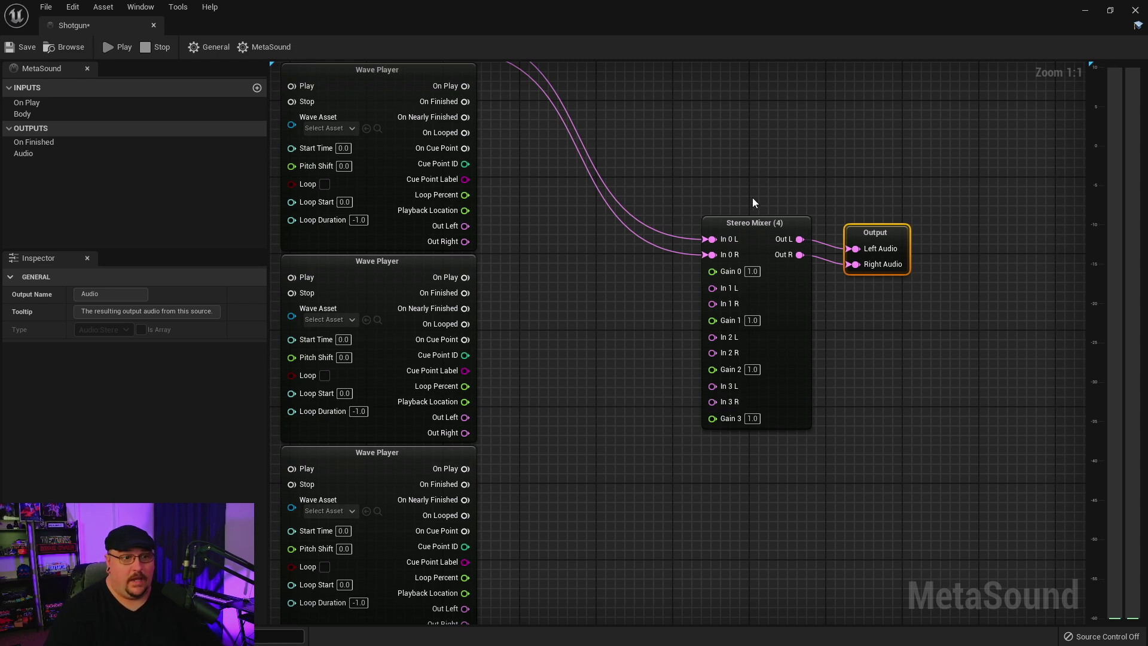
Connect Random Get's On Next to the first Wave Player's Play, and audition the body layer
right_drag(631, 274, 861, 614)
drag(477, 235, 521, 236)
right_drag(456, 158, 584, 106)
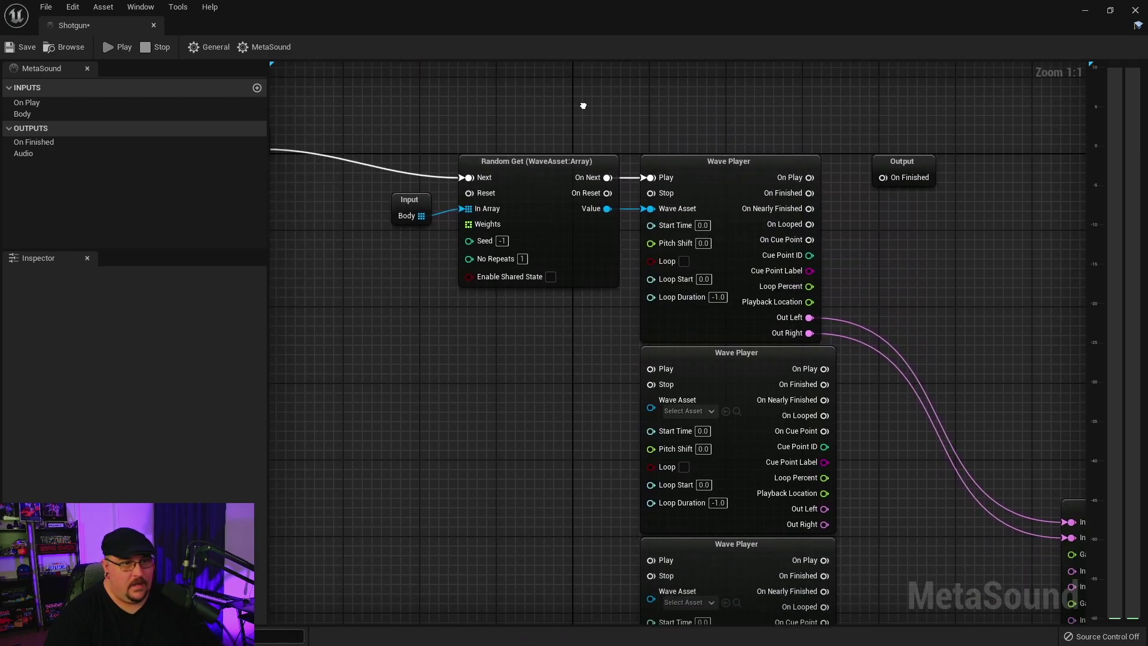
click(117, 49)
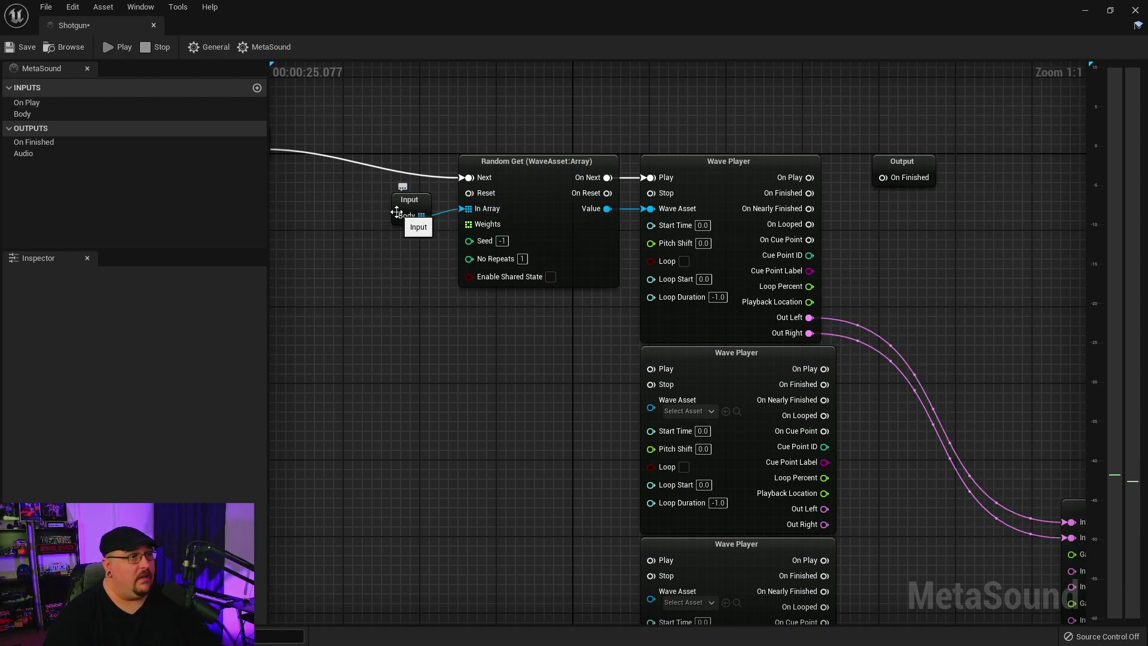
click(160, 47)
Assign the Sub_Freq sound wave to the lowest Wave Player in the column
right_drag(406, 386, 563, 362)
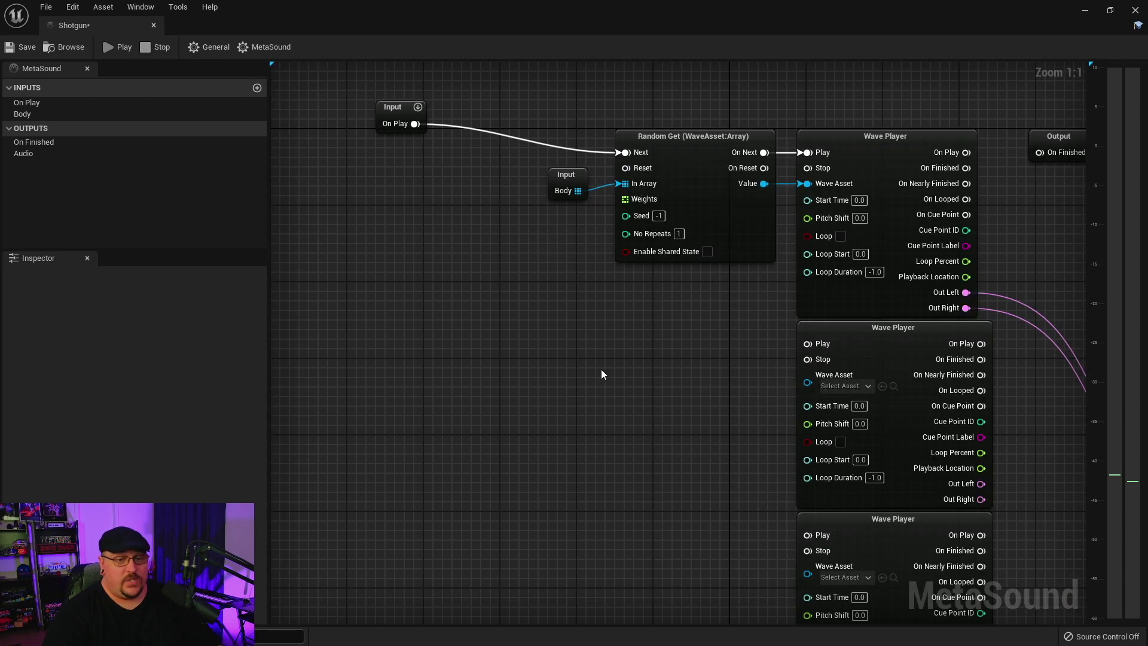
right_drag(687, 411, 564, 141)
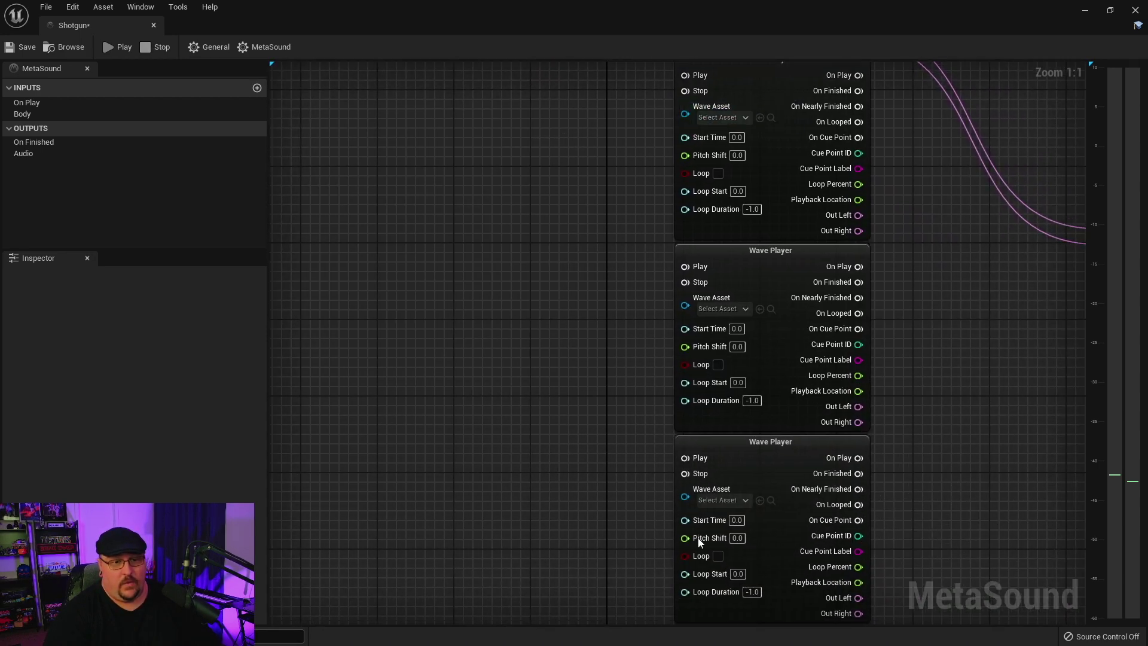
right_drag(616, 387, 504, 213)
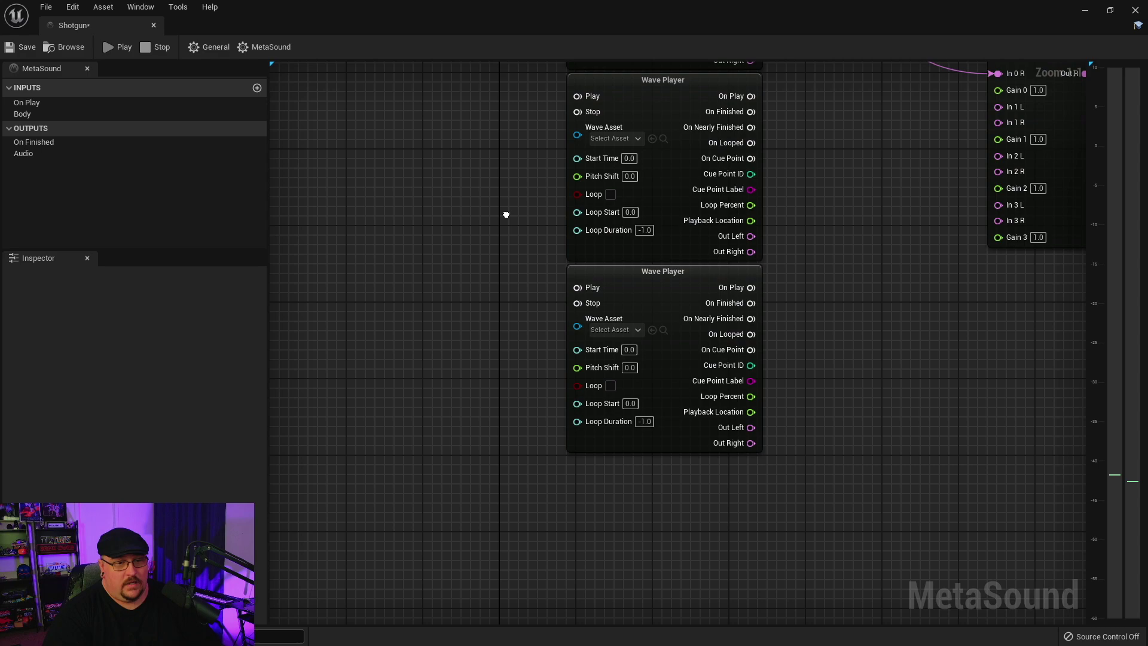
click(626, 330)
text(sub)
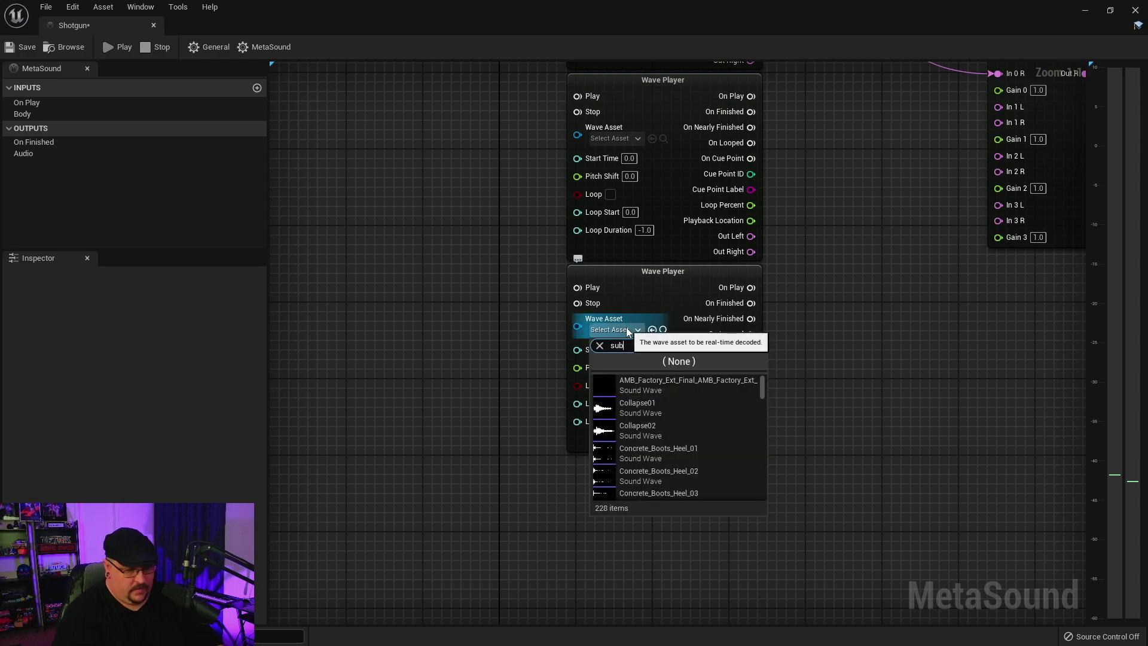
text(_)
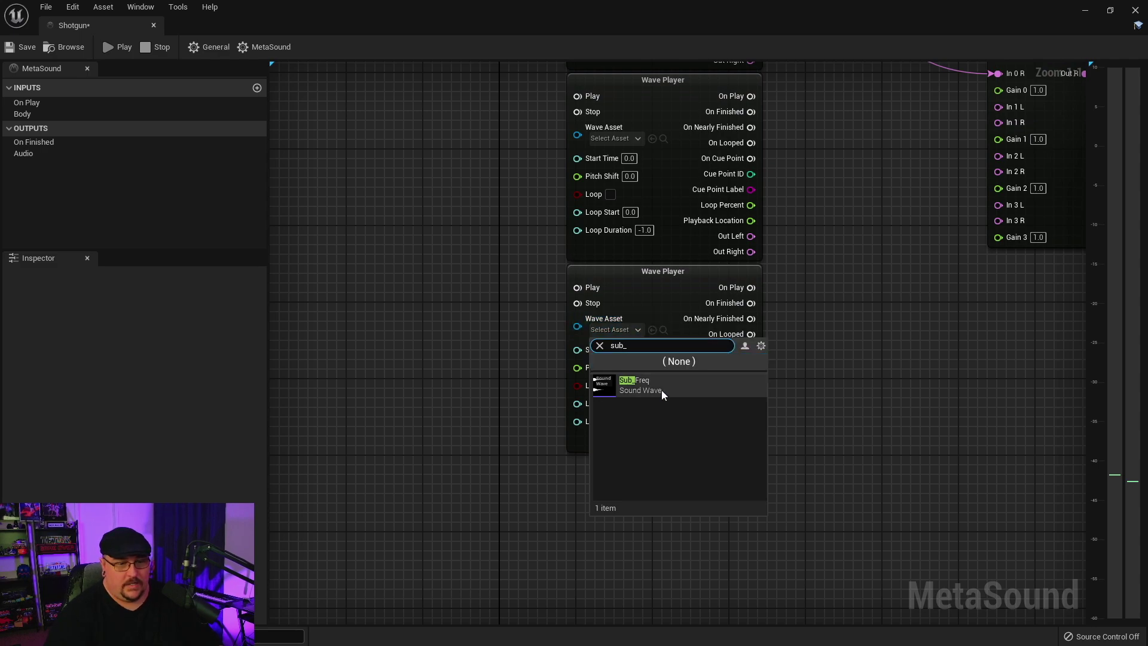
click(662, 389)
Connect the Sub_Freq player's Out Left and Out Right to the mixer's In 3 L and In 3 R
right_drag(795, 363, 605, 347)
drag(552, 409, 810, 187)
drag(551, 426, 810, 202)
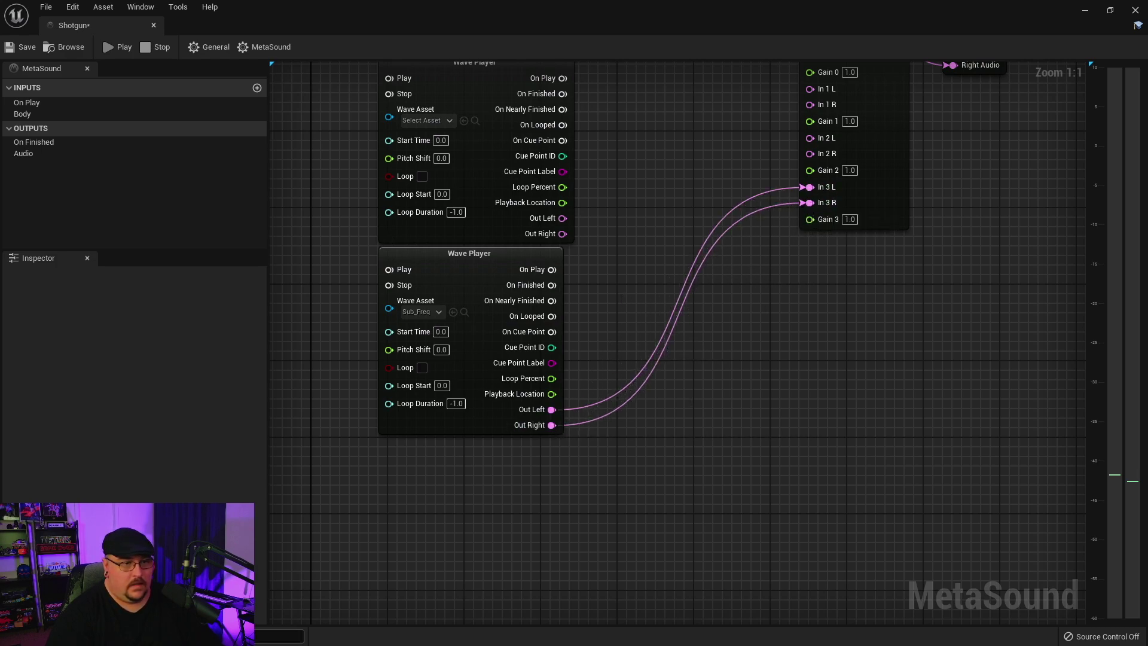
Connect On Play to the Sub_Freq Wave Player's Play and reposition the On Play input node
right_drag(622, 297, 907, 461)
right_drag(529, 224, 573, 363)
scroll(573, 362, down, 3)
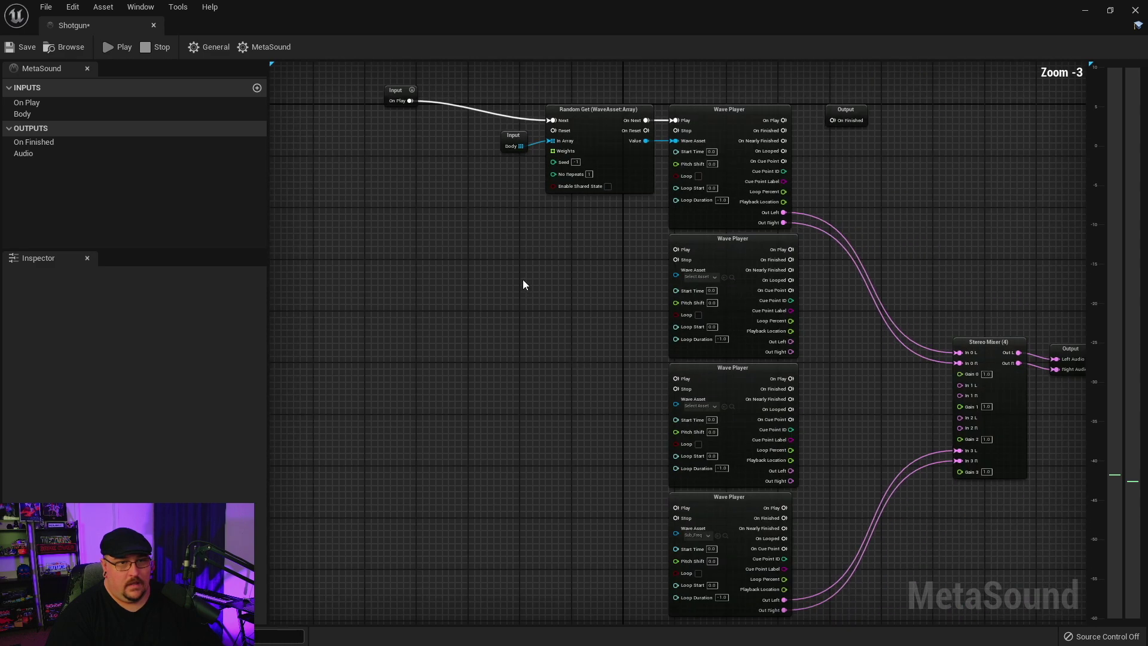
right_drag(523, 279, 569, 295)
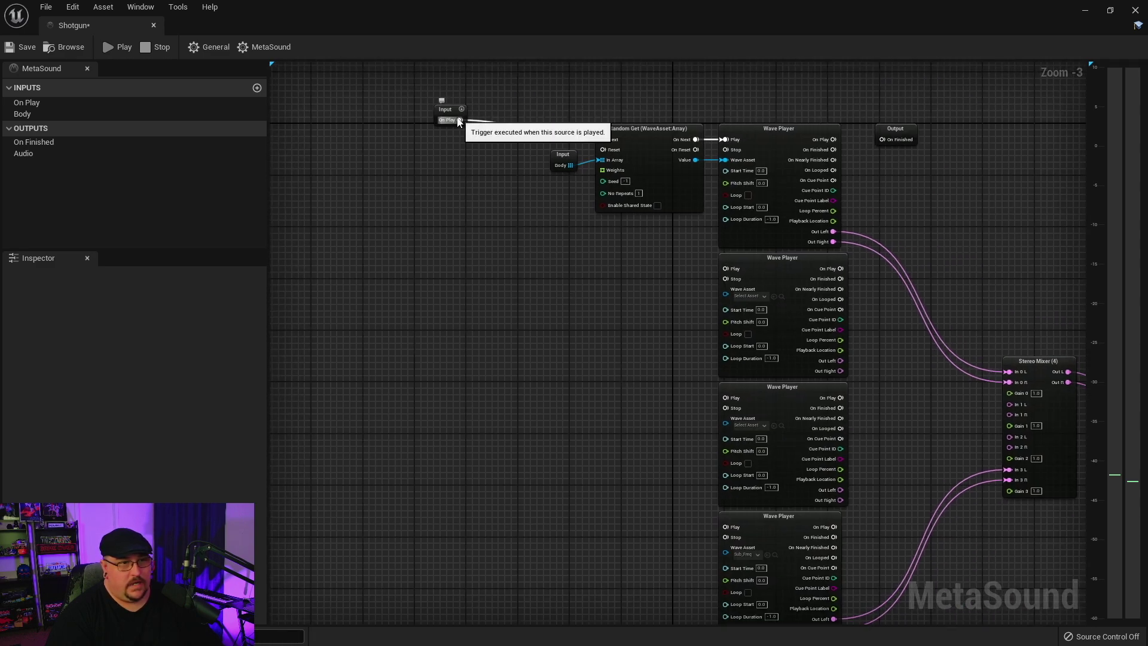
drag(460, 120, 731, 526)
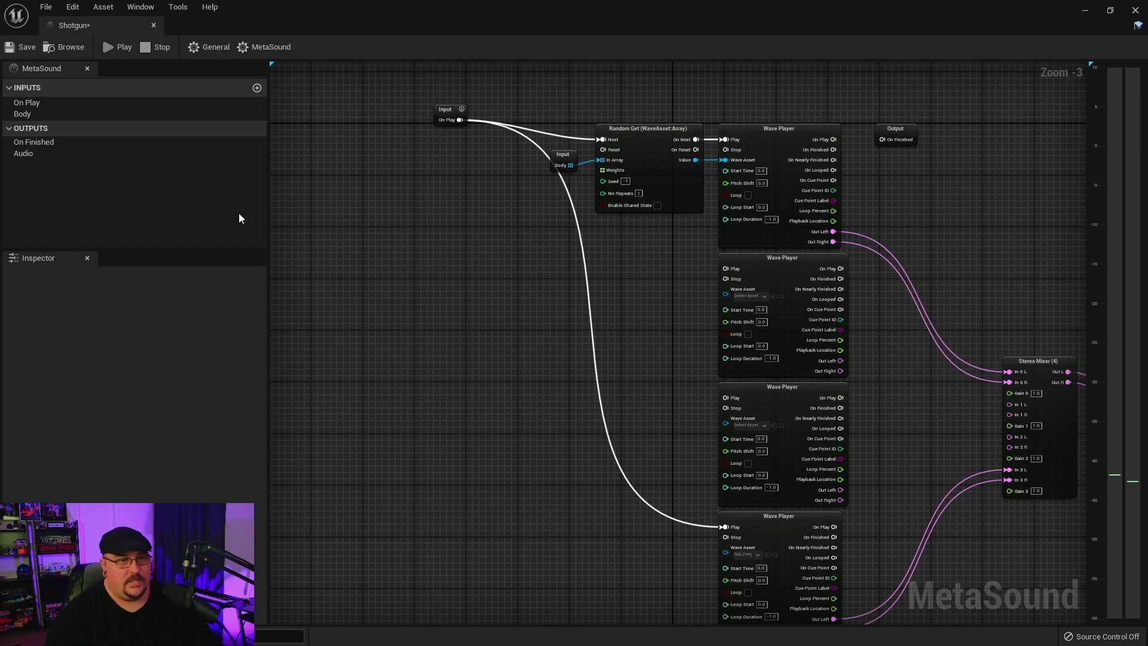
drag(444, 117, 419, 136)
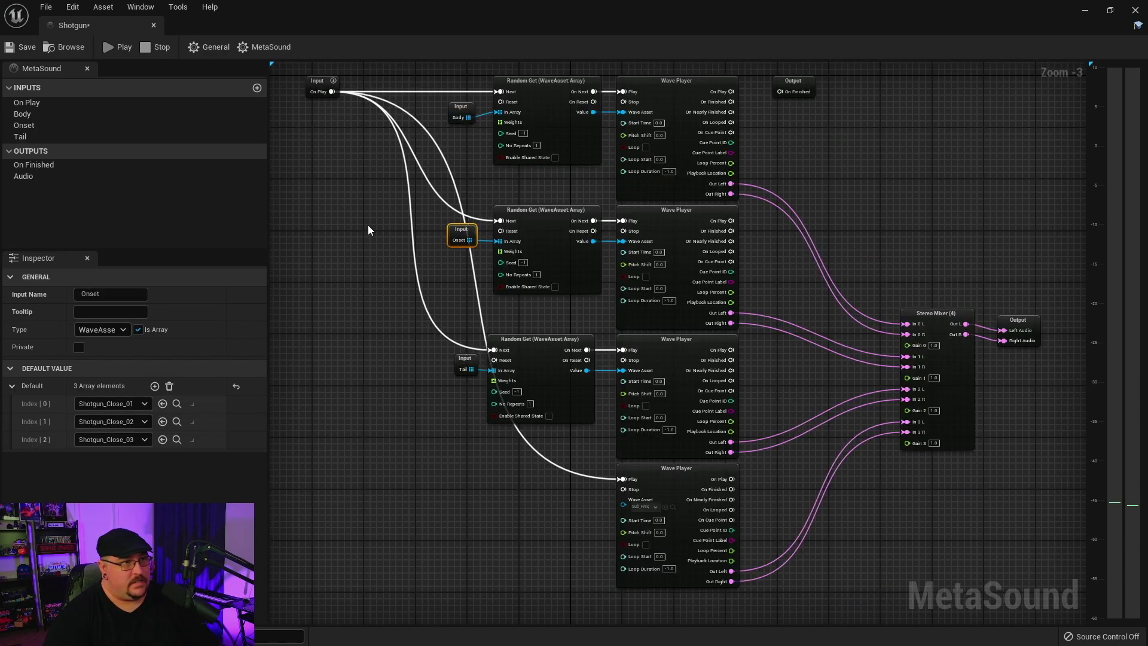
Audition the full layered shotgun sound twice, and stop playback
click(121, 48)
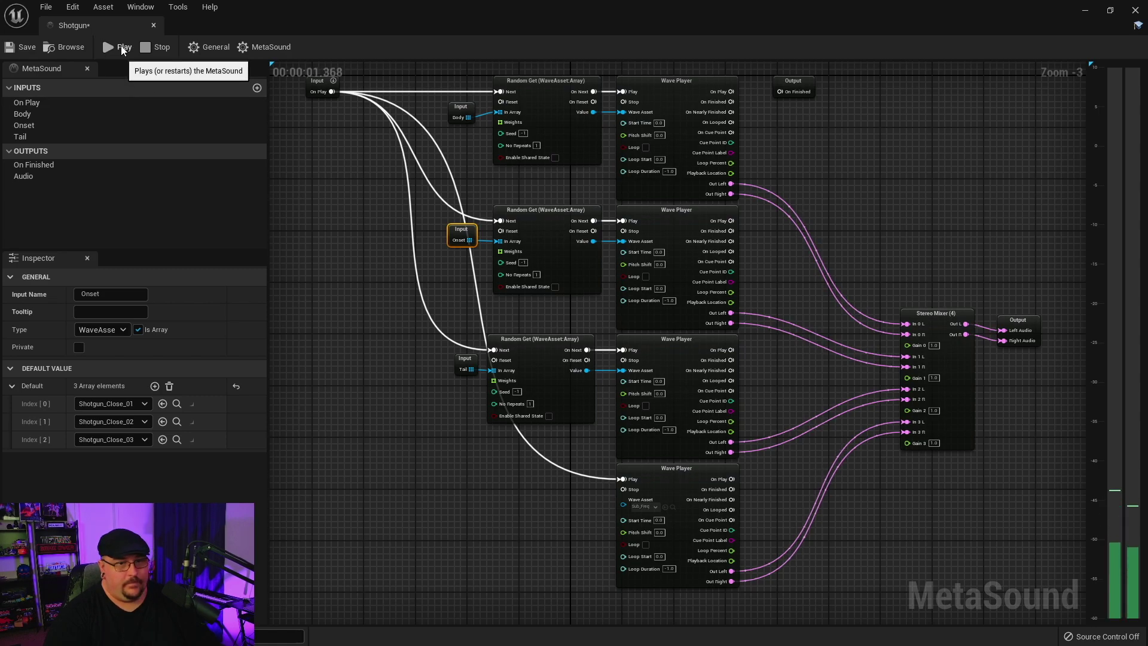
click(121, 48)
click(157, 48)
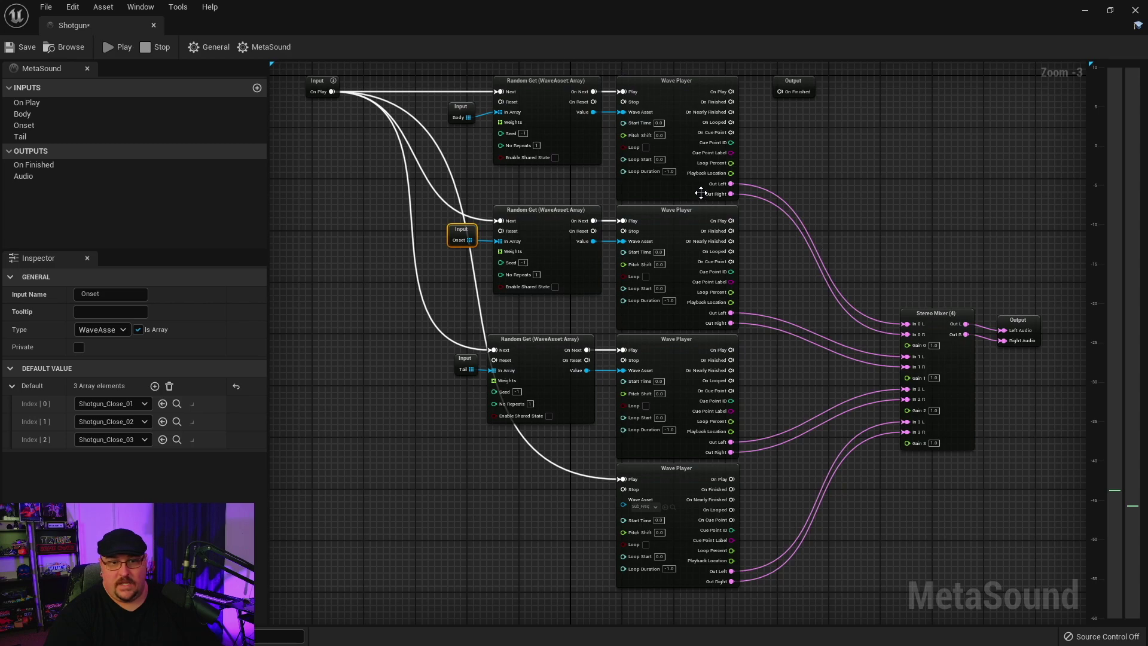
Align the audio Output node with the Stereo Mixer's outputs
click(1016, 319)
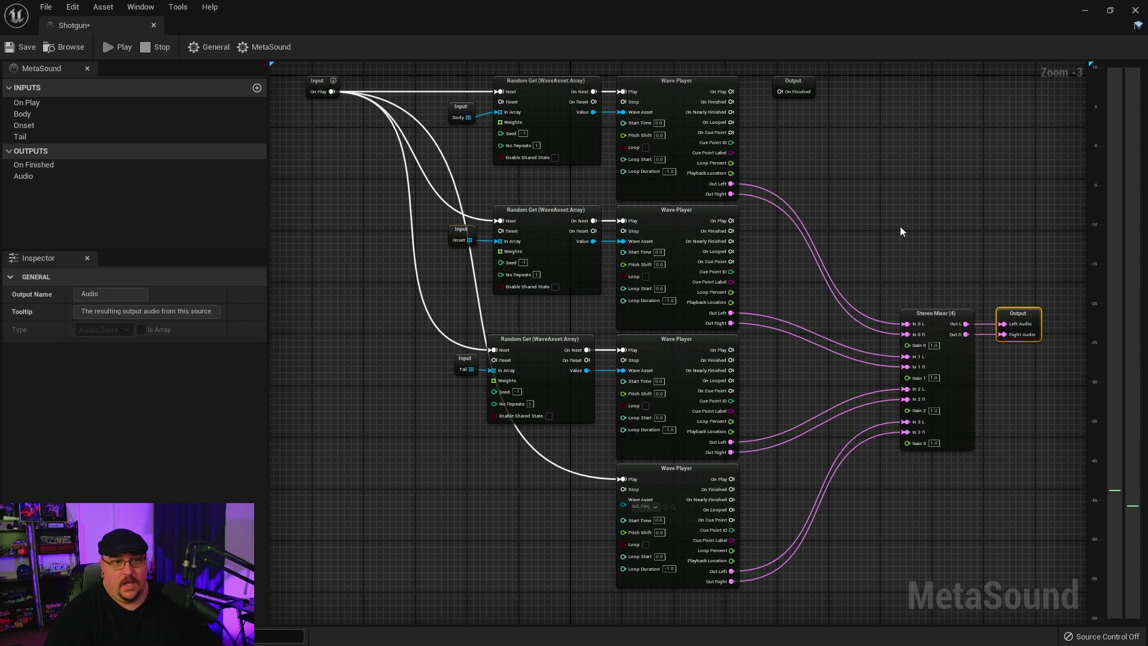
right_drag(901, 227, 914, 245)
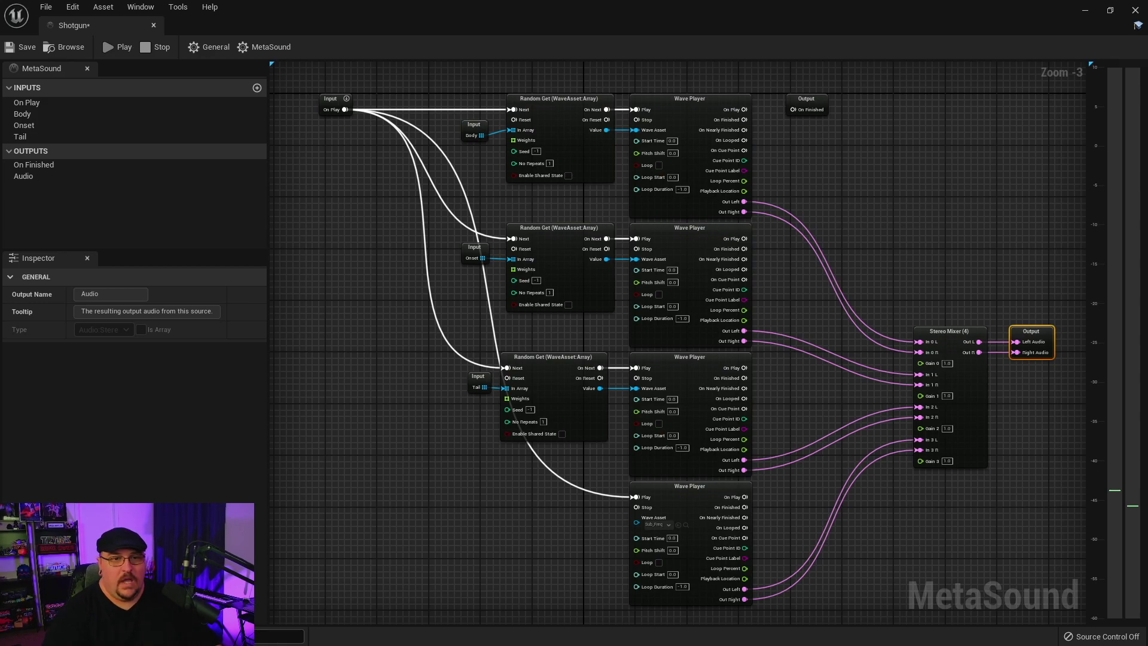
Add a Stereo Delay node beside the Wave Players and shift the Stereo Mixer and audio Output aside to make room
right_drag(842, 226, 761, 207)
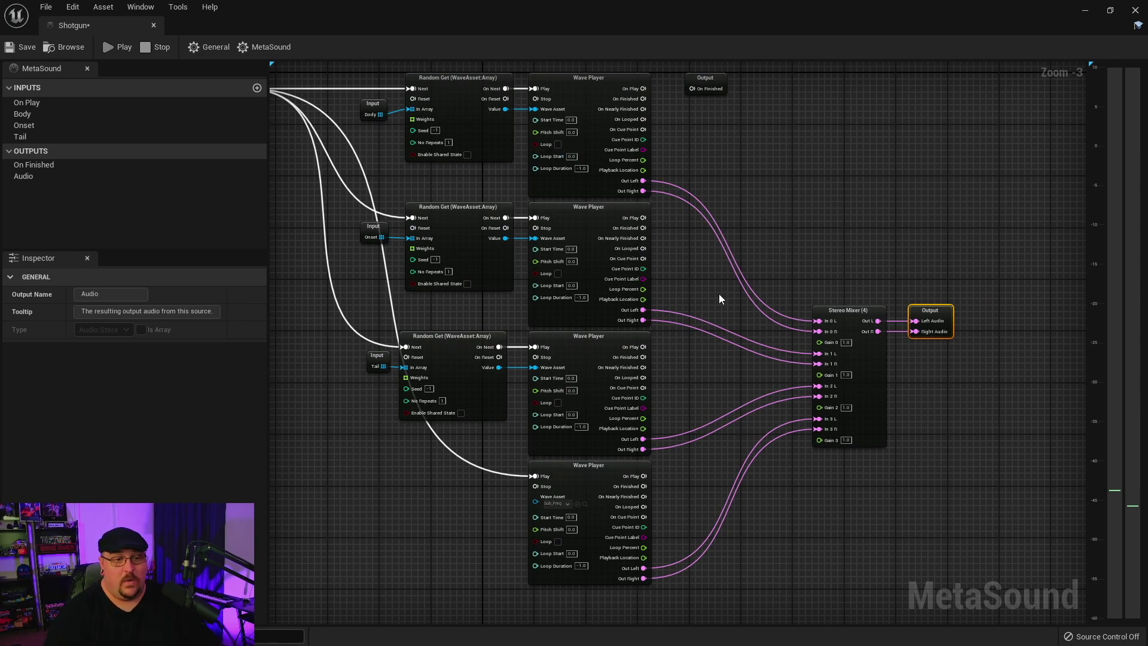
right_click(704, 281)
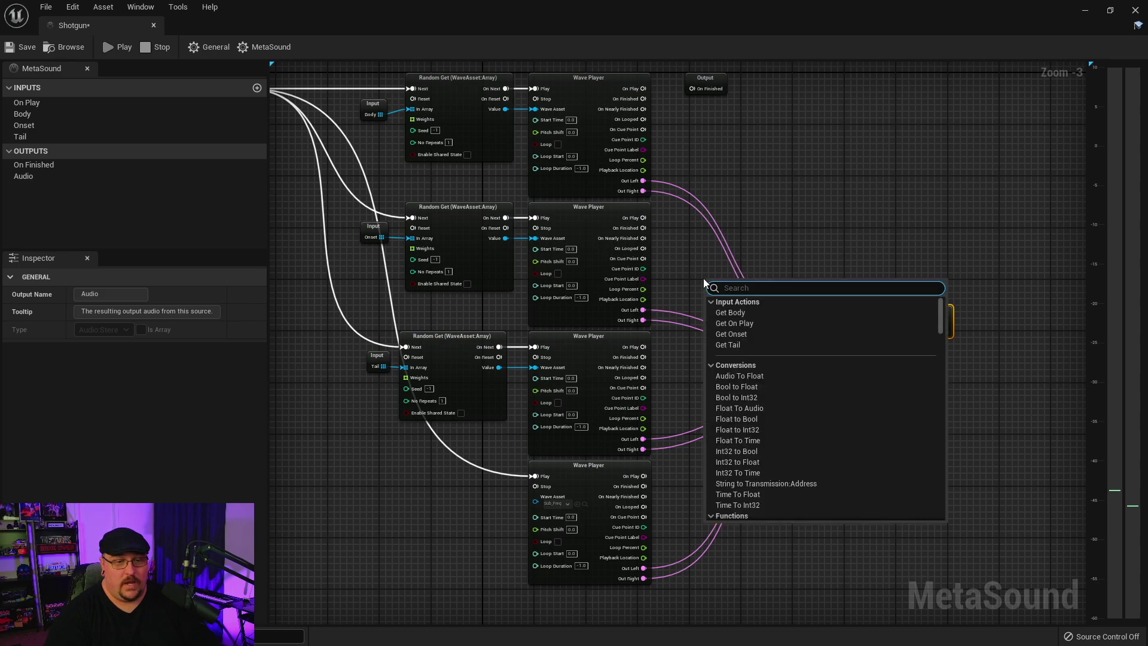
text(dela)
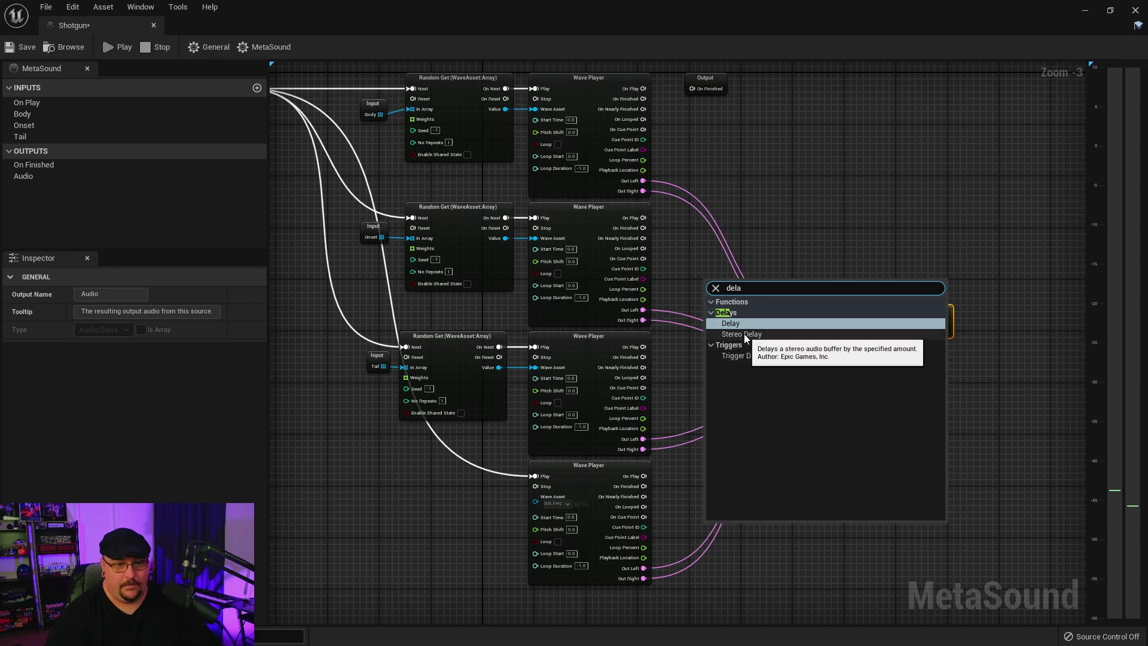
click(742, 333)
drag(823, 175, 921, 341)
drag(830, 288, 901, 288)
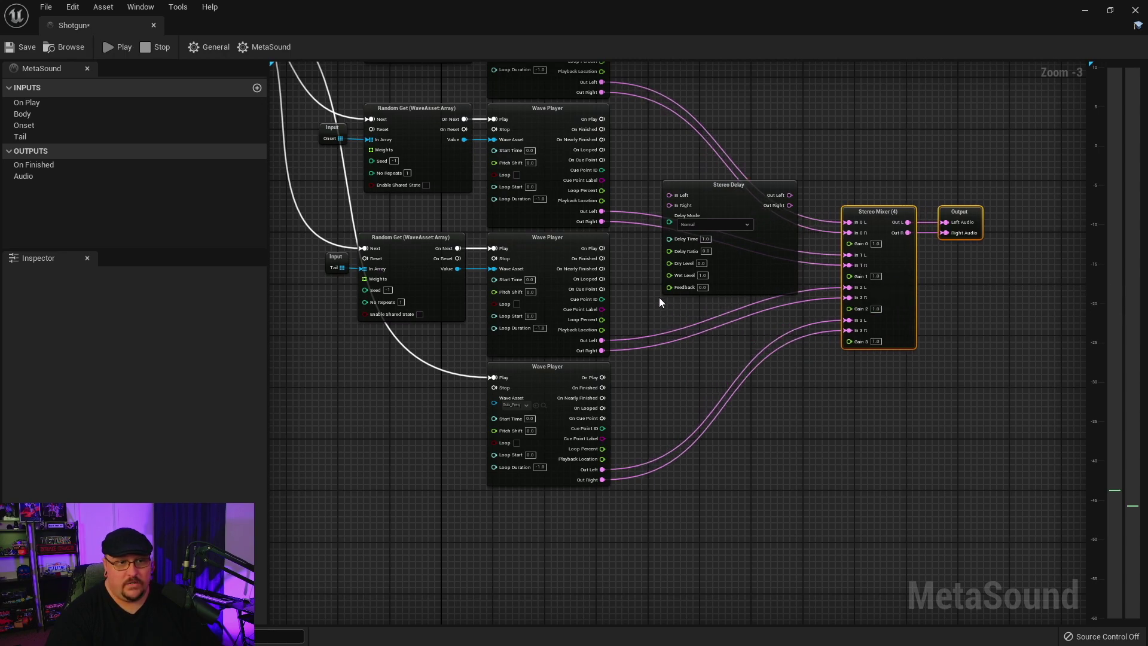
Route the Onset Wave Player's left and right outputs through the Stereo Delay into the mixer's In 1 L and In 1 R, and reposition the delay
right_drag(659, 297, 696, 351)
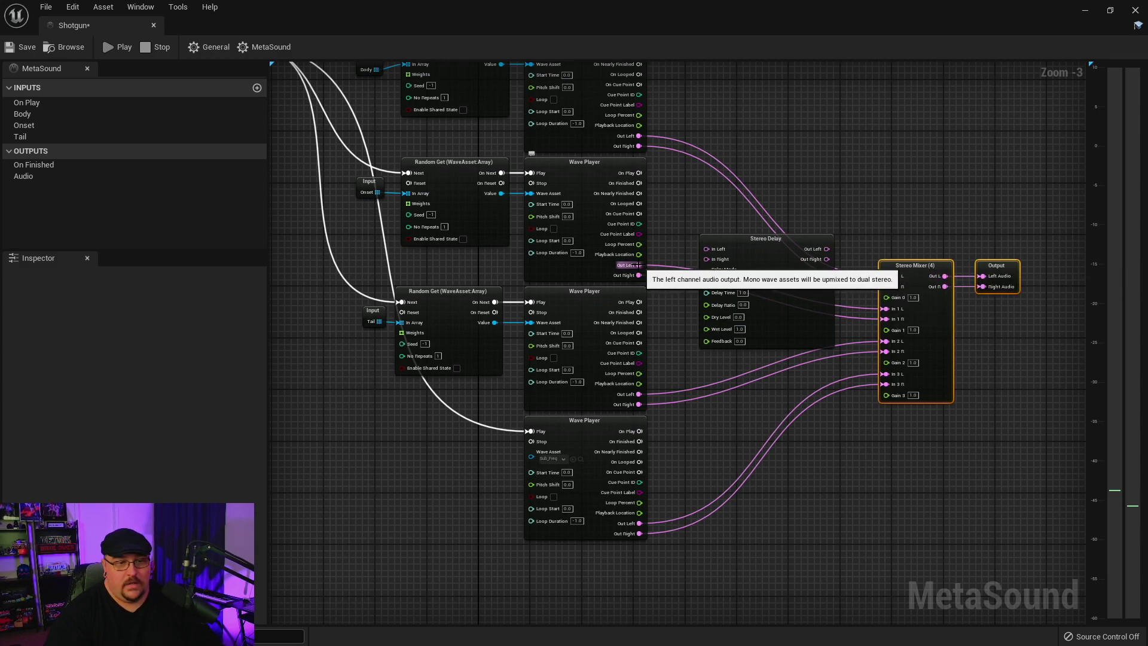
drag(639, 265, 707, 248)
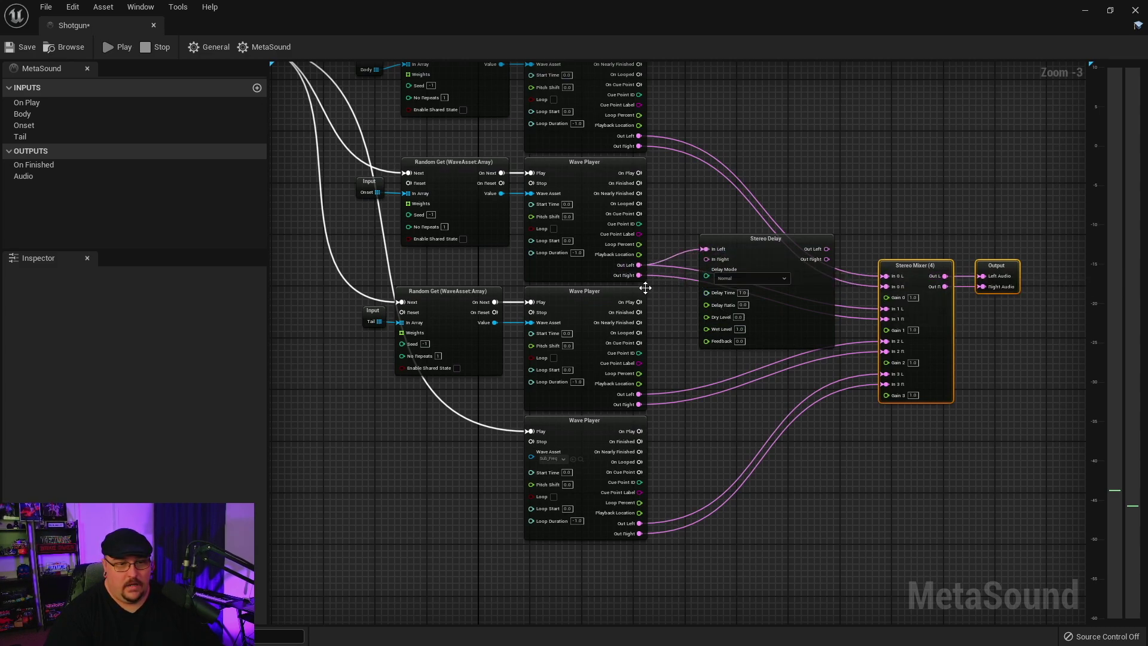
drag(639, 275, 708, 259)
drag(828, 248, 889, 323)
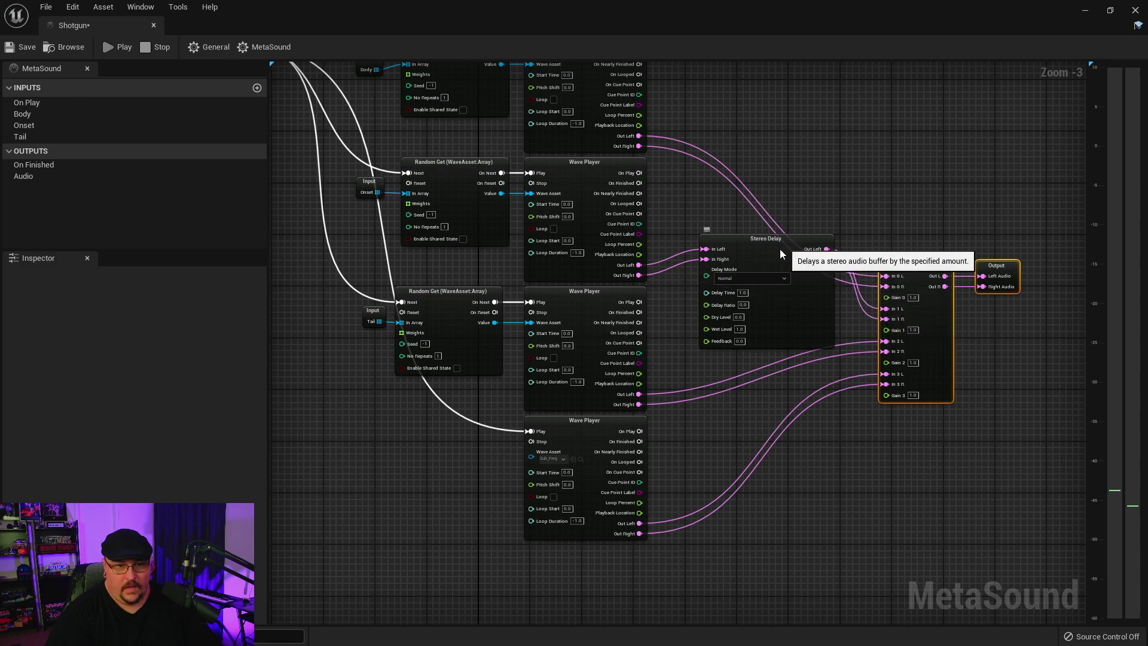
drag(777, 250, 741, 255)
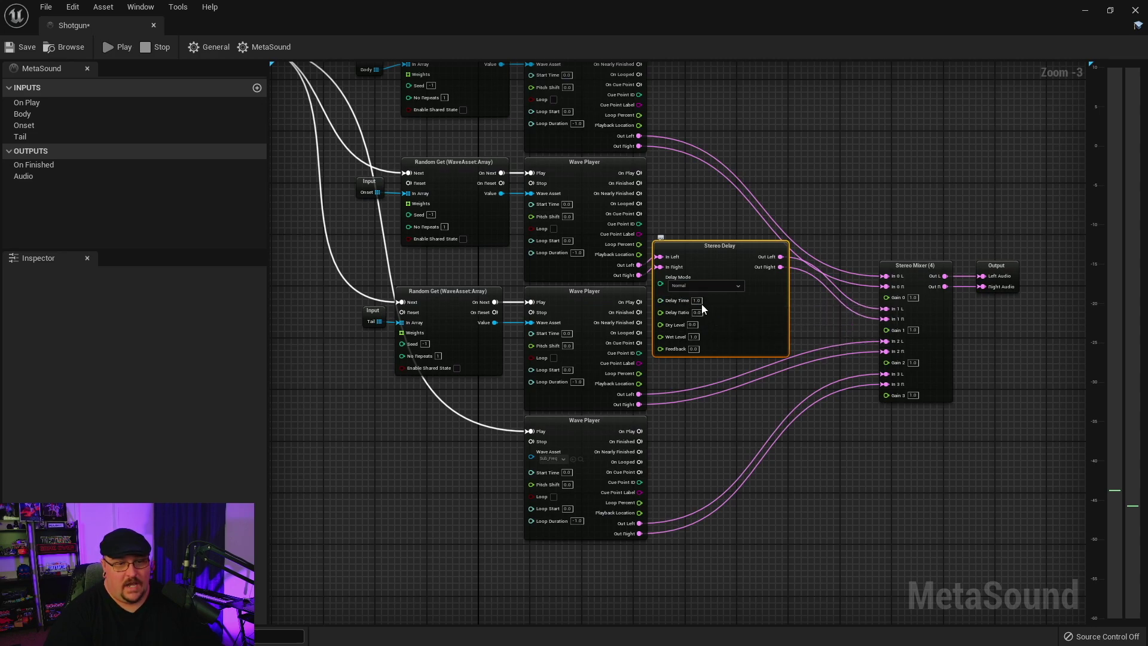
drag(735, 276, 739, 280)
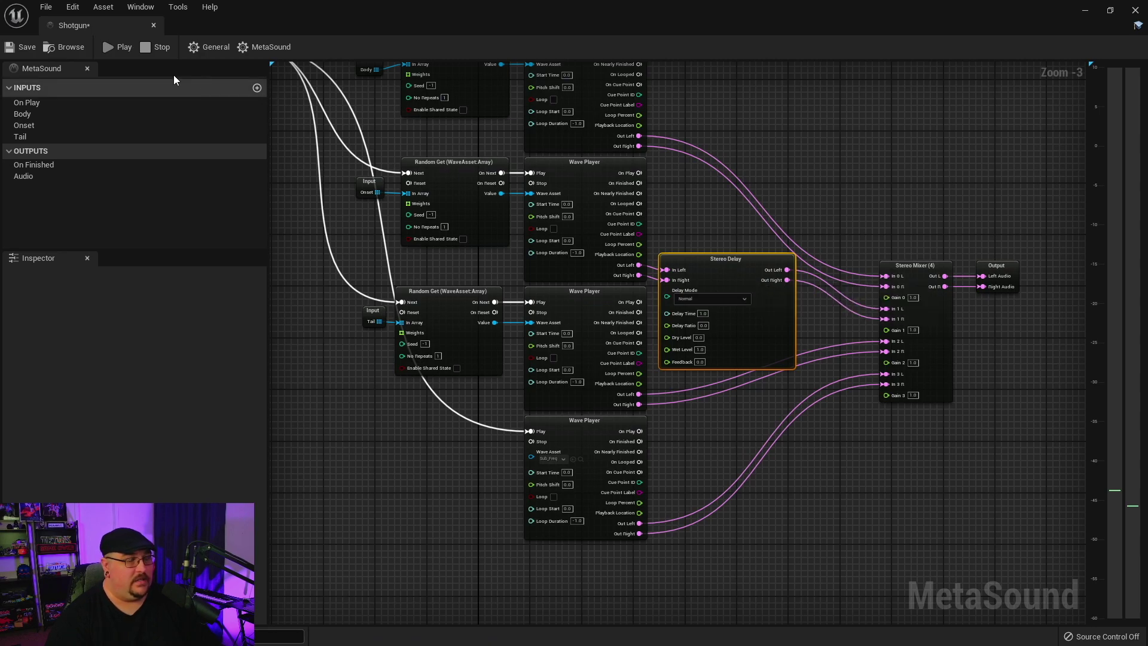
Audition the delayed Onset layer, and try a Delay Time of 0.1 on the Stereo Delay with another playback
click(119, 47)
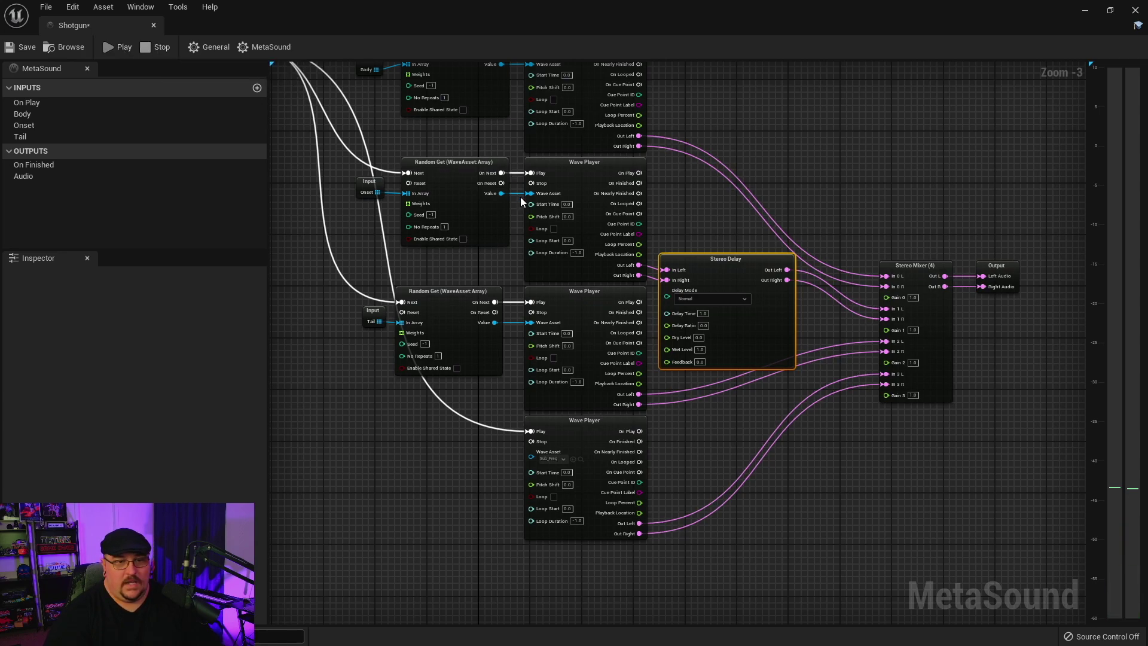
click(703, 313)
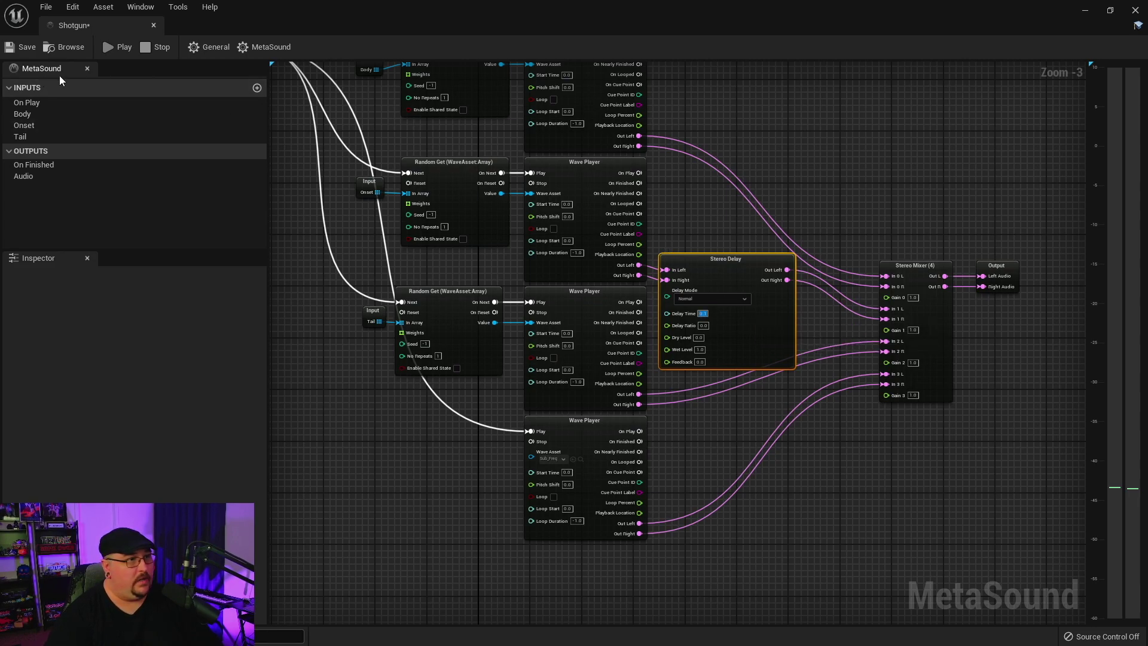
click(116, 47)
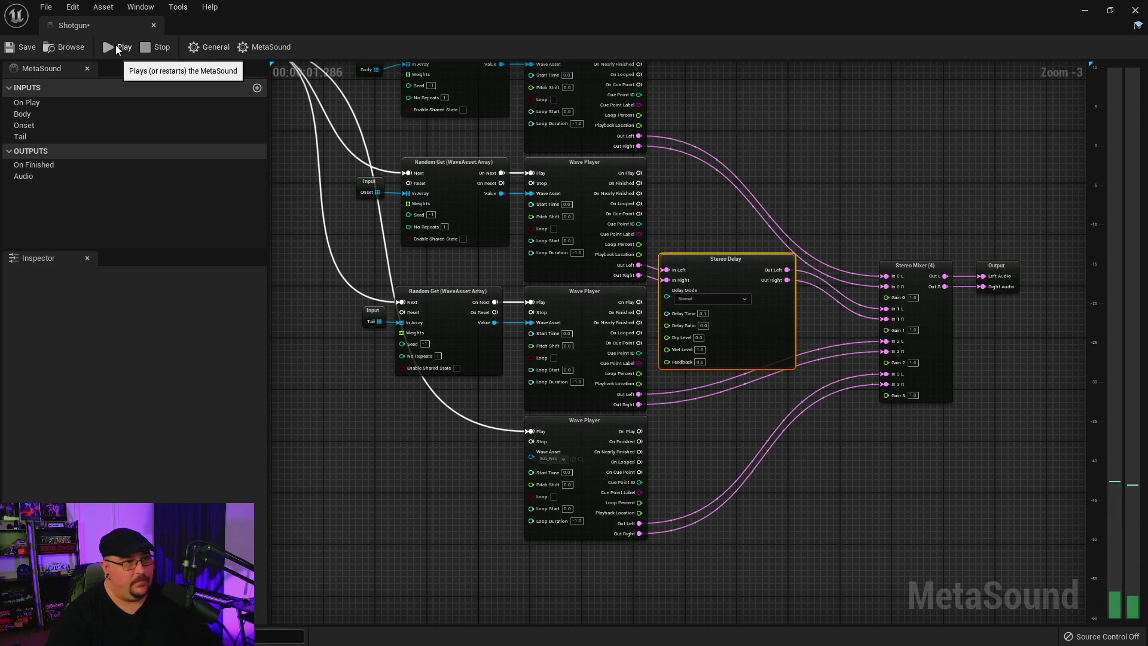
Set the Stereo Delay's Delay Time to 0.01 and audition the sound again
click(703, 313)
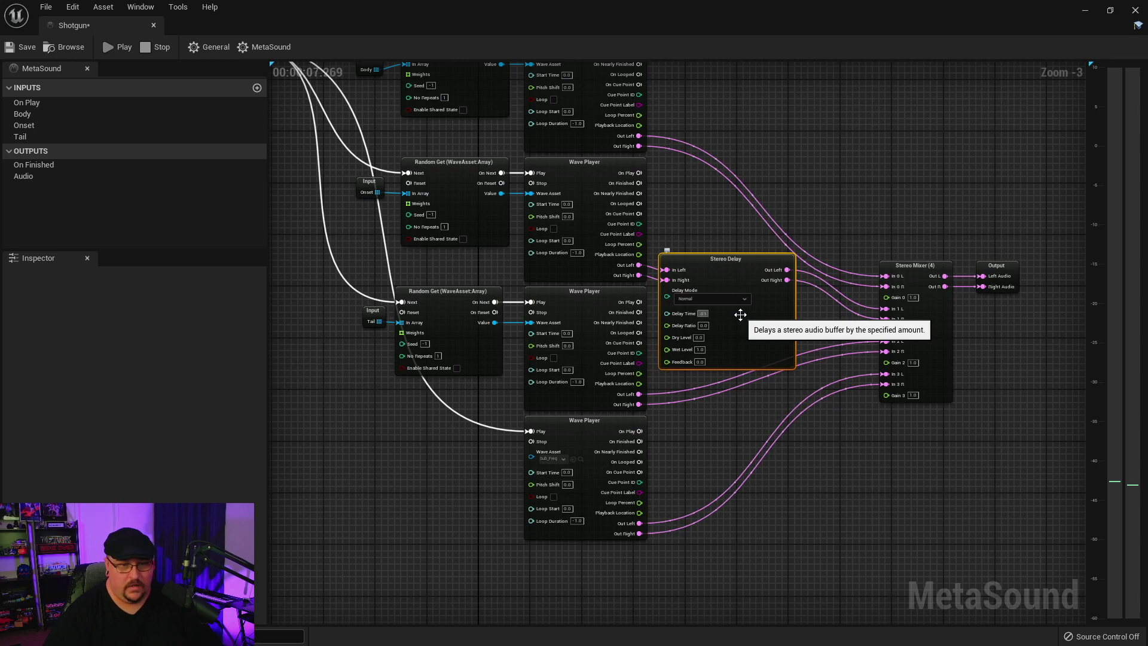
click(153, 47)
click(116, 47)
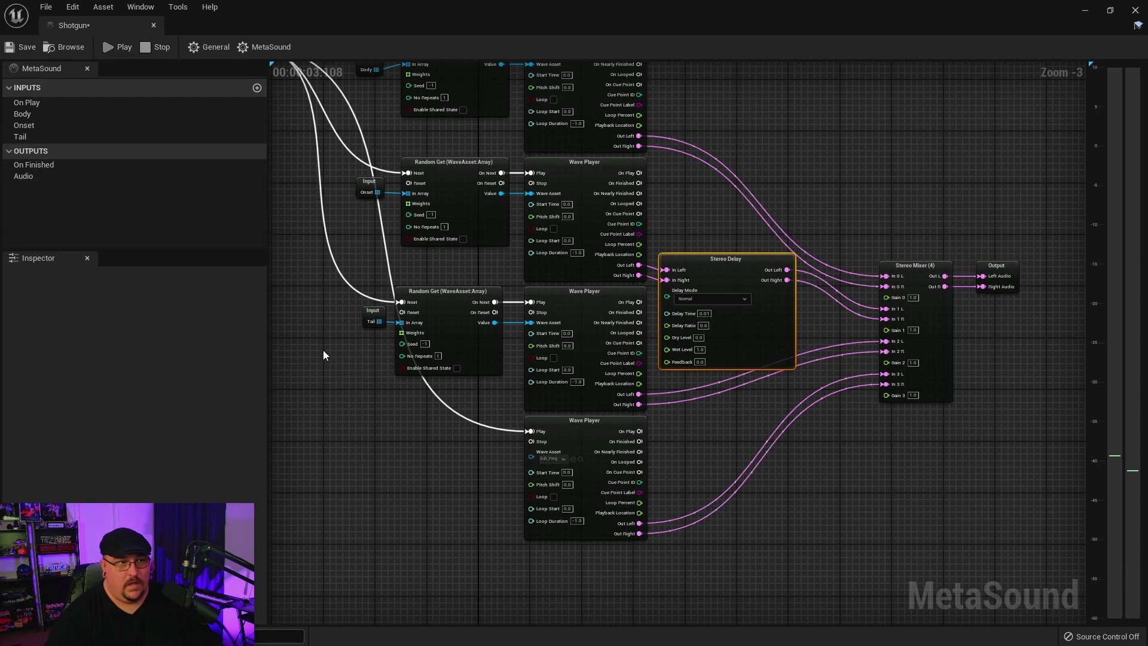
Lower the Onset layer's Gain 1 on the Stereo Mixer below 1.0, auditioning the level changes, and stop playback
right_drag(323, 350, 320, 328)
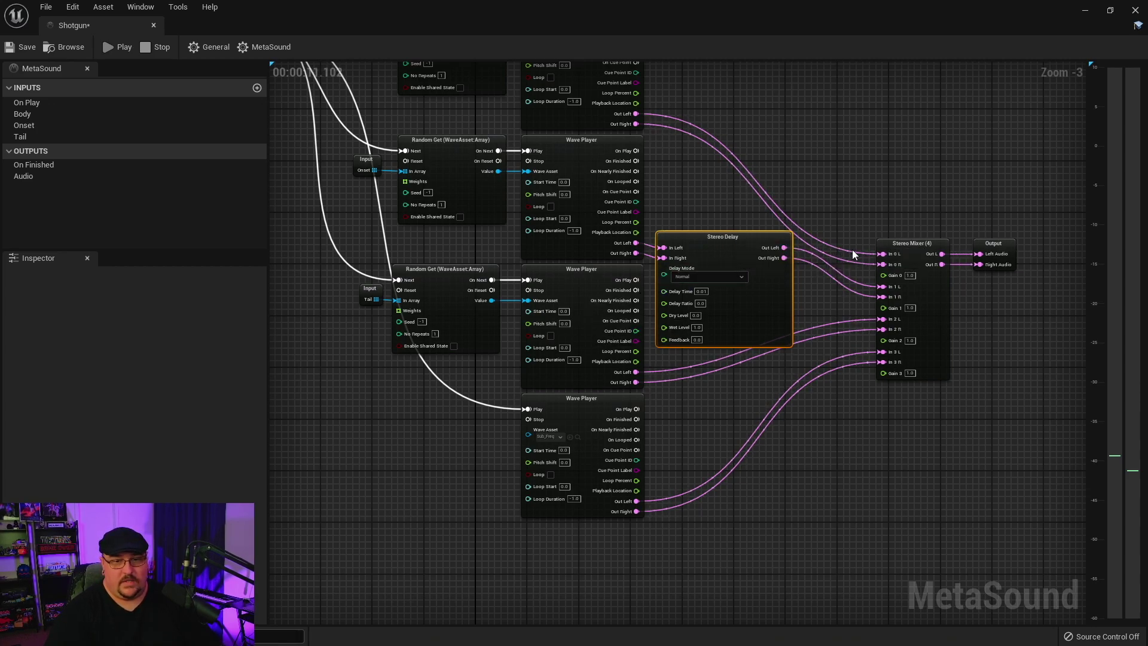
right_drag(916, 195, 737, 154)
click(157, 44)
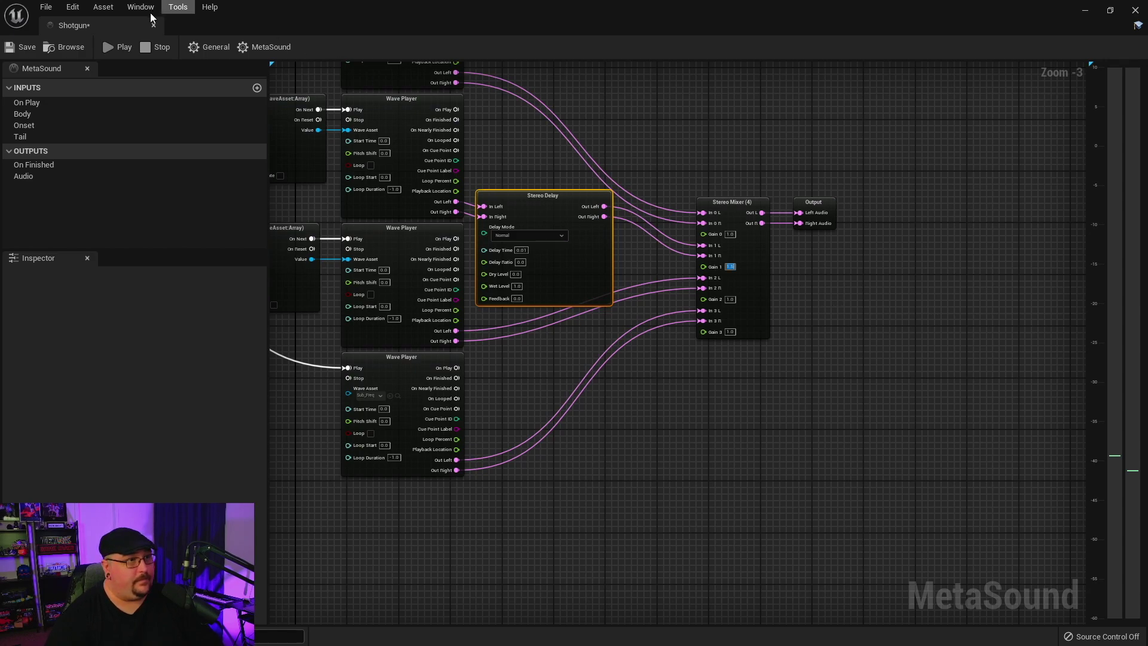
click(123, 47)
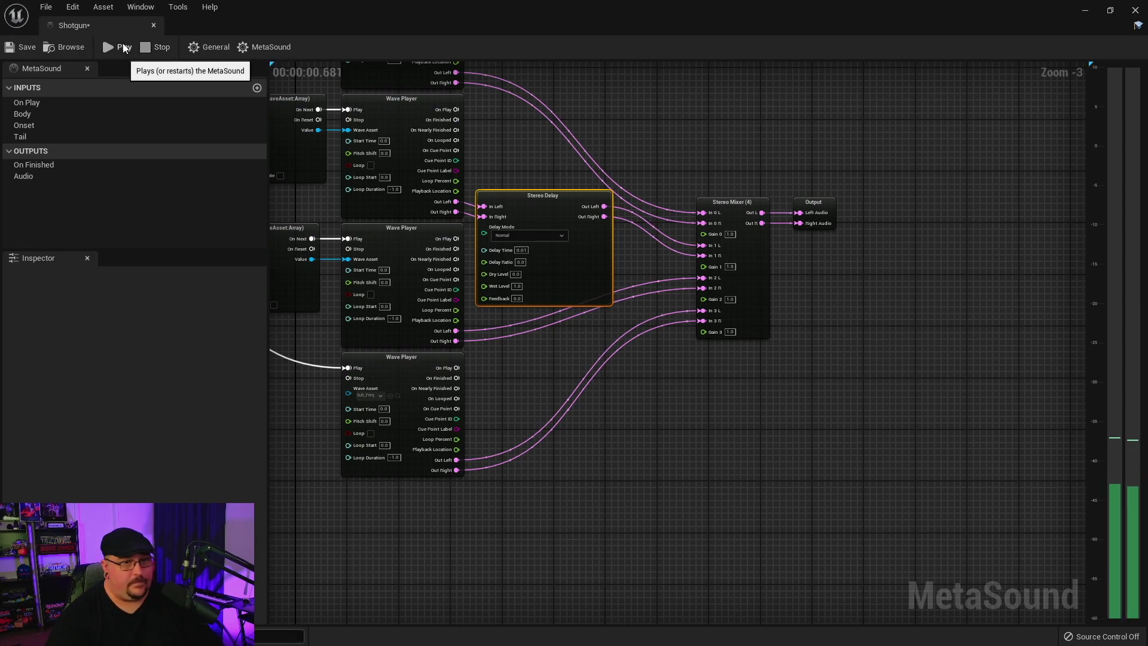
click(729, 267)
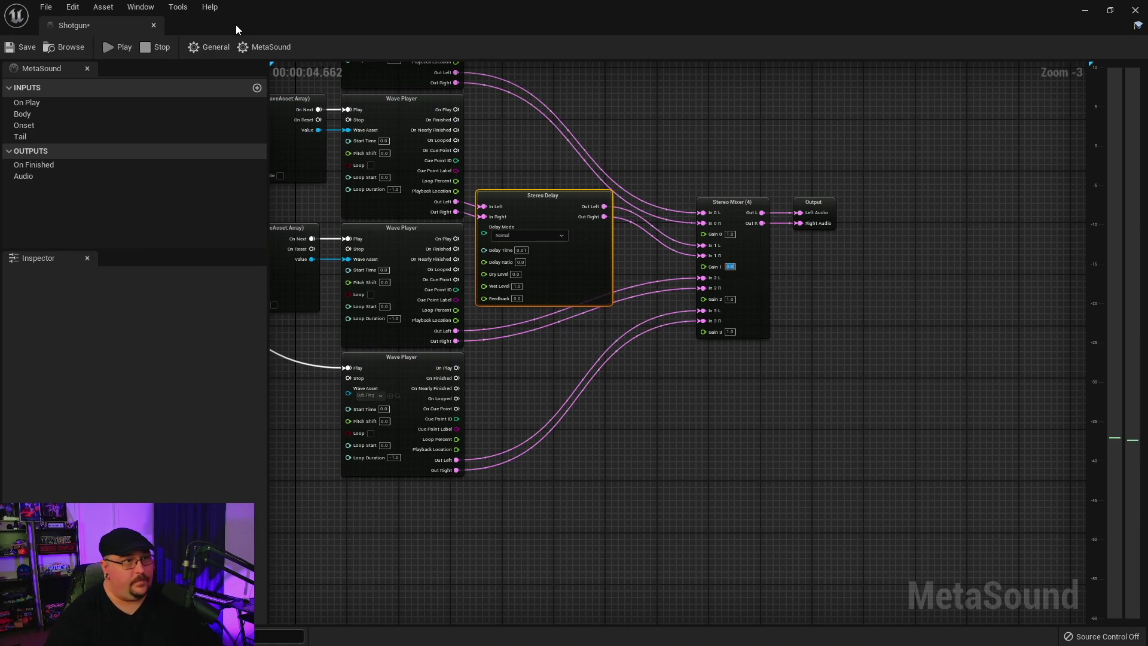
click(126, 47)
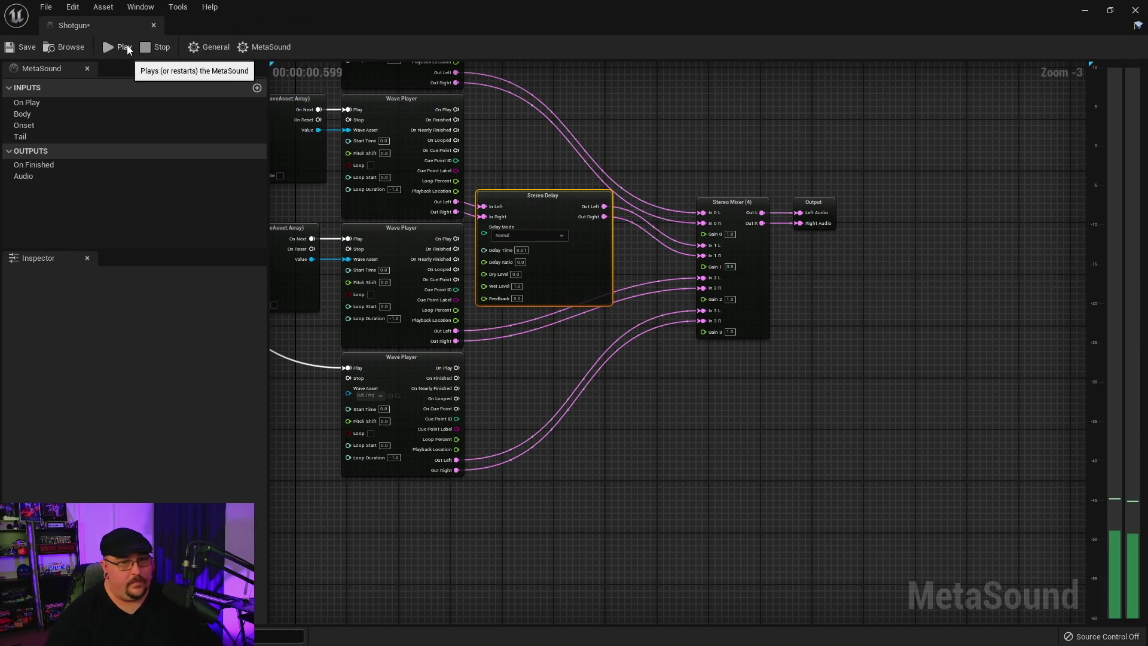
click(165, 49)
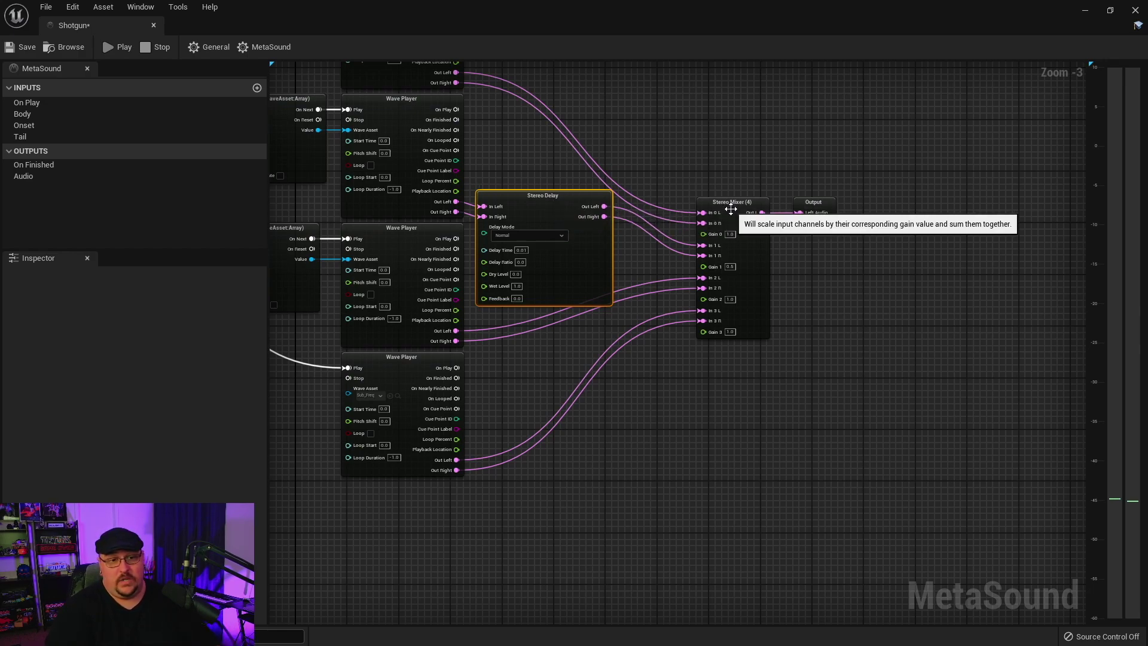
Nudge the Stereo Mixer upward to line up with the Stereo Delay and review the complete shotgun graph
drag(731, 209, 732, 202)
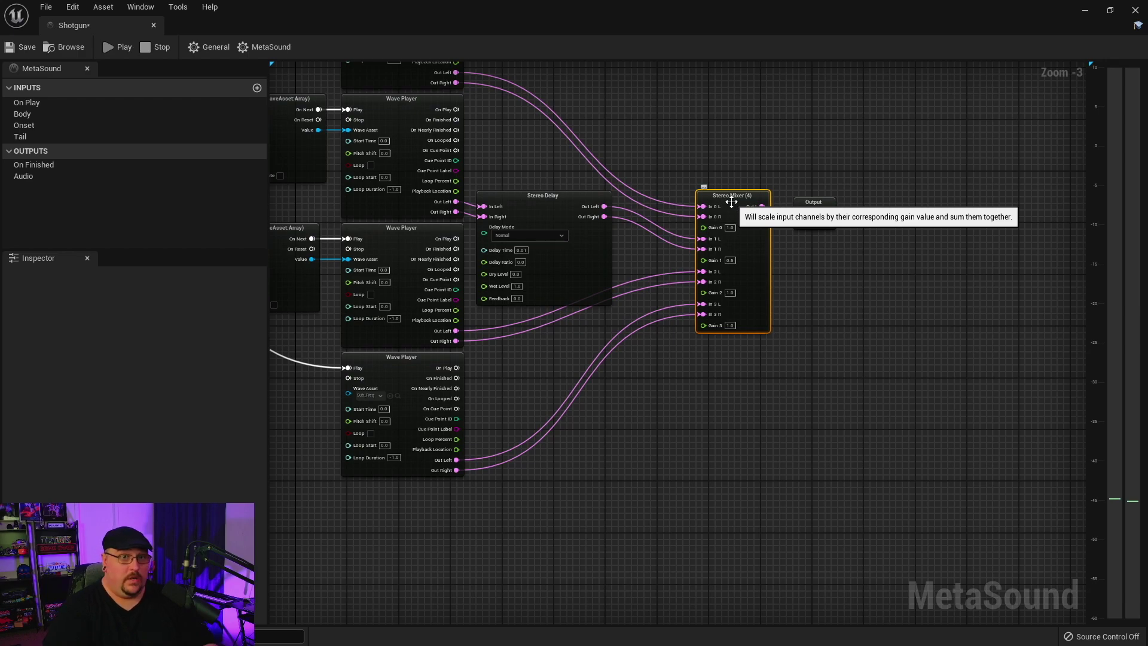
right_drag(634, 156, 645, 77)
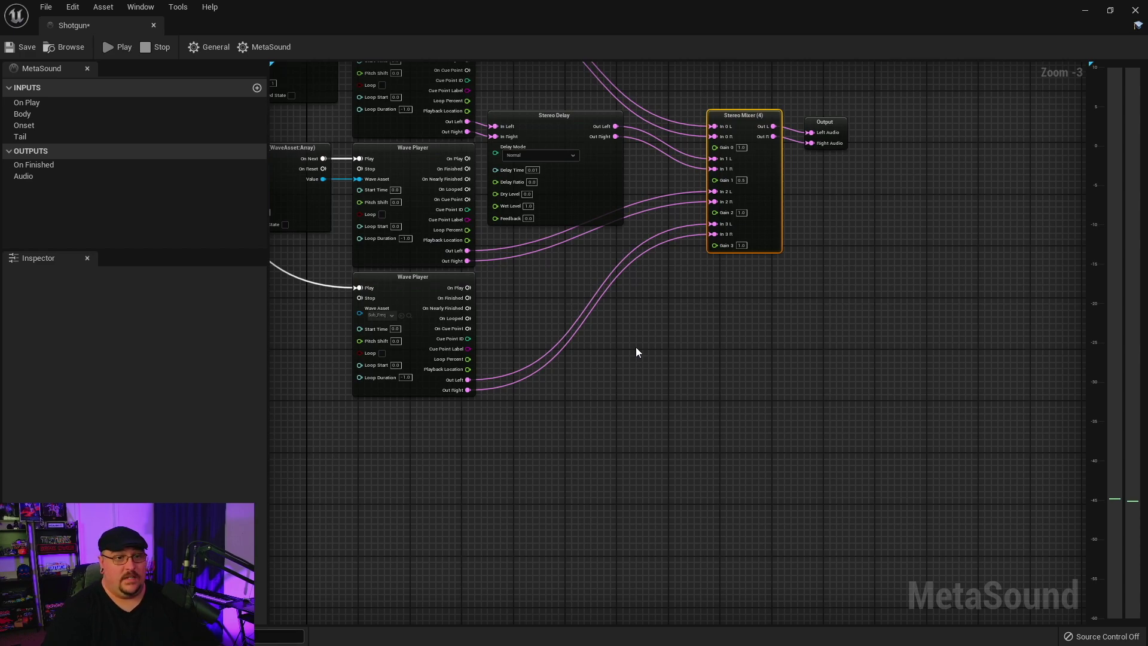
right_drag(641, 346, 827, 540)
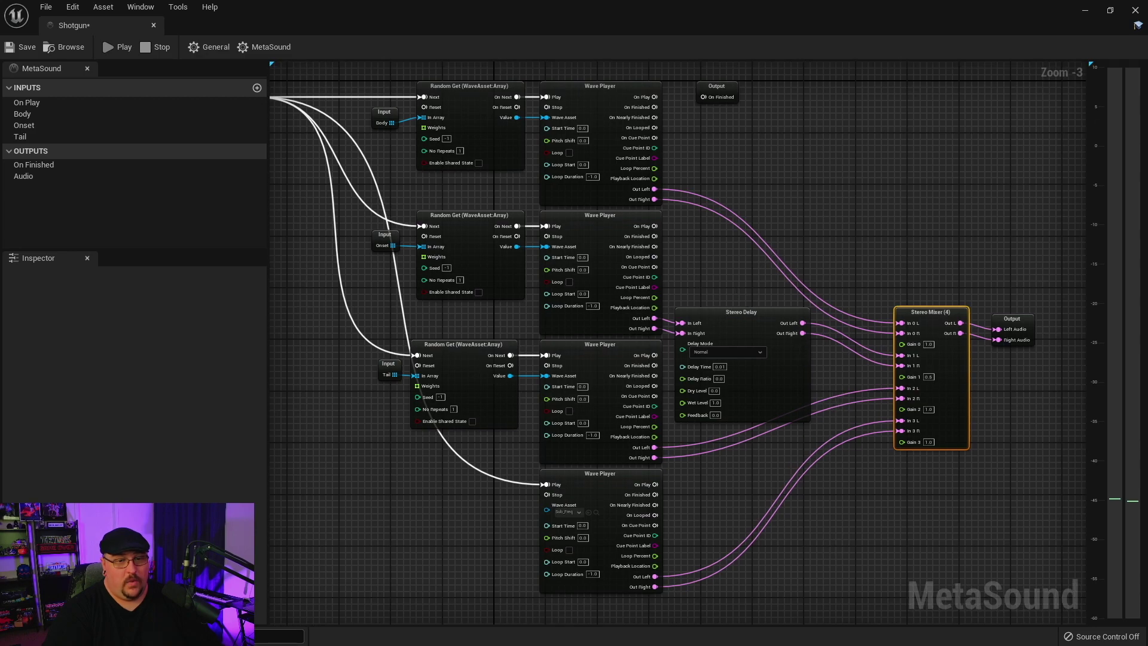
right_drag(744, 275, 785, 285)
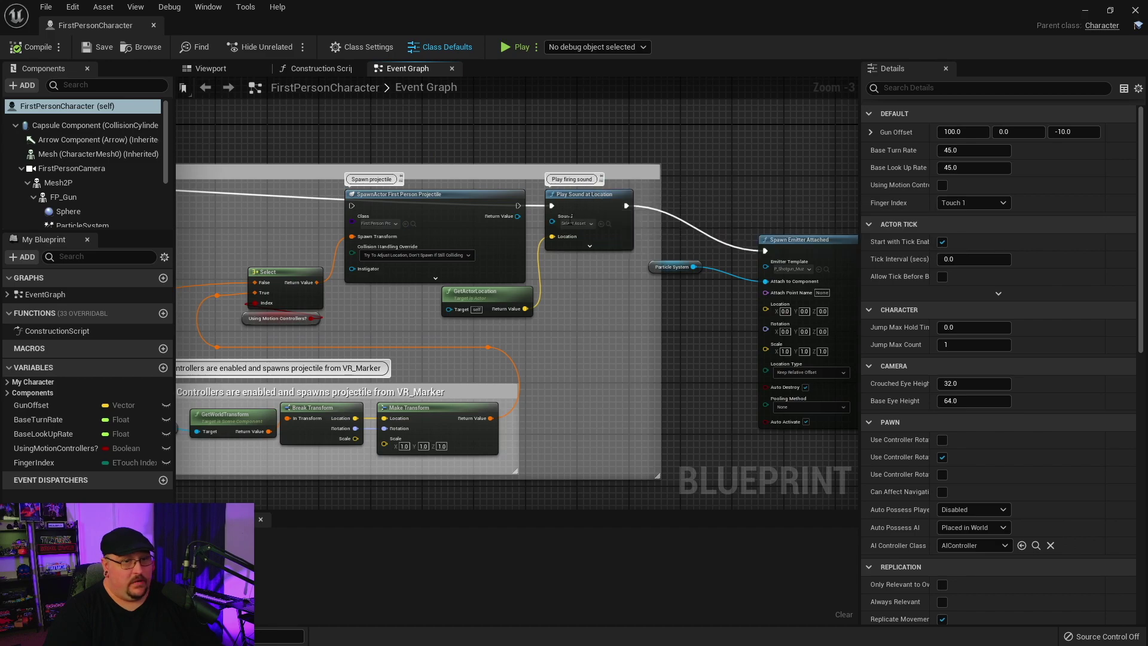
In the FirstPersonCharacter Event Graph, assign the Shotgun MetaSound to the Play Sound at Location node and compile the blueprint
click(575, 224)
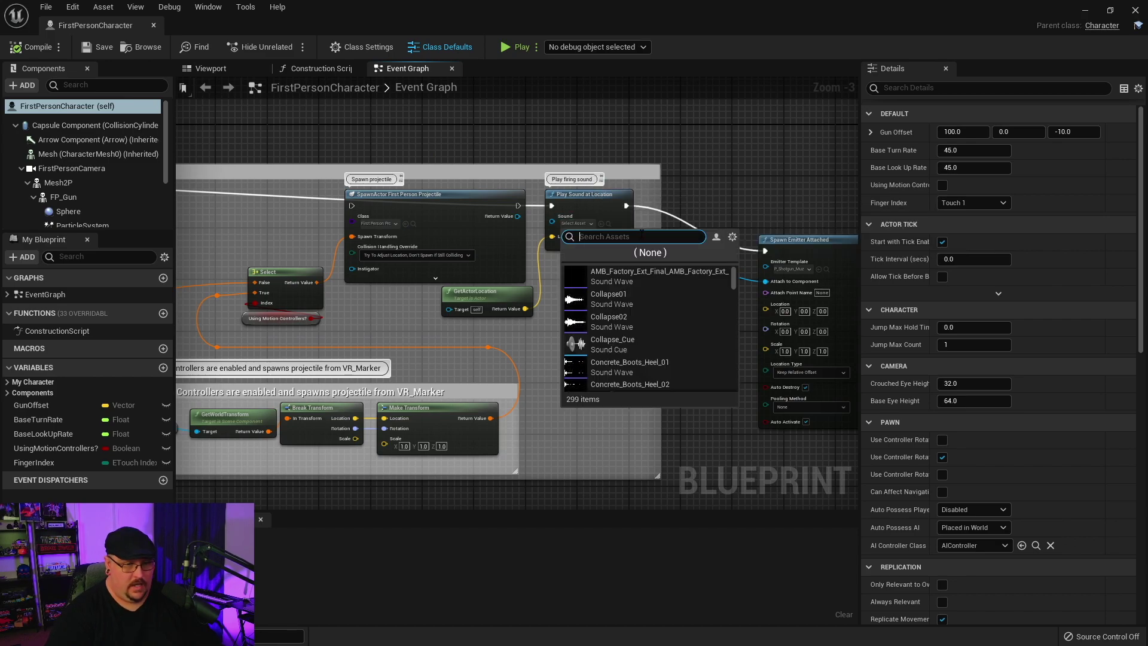
text(shot)
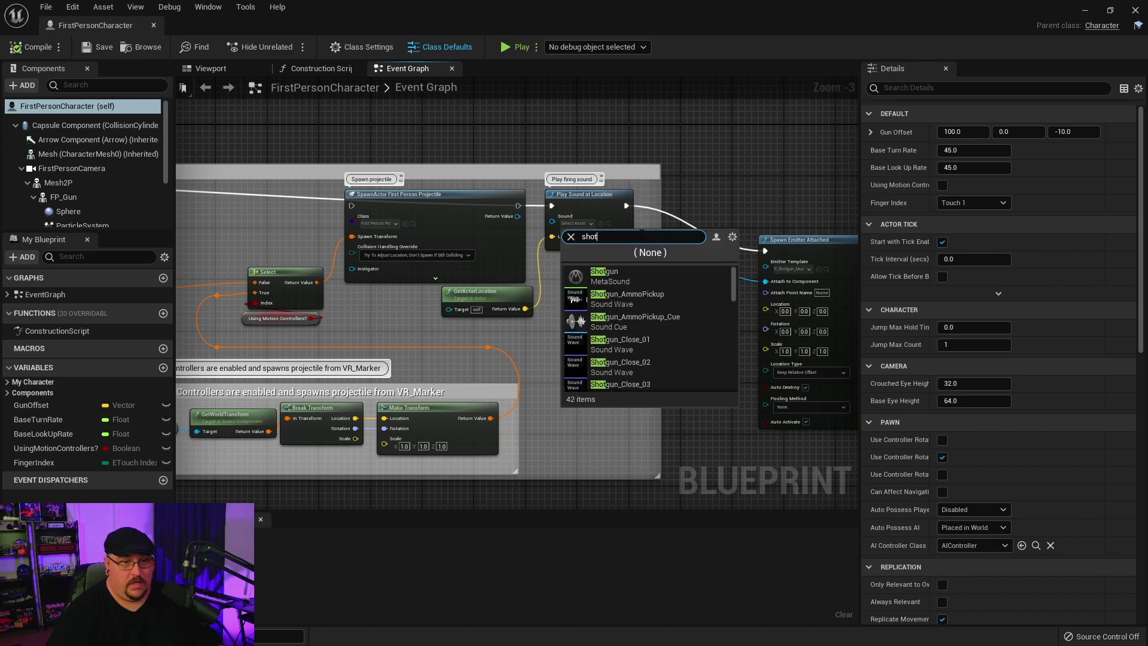
click(615, 279)
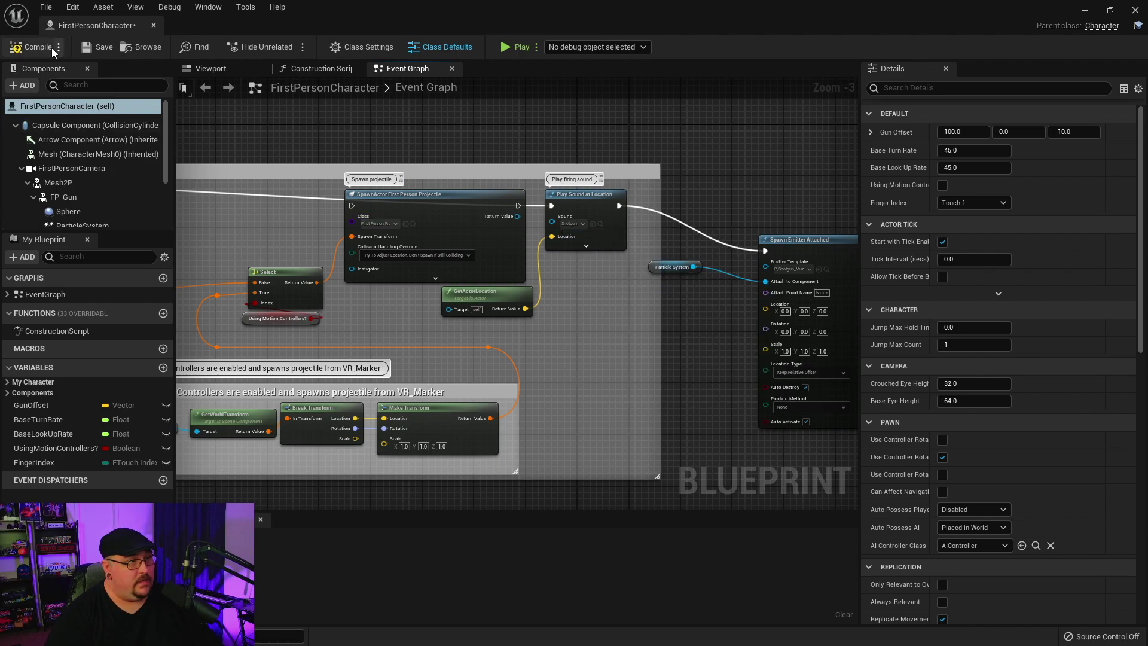
click(70, 51)
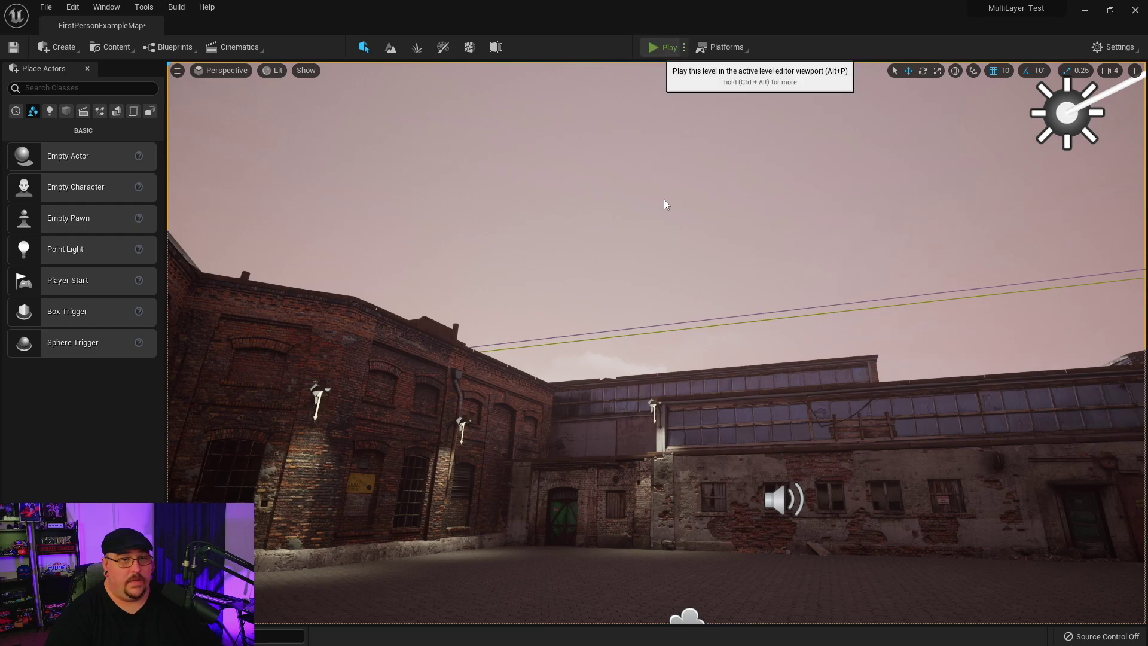
Play-test FirstPersonExampleMap by moving around the yard and firing the shotgun several times, and end the session
key(alt+p)
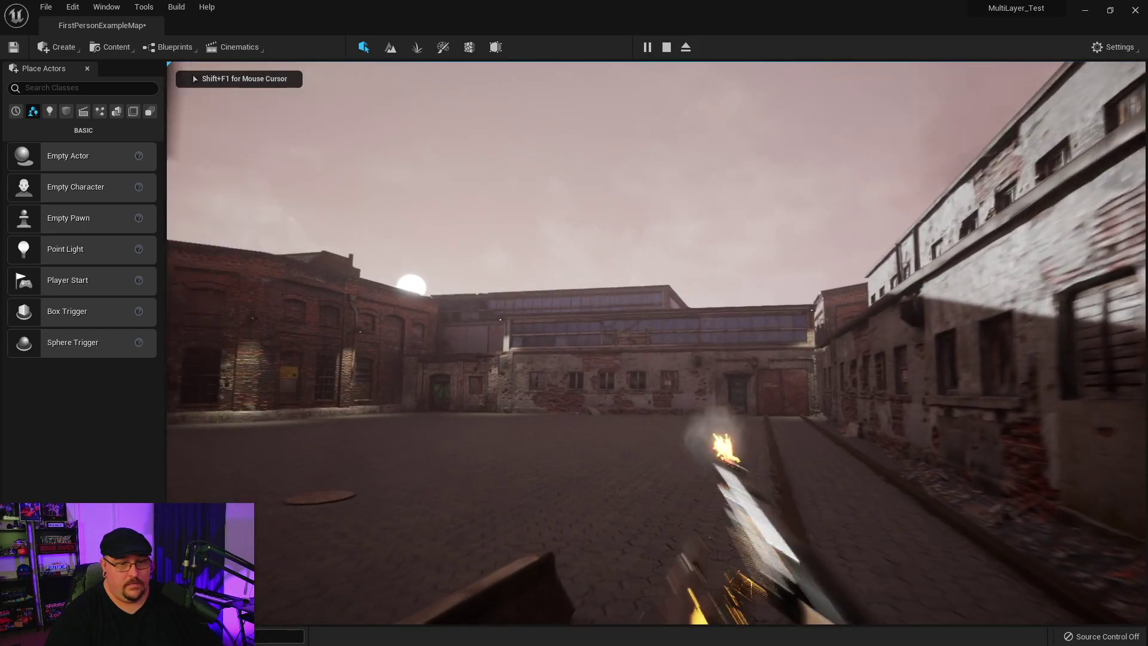
key(w)
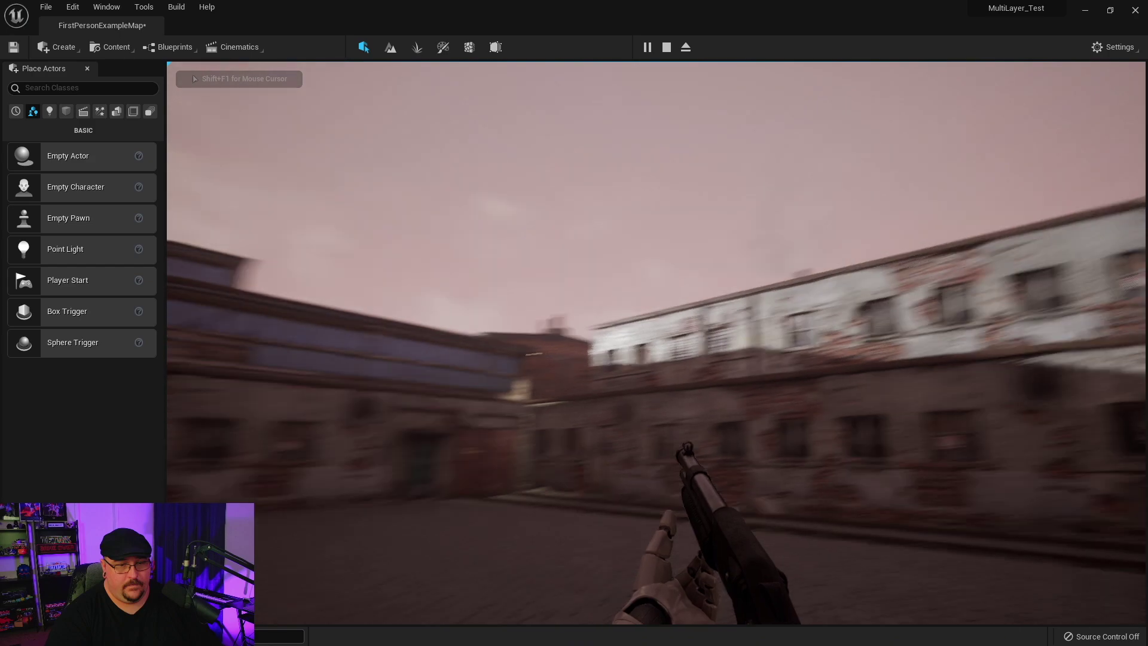
click(657, 343)
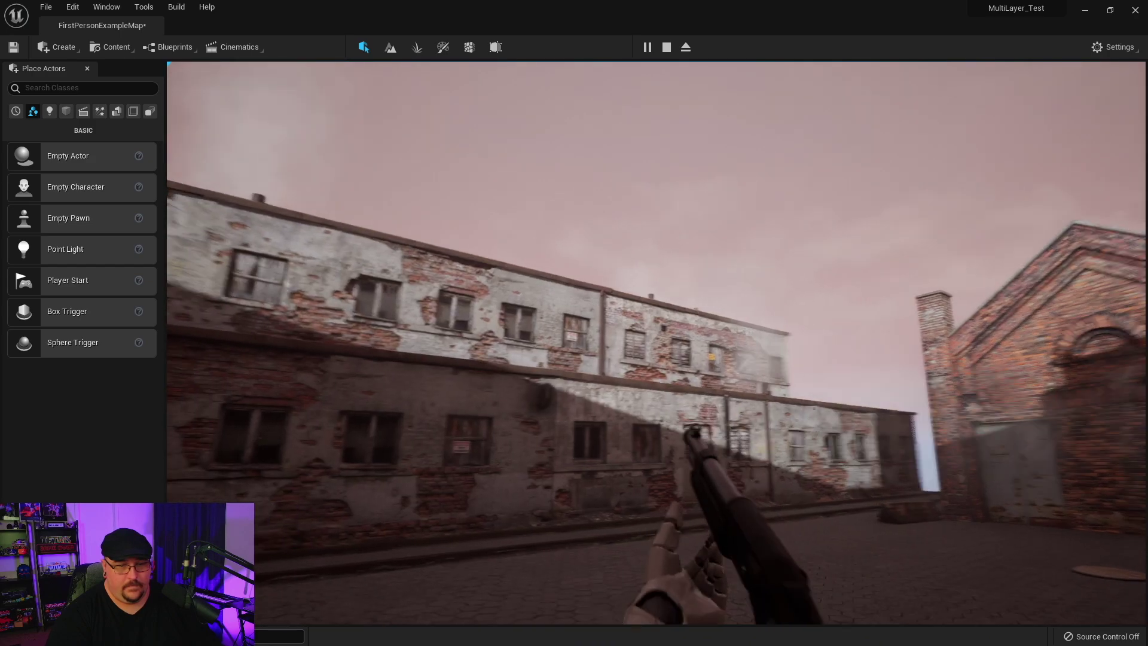
click(657, 343)
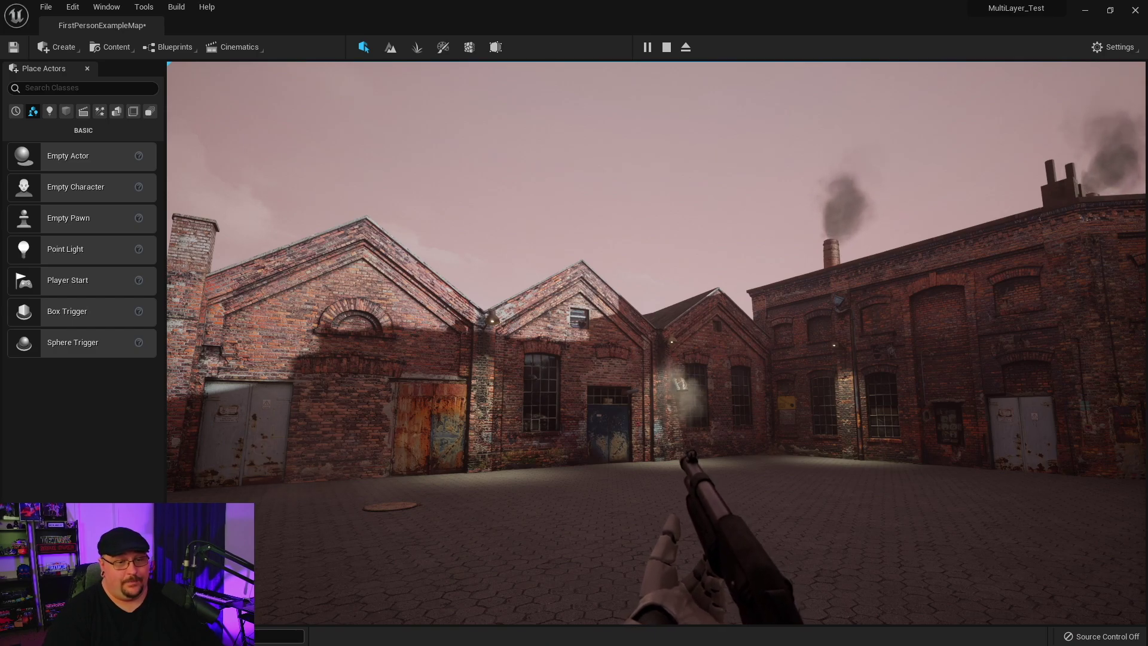
key(Escape)
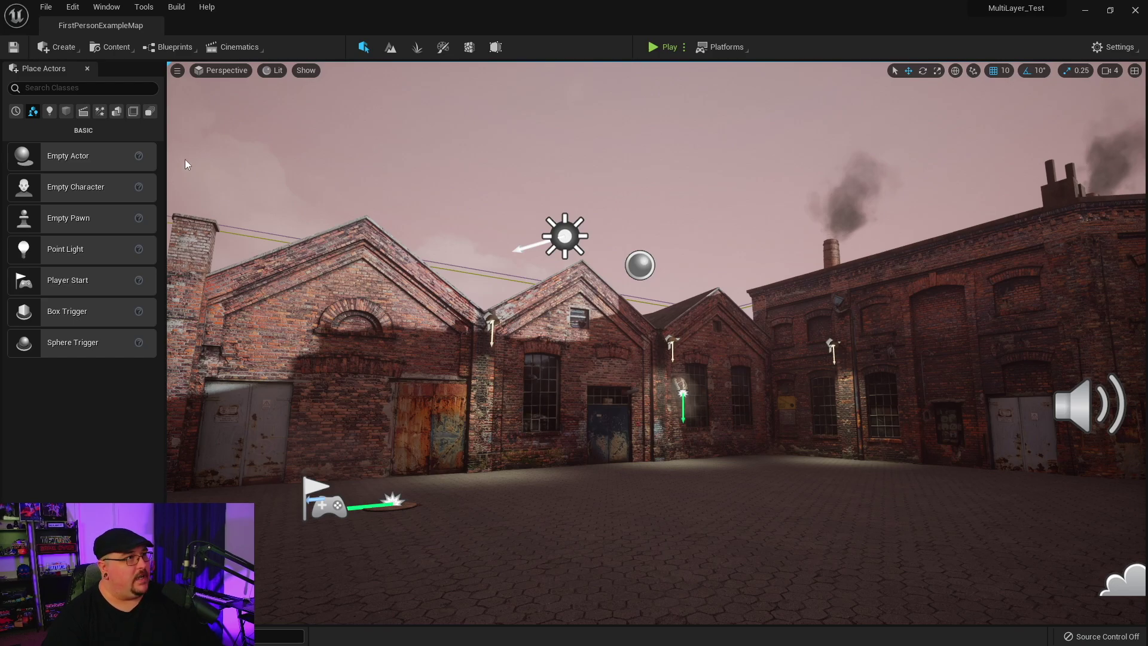
Bring up the Footsteps audio folder in an enlarged Content Browser and audition several Concrete_Boots heel and toe samples
key(alt+Tab)
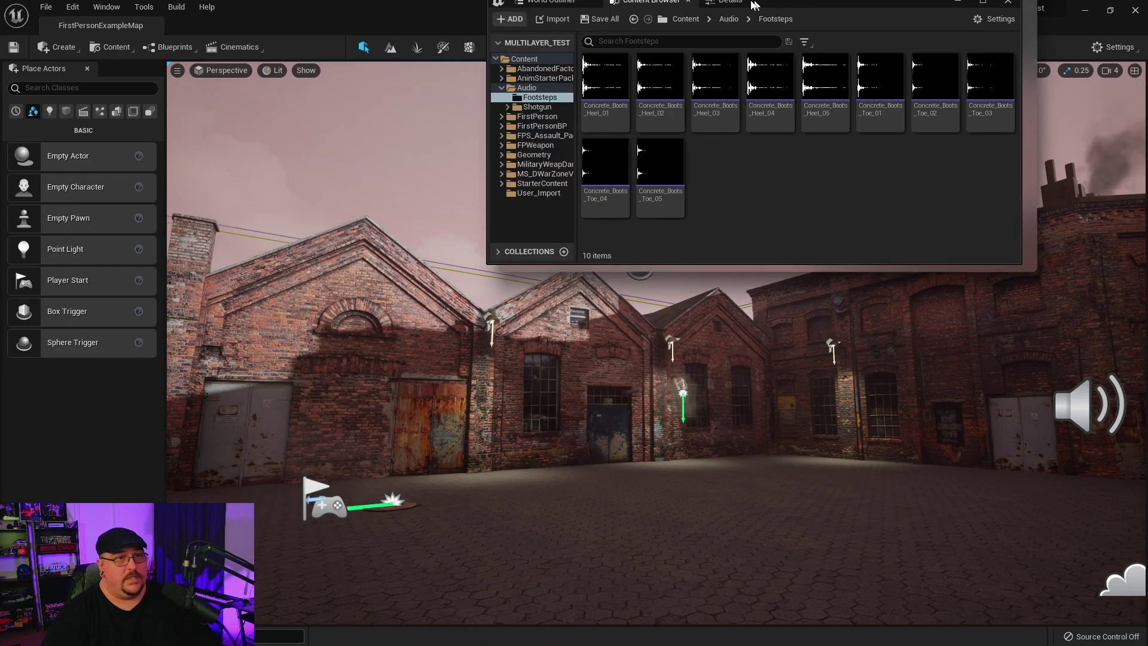
double_click(729, 4)
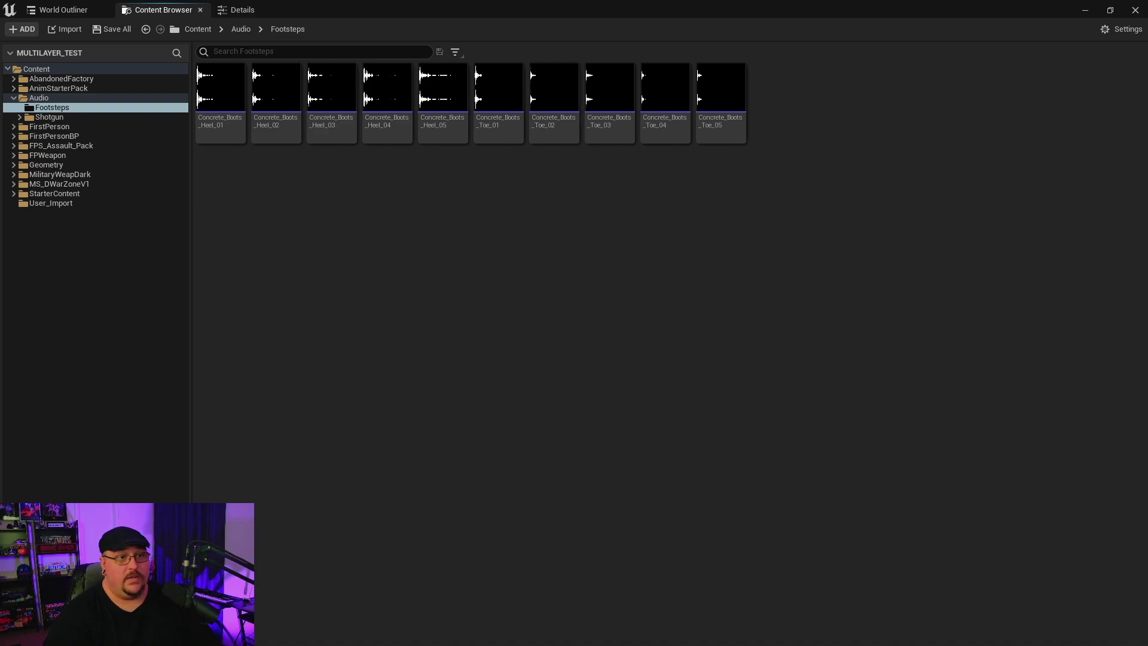
click(220, 88)
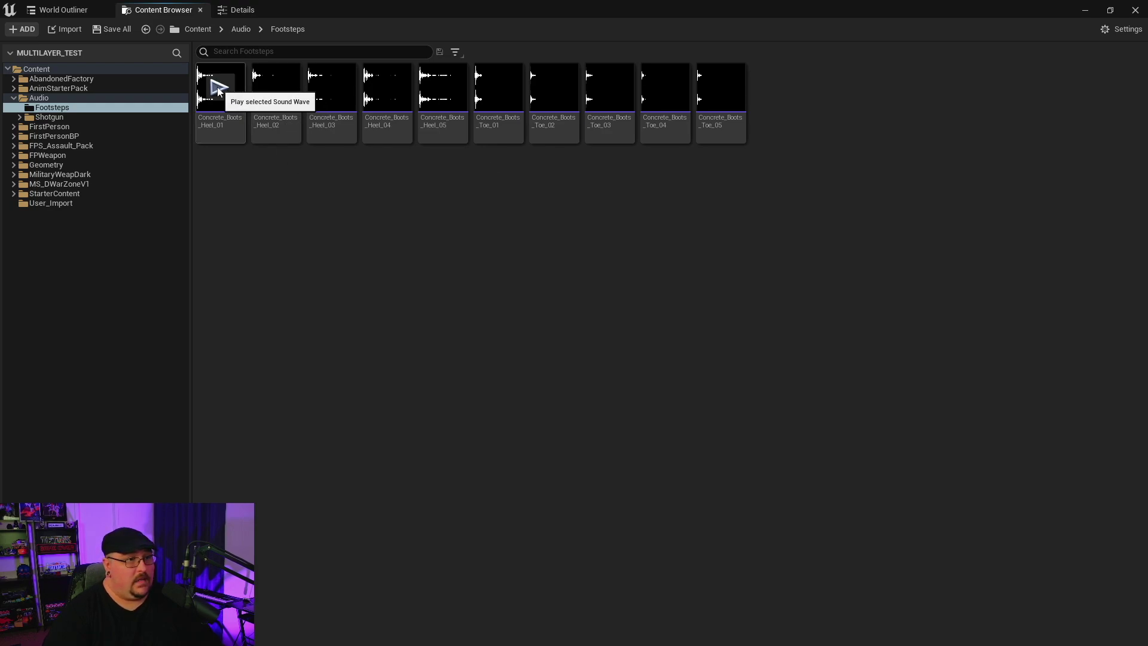
click(276, 87)
click(331, 87)
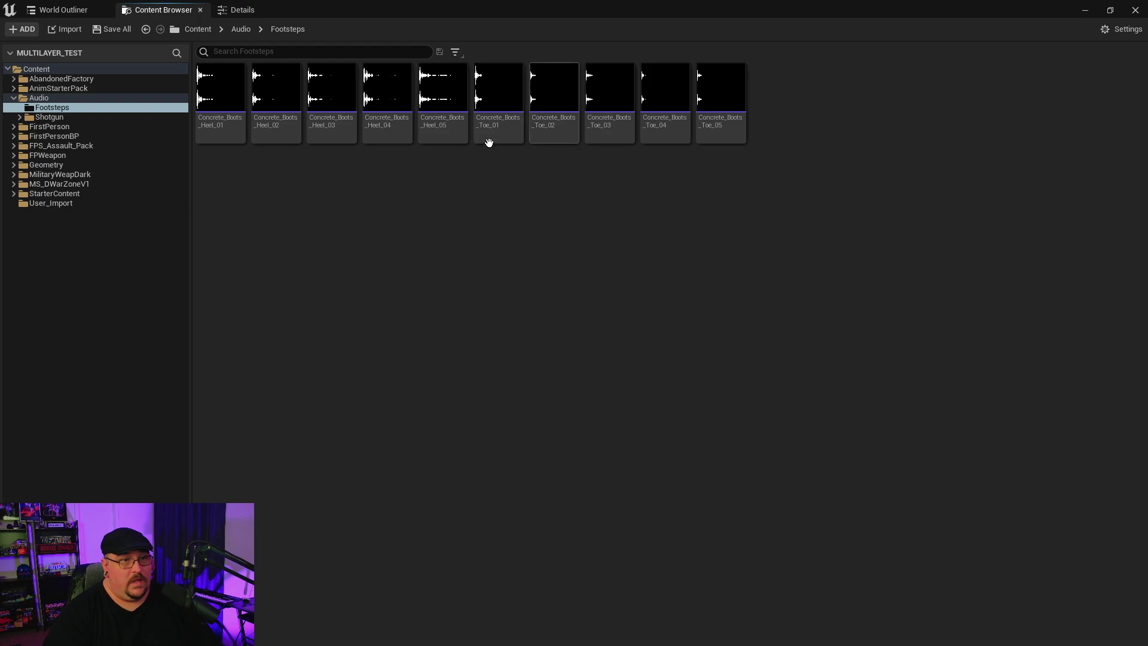
click(496, 88)
click(551, 88)
click(609, 88)
click(664, 87)
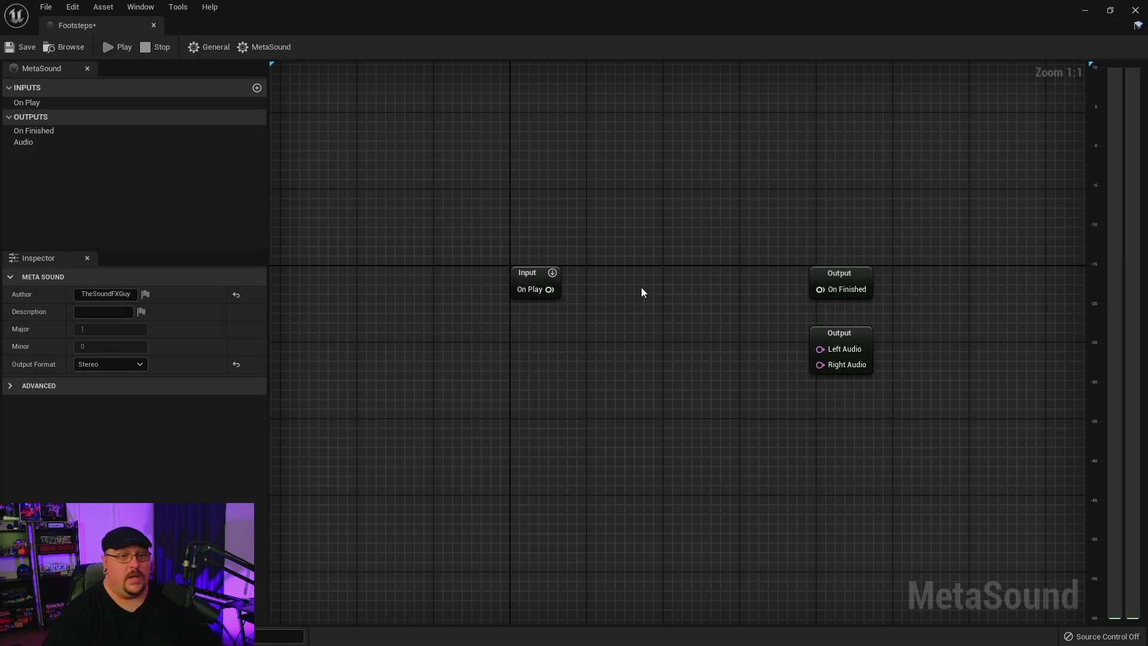
Add two stacked Wave Player nodes to the Footsteps MetaSound and move the On Play input up and away from them
right_drag(659, 296, 627, 203)
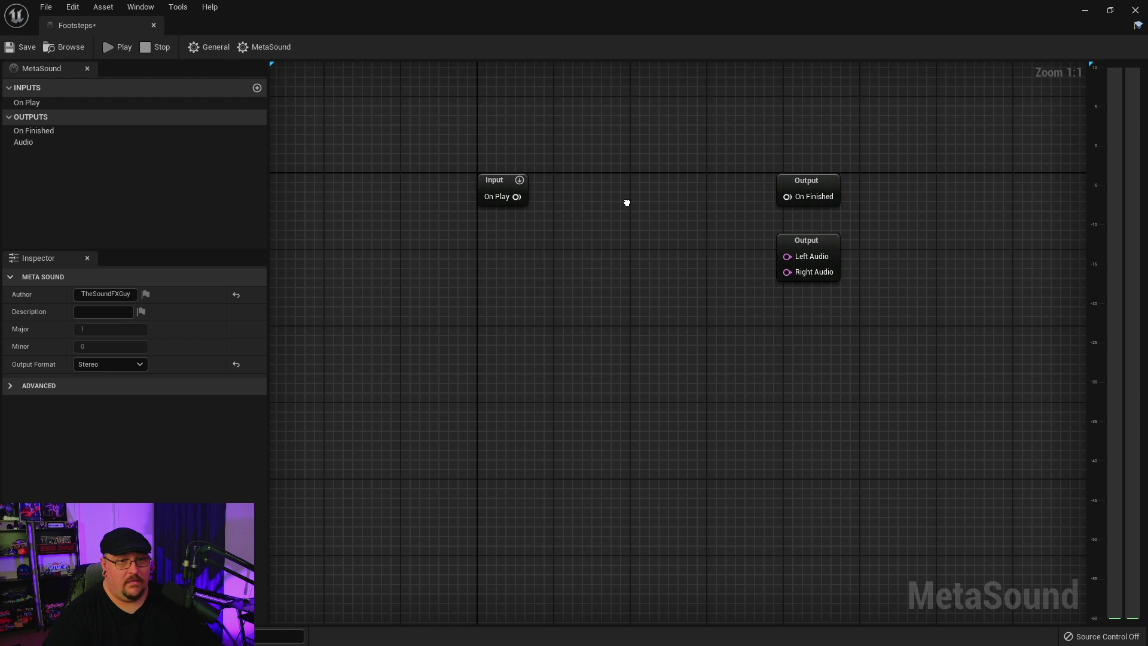
right_click(590, 179)
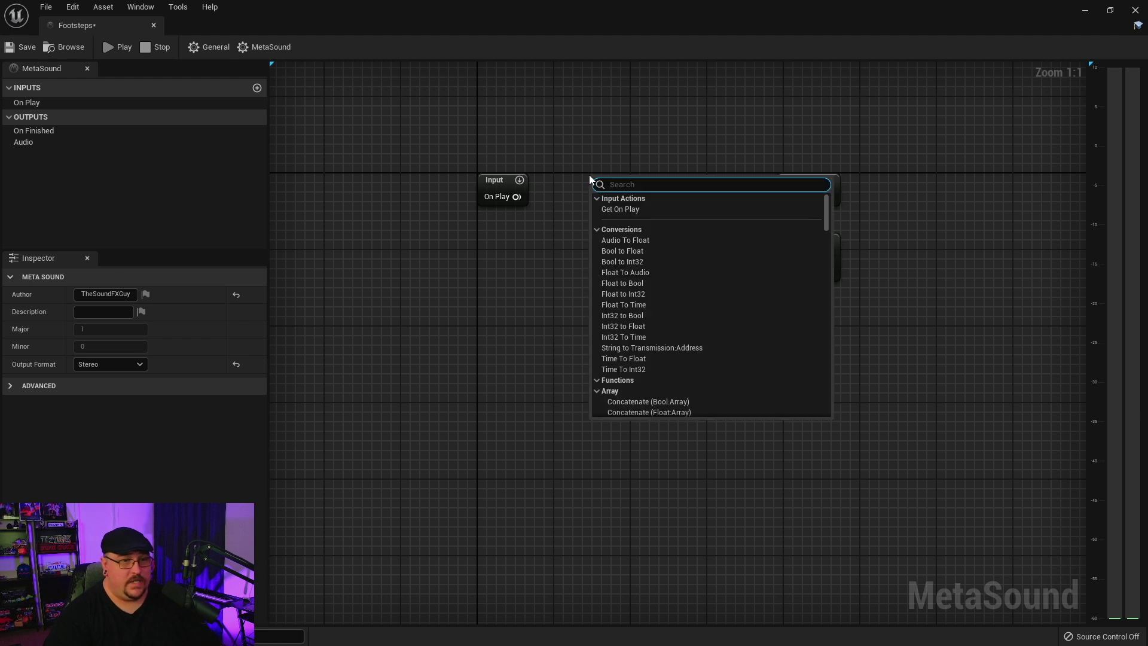
text(wave)
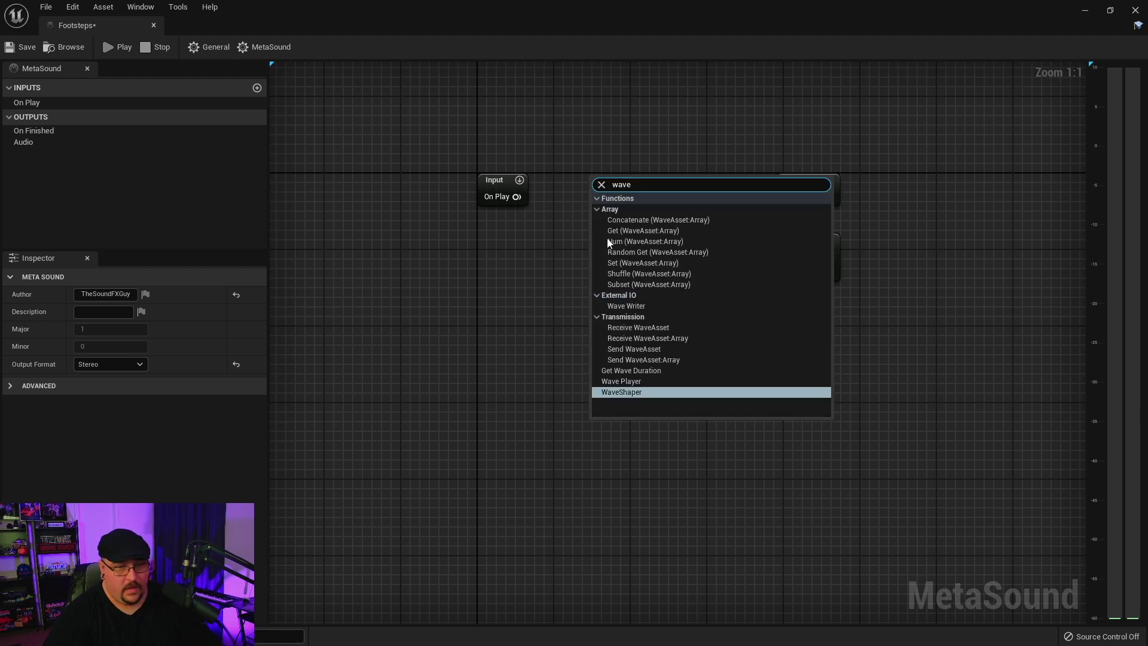
click(636, 381)
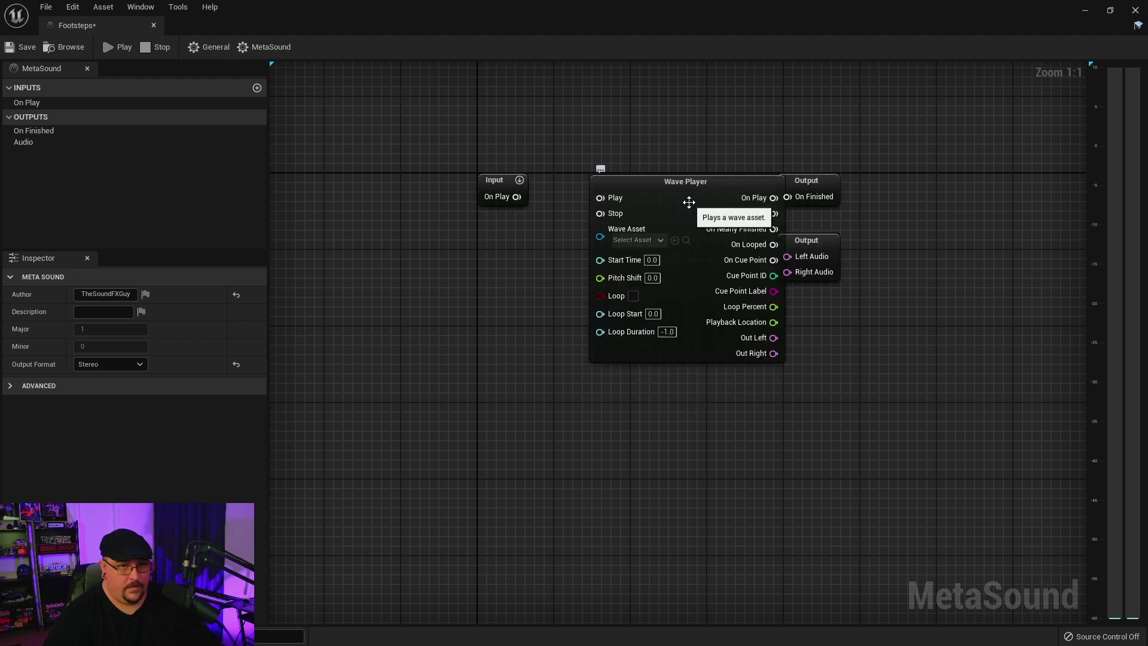
drag(686, 200, 656, 199)
key(ctrl+d)
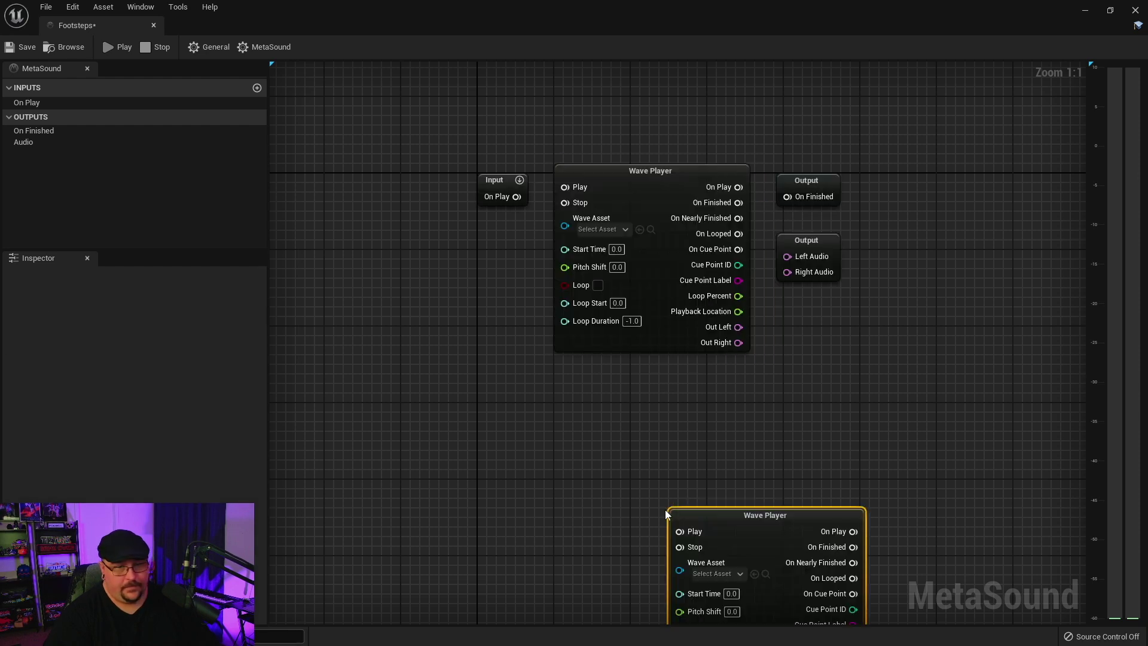
drag(724, 505, 617, 367)
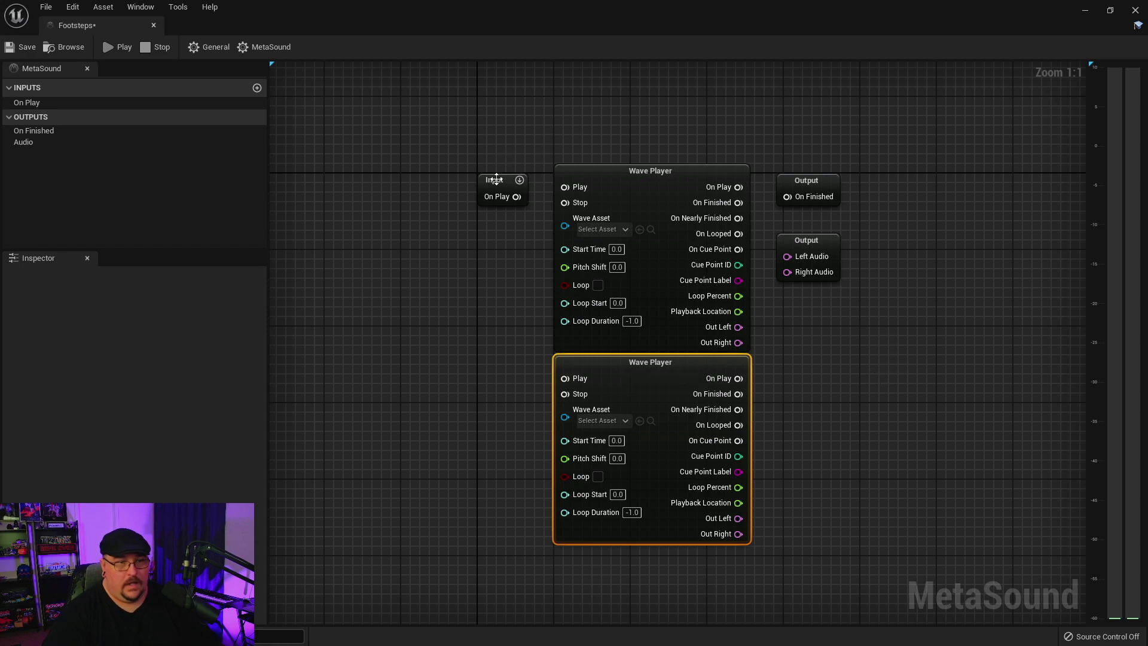
drag(498, 180, 458, 137)
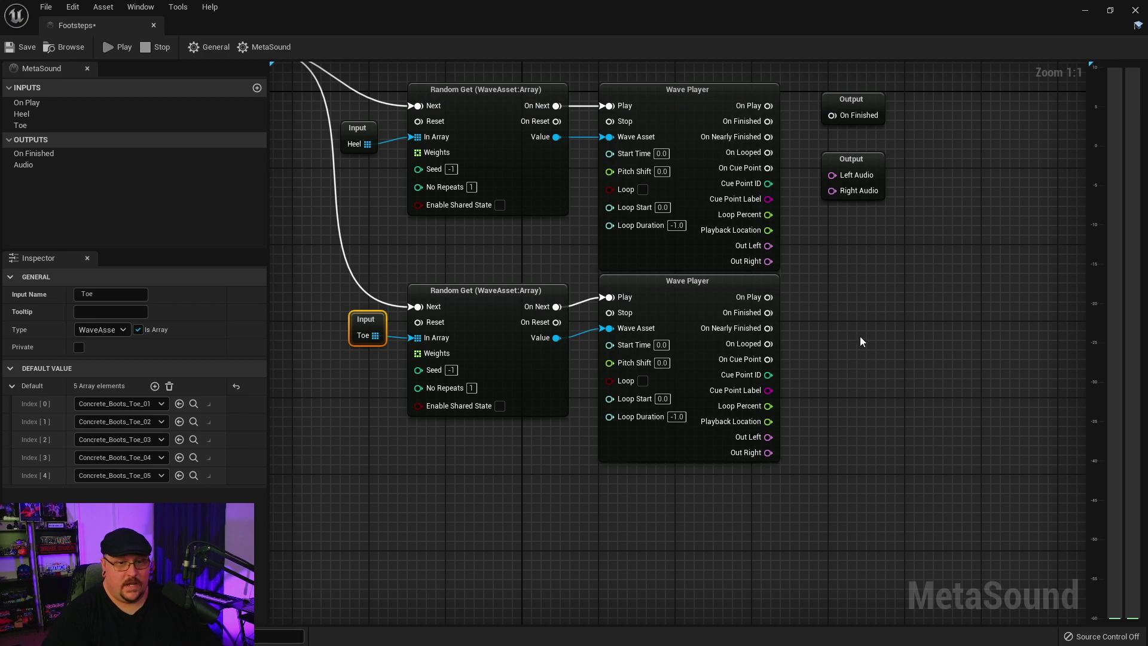
Add a Stereo Mixer (2) beside the Wave Players and connect its outputs to the Left and Right Audio output
right_drag(860, 336, 790, 265)
right_click(781, 266)
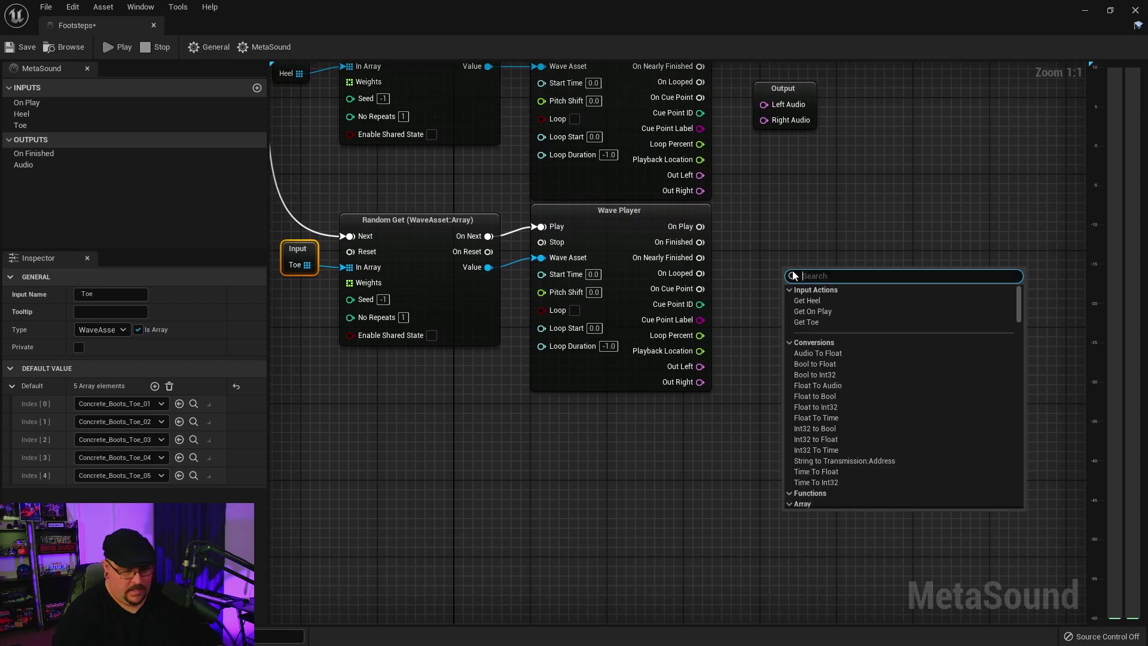
text(mix)
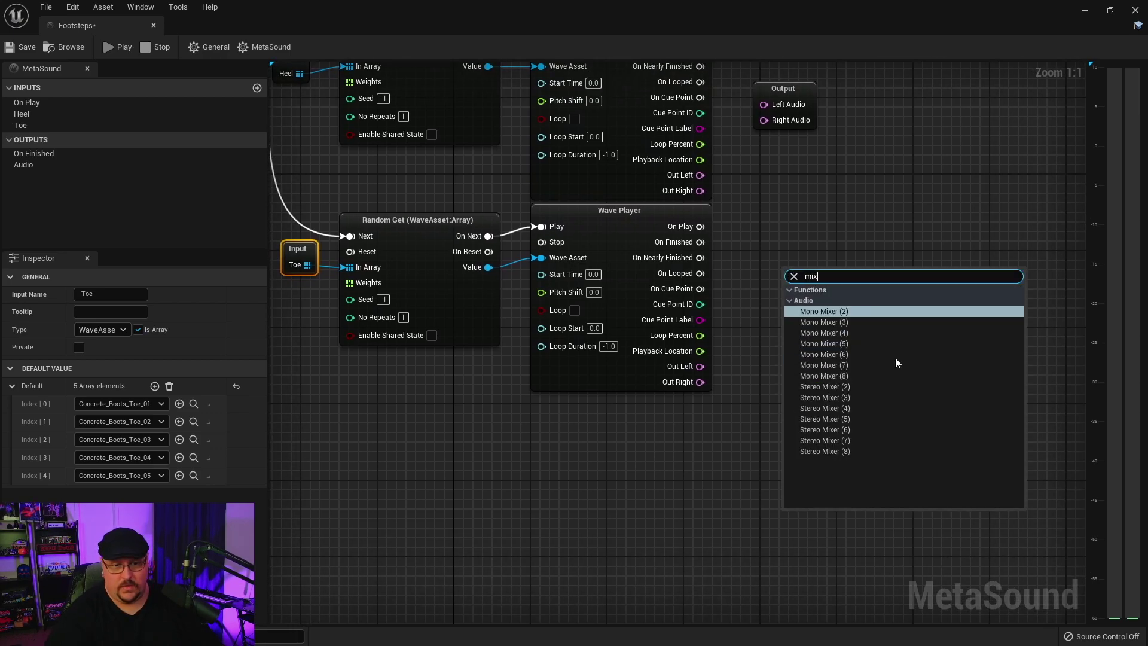
click(830, 388)
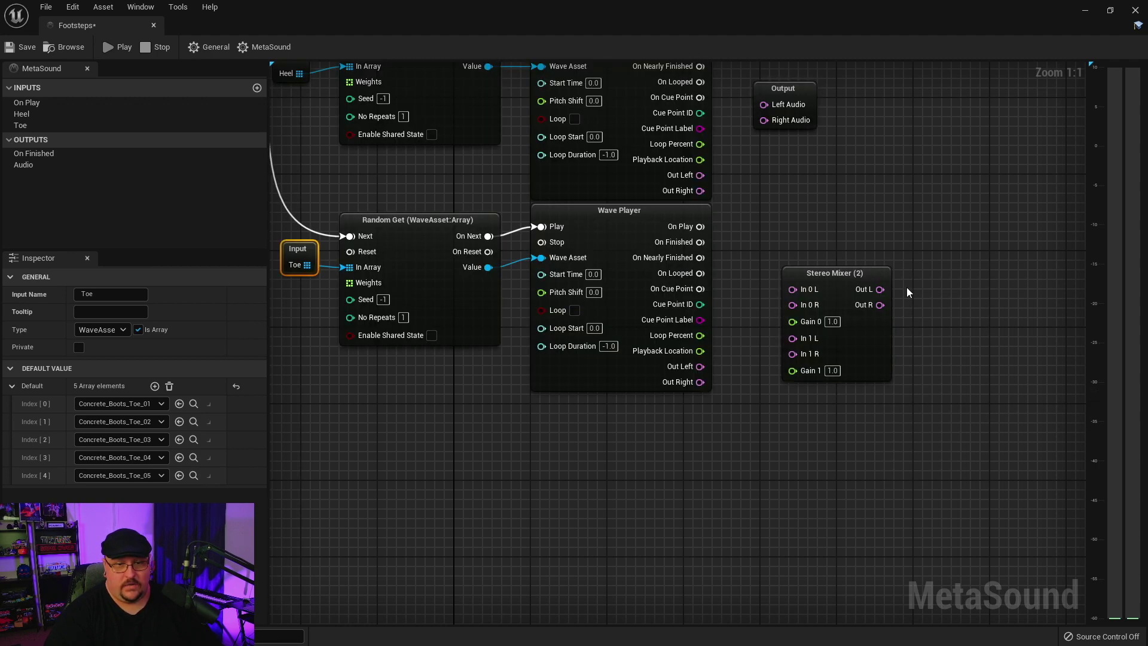
right_drag(894, 226, 852, 240)
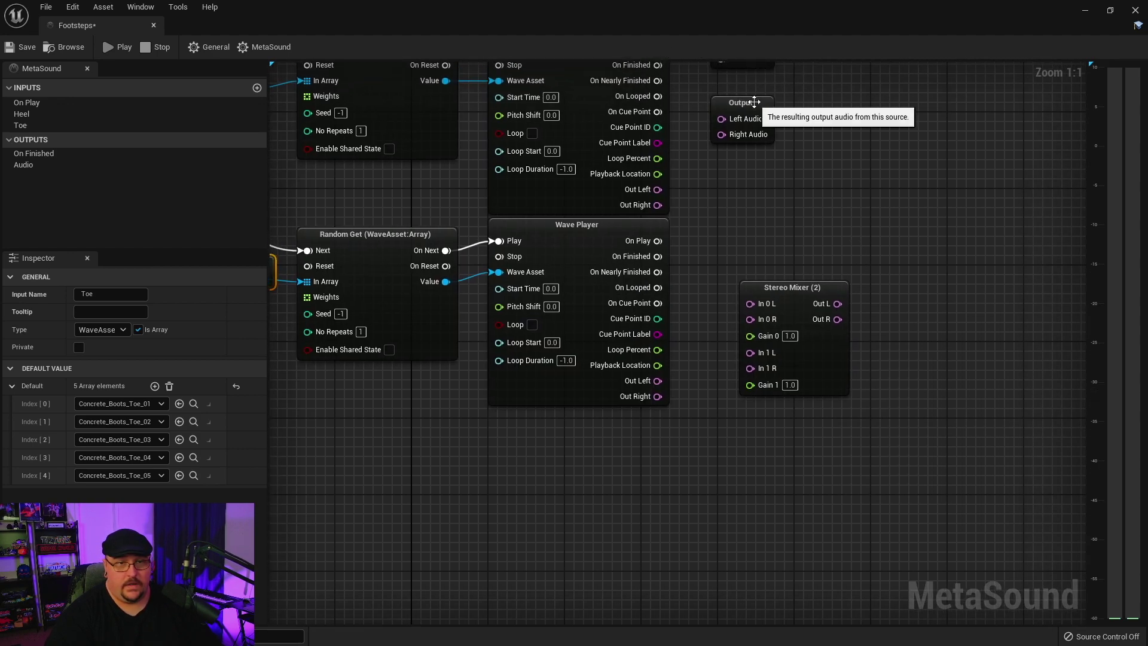
drag(742, 102, 911, 291)
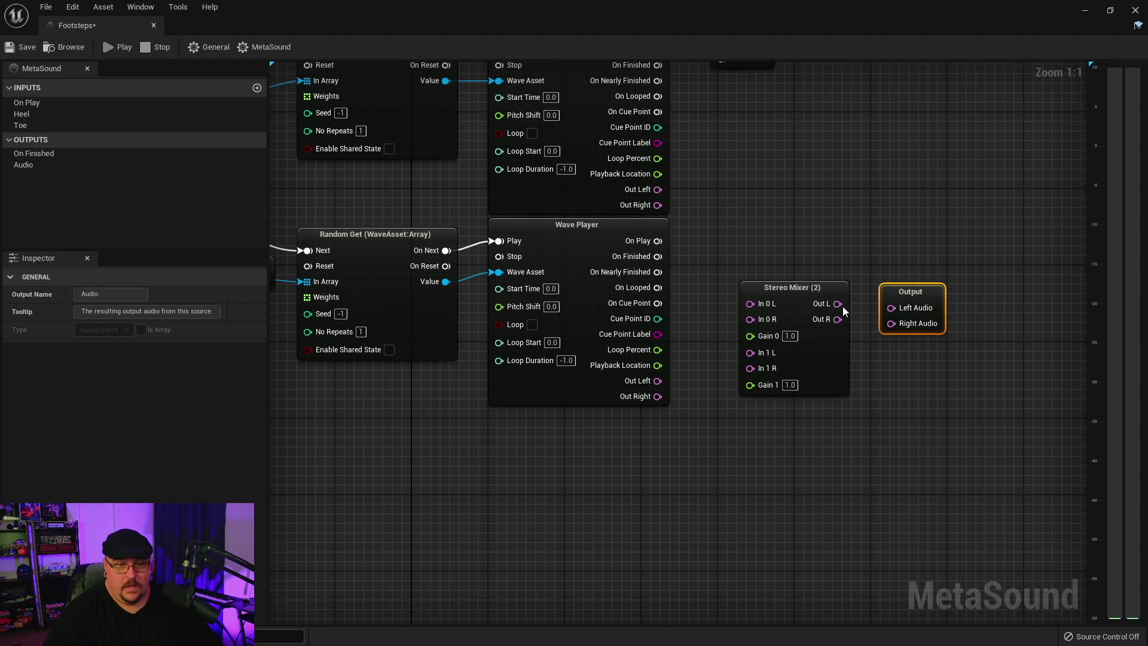
drag(837, 304, 891, 323)
Shift the mixer and audio output farther from the Wave Players, and place a Stereo Delay between the toe layer's Wave Player and the mixer
shift+click(819, 299)
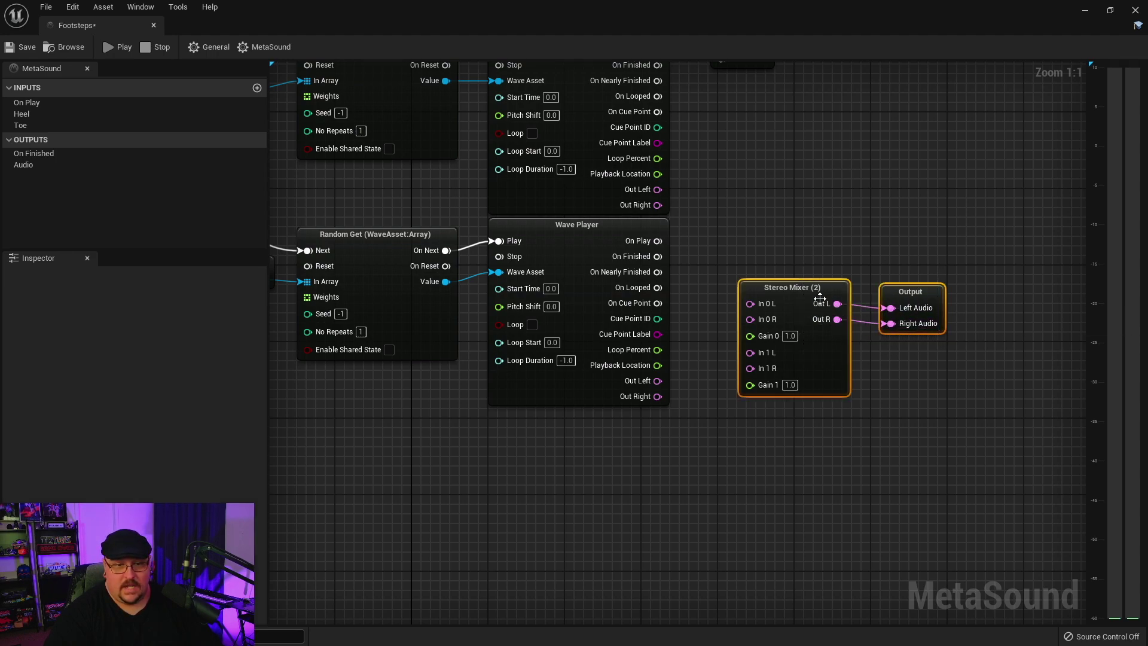
drag(819, 298, 970, 245)
right_drag(785, 270, 775, 342)
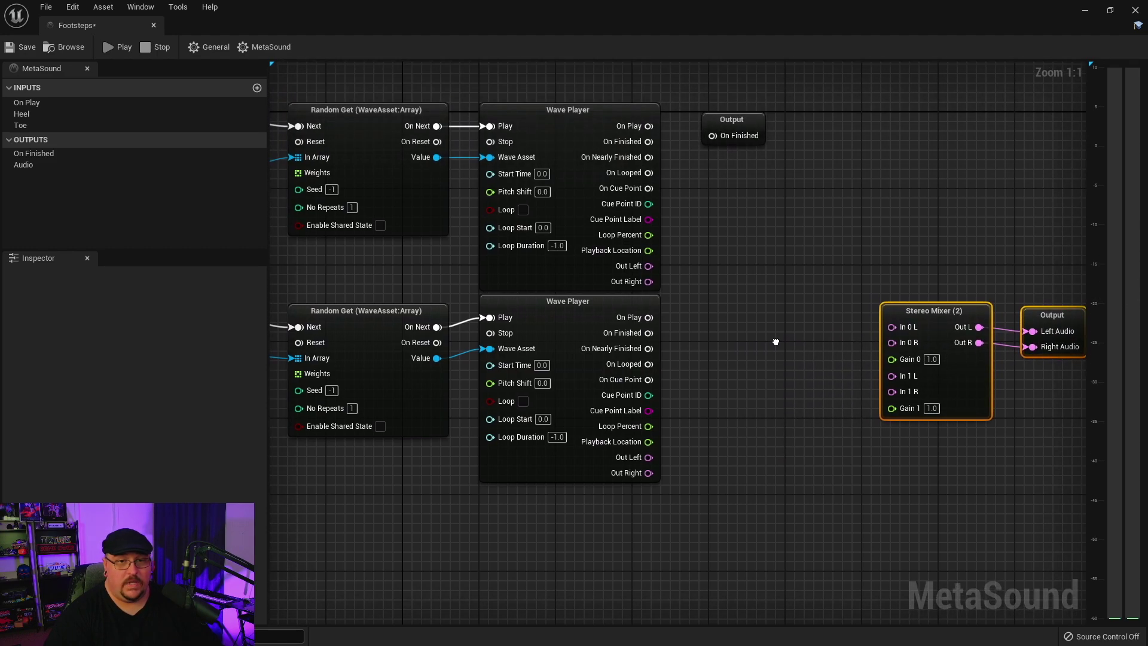
right_click(732, 367)
text(stereo)
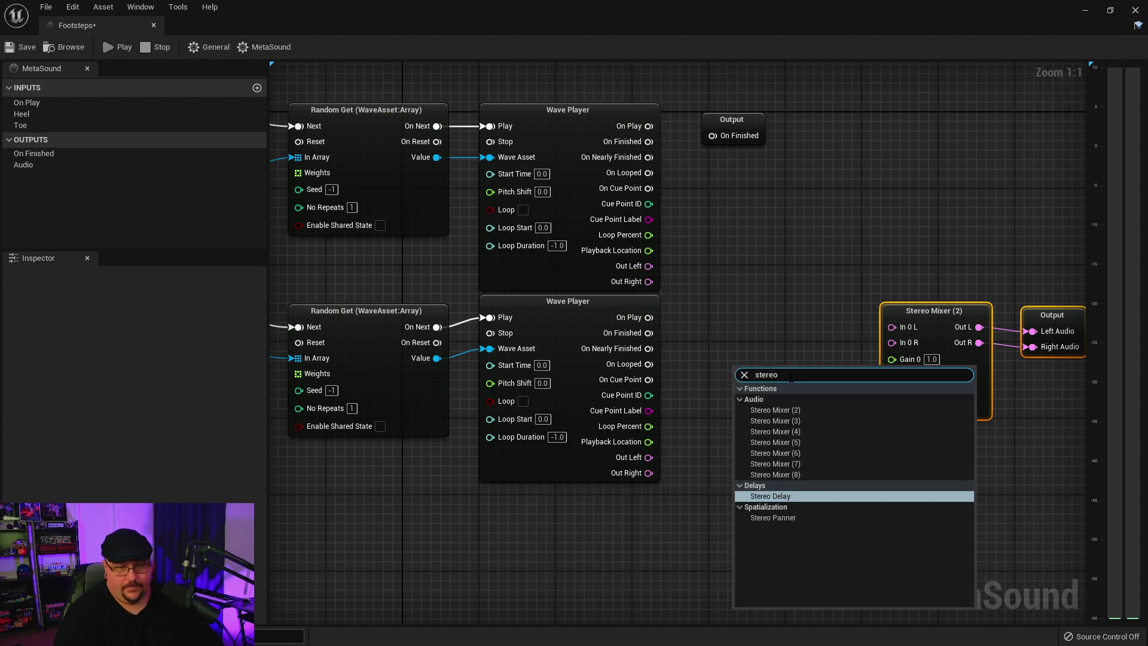
key(Return)
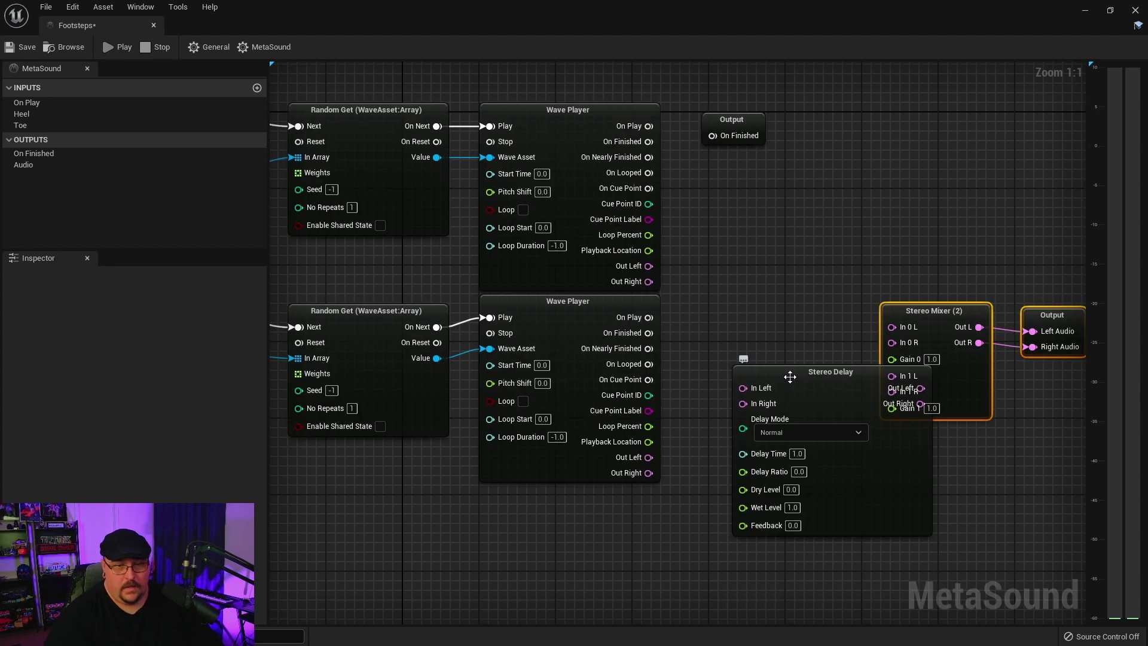
drag(790, 377, 729, 321)
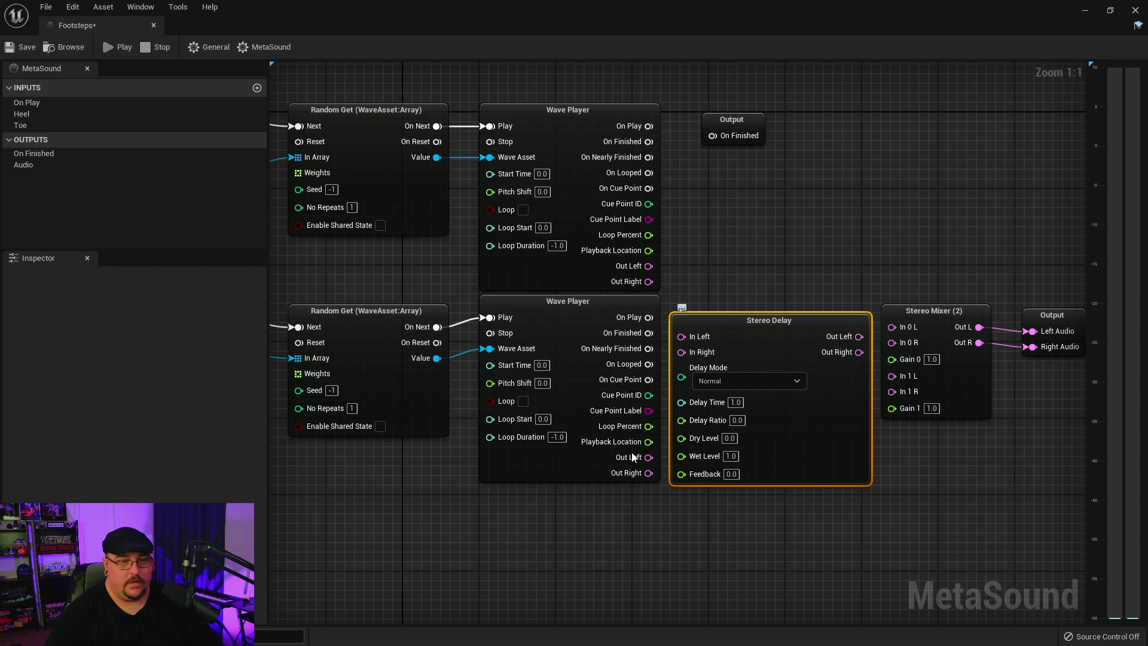
drag(798, 326, 799, 444)
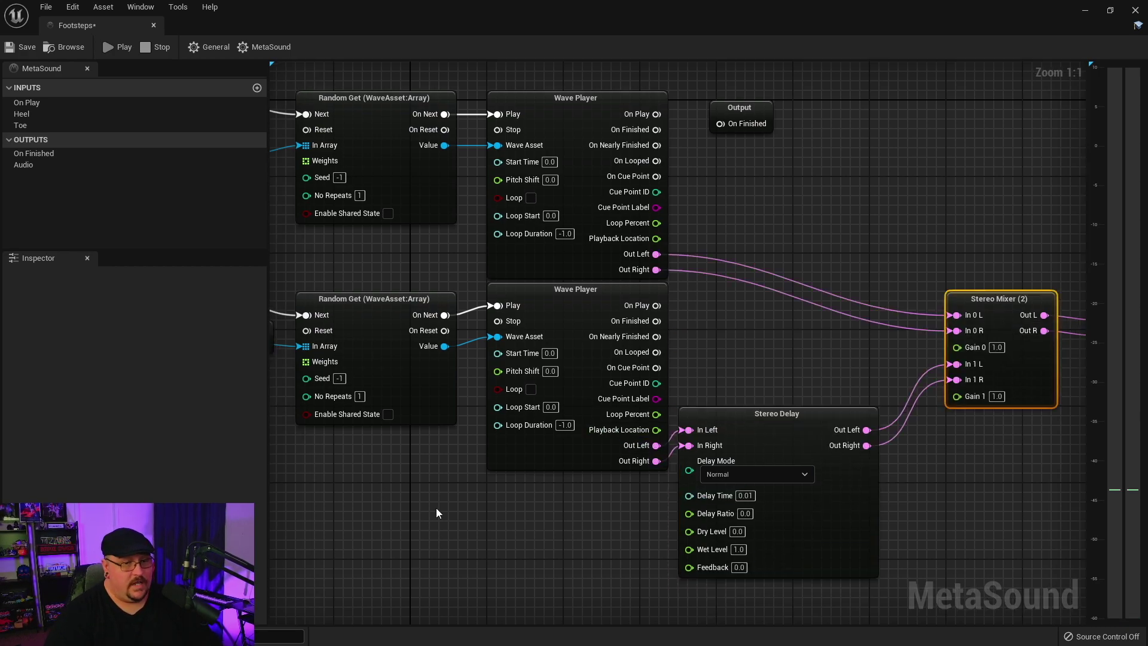
Audition the Footsteps MetaSound while reviewing the heel and toe layers through to the mixer, and stop playback
right_drag(437, 513, 511, 544)
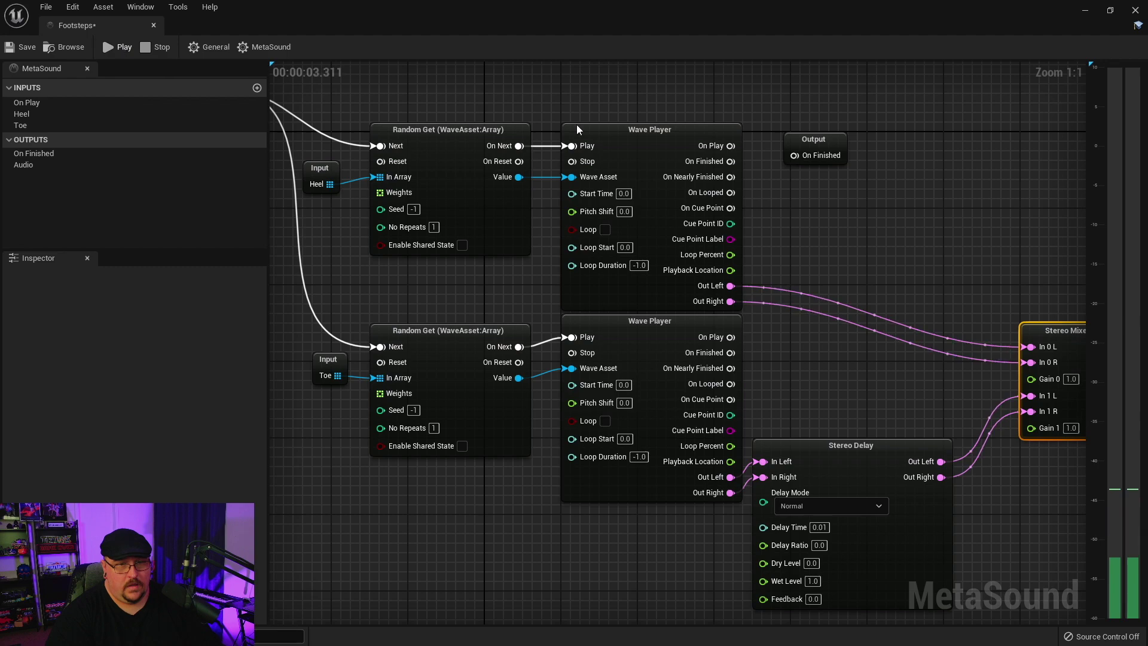
right_drag(953, 256, 911, 229)
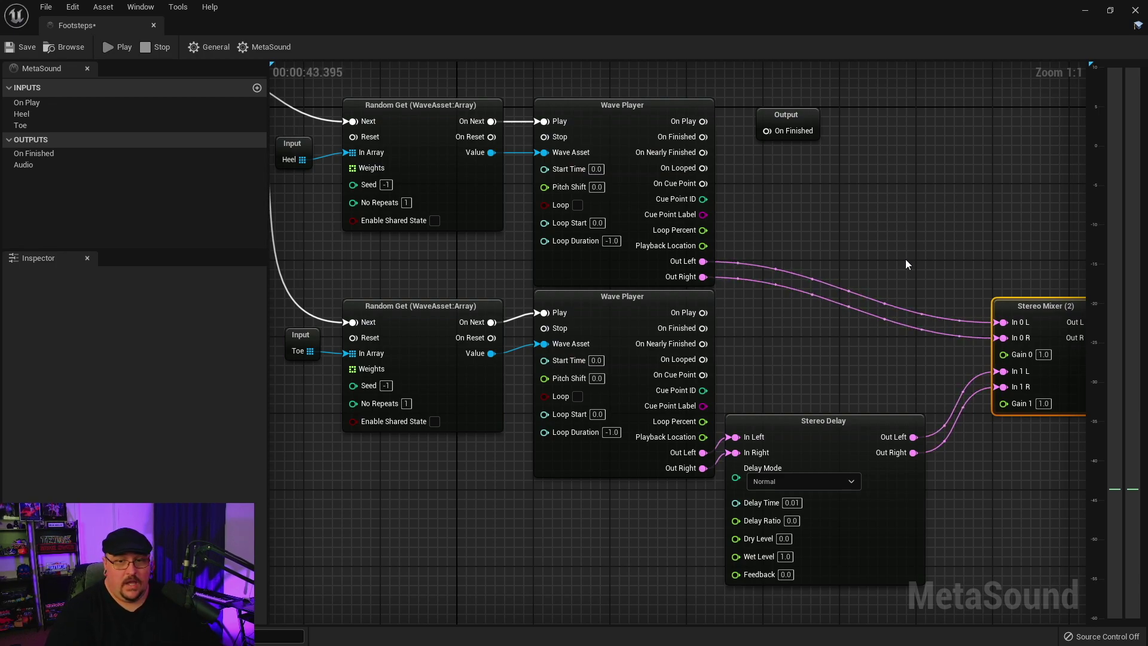
right_drag(906, 260, 724, 255)
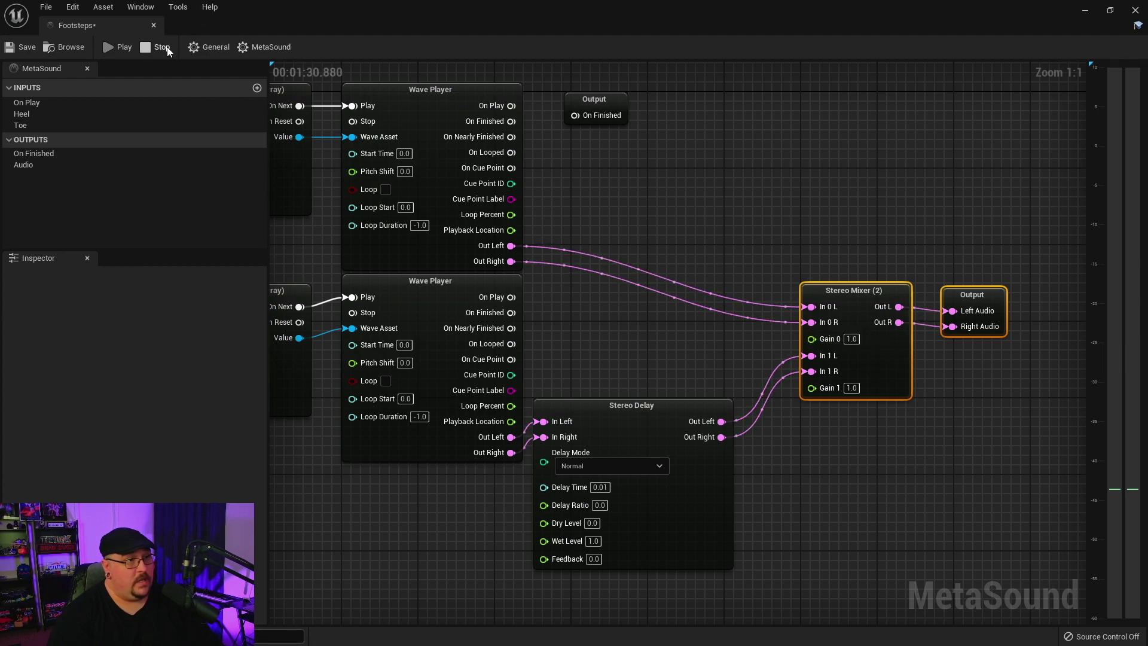
click(161, 47)
Set Gain 0 and Gain 1 on the Stereo Mixer to 0.25, audition the footsteps, and stop playback
right_drag(791, 214, 749, 159)
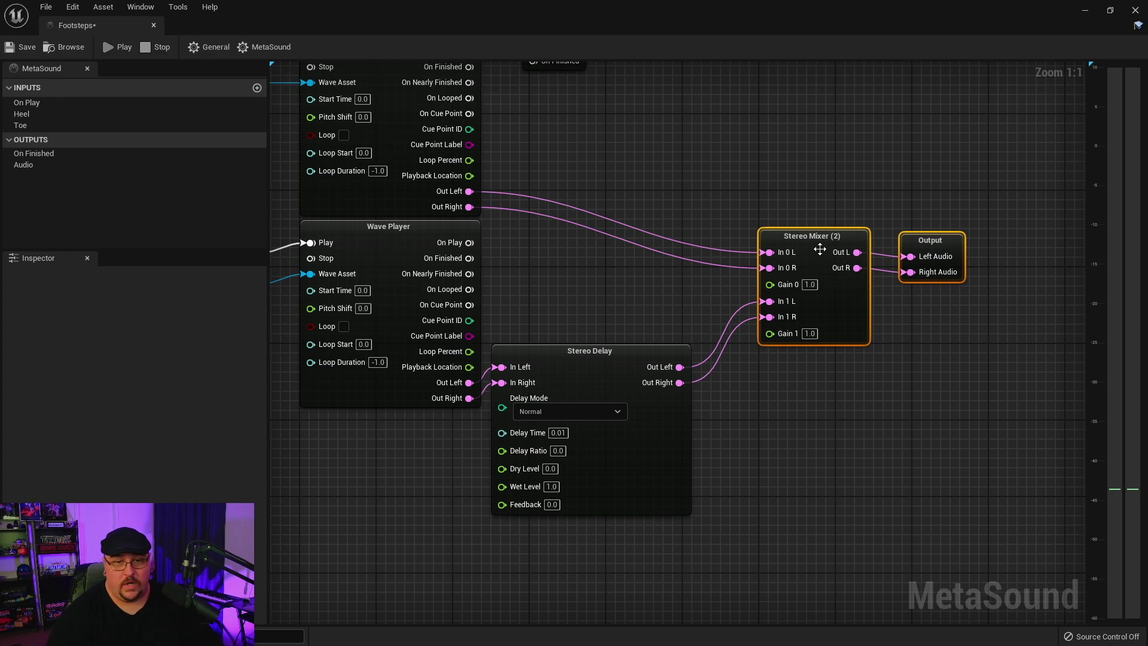
click(811, 284)
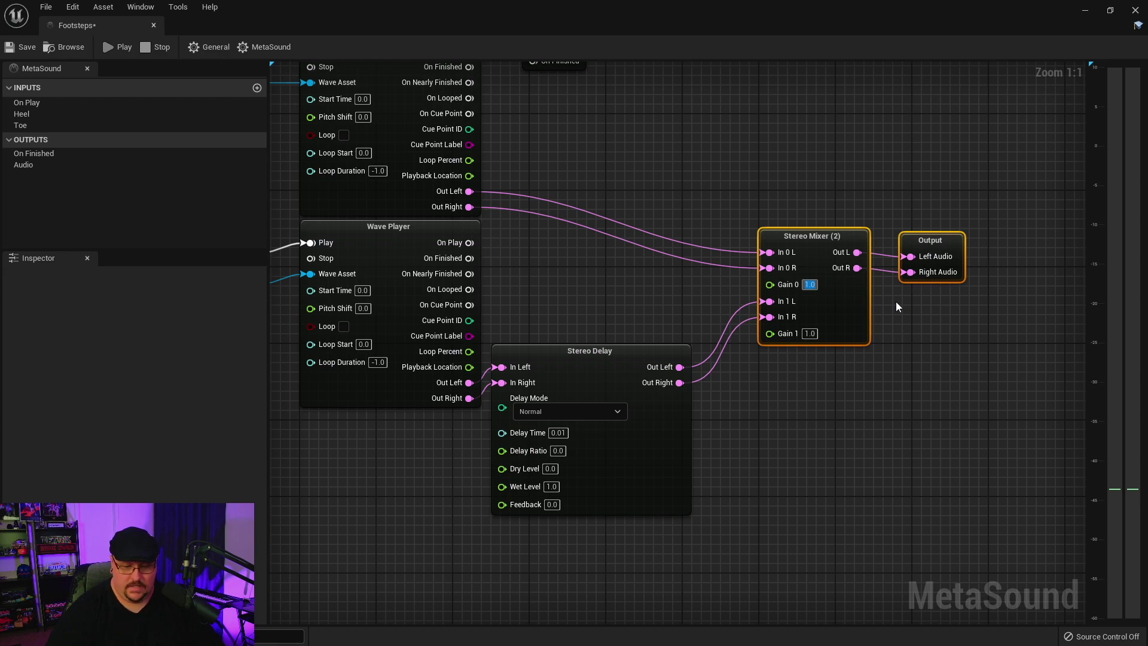
text(.25)
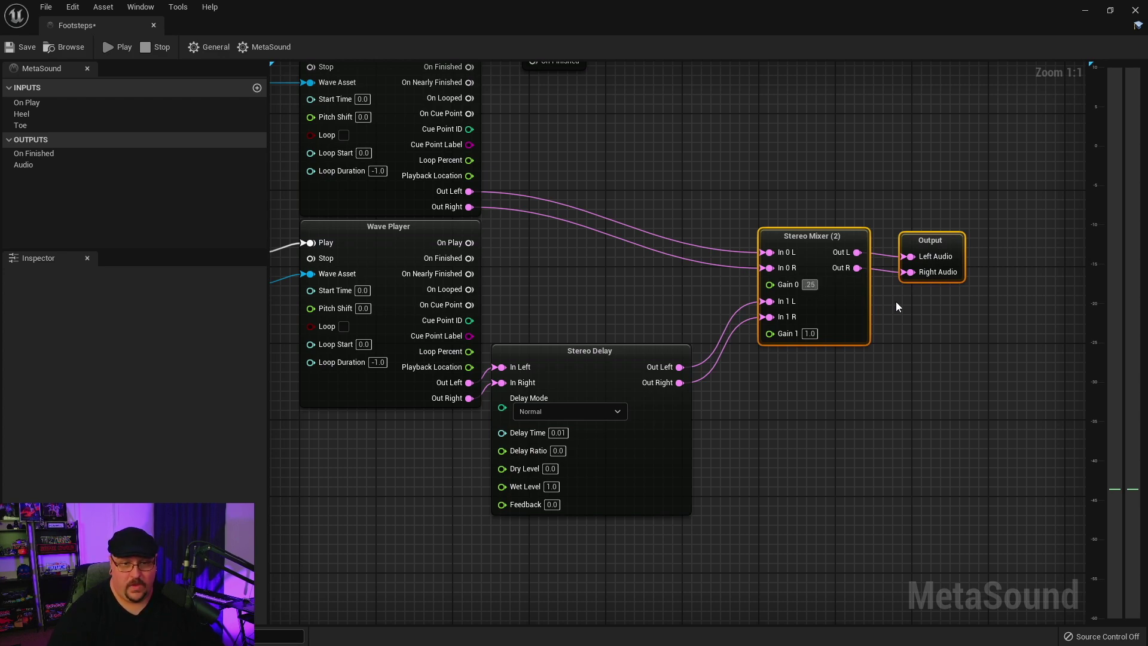
click(811, 333)
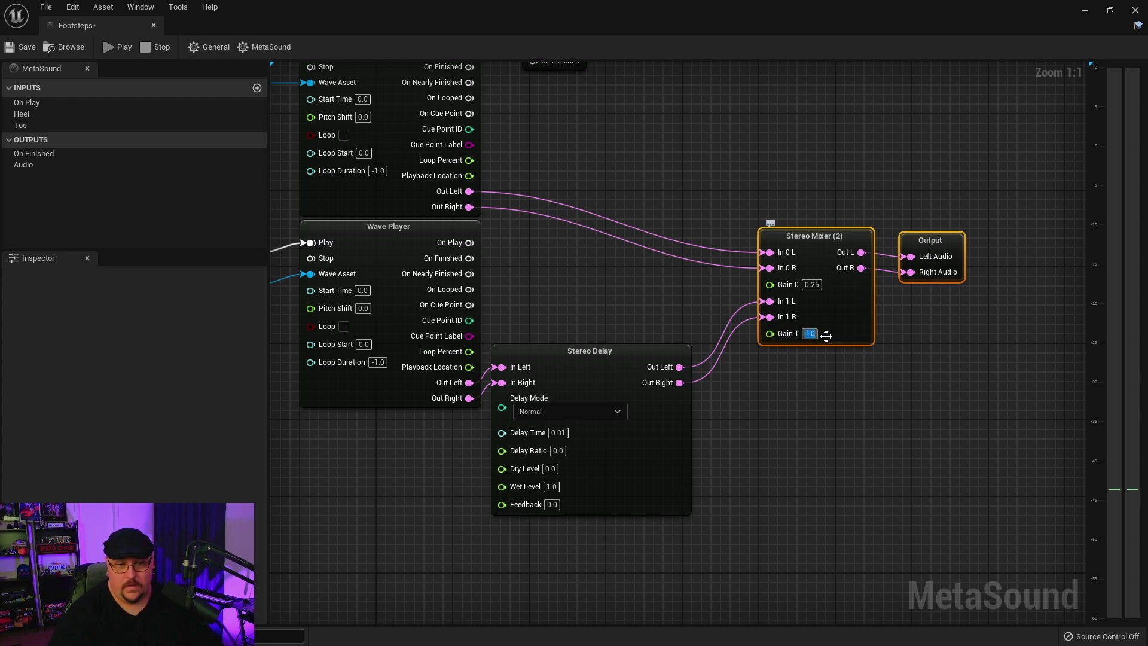
key(Return)
right_drag(791, 467, 806, 461)
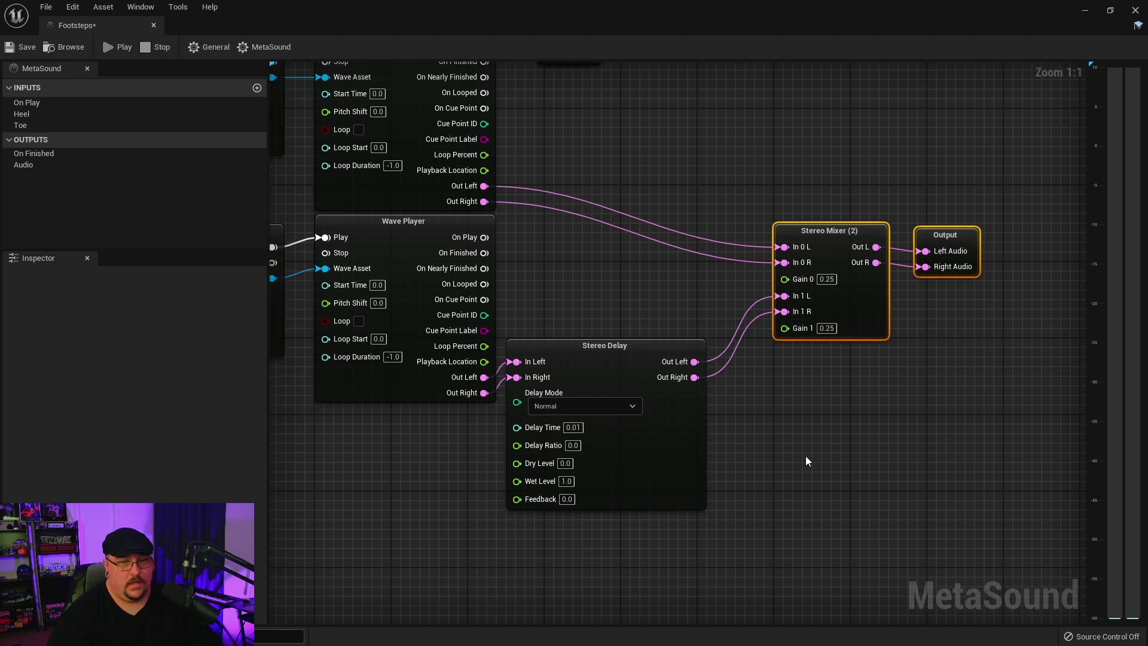
click(122, 48)
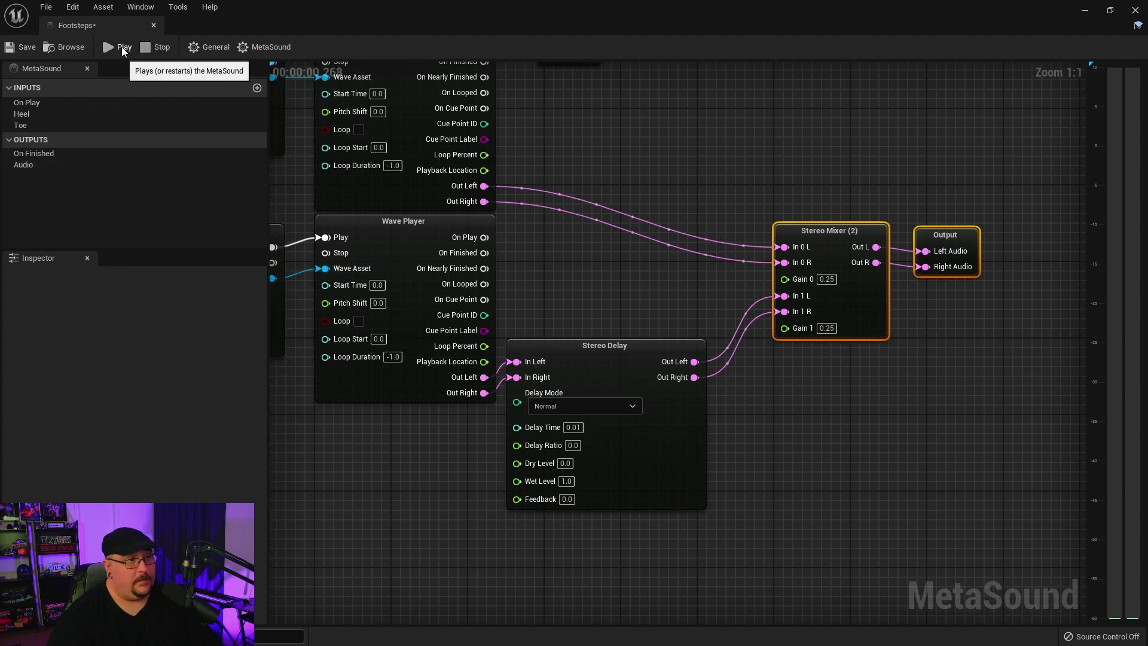
click(153, 48)
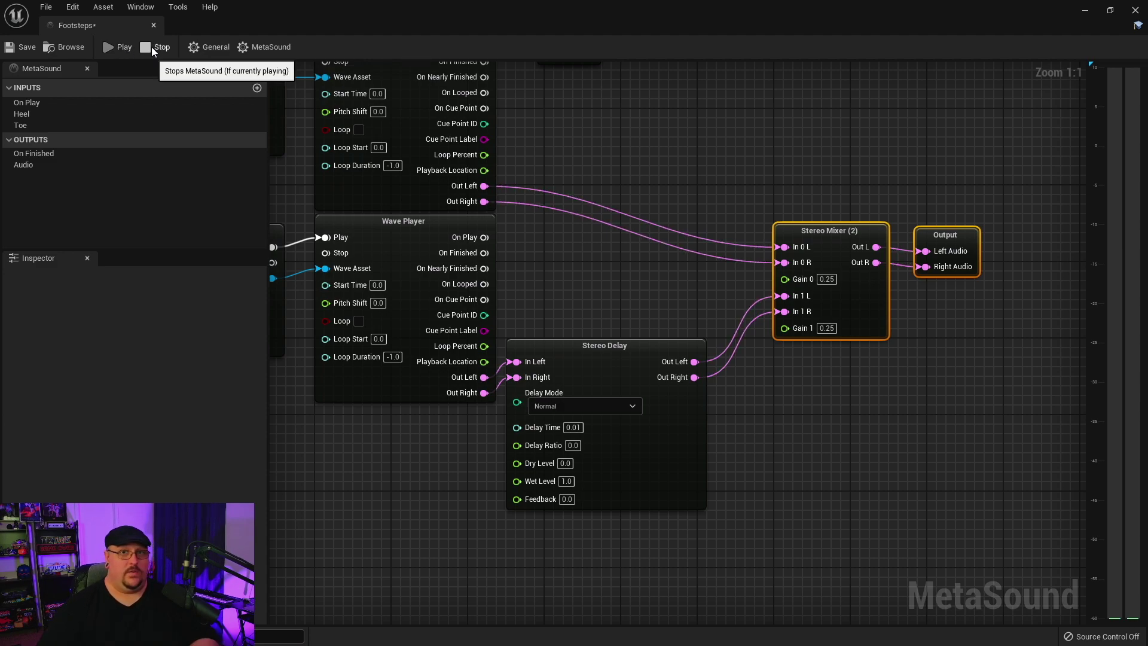